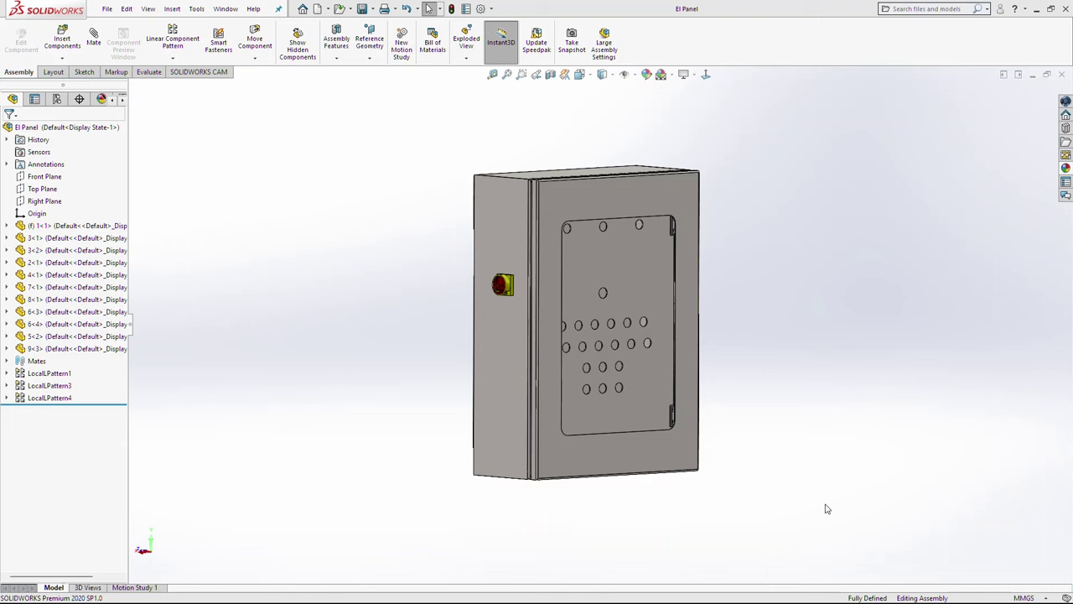
- Insert subassembly 25, turn it upright in 90-degree rotations so its rails face forward, and place it beside the cabinet
{"action": "left_click", "coordinate": [62, 42]}
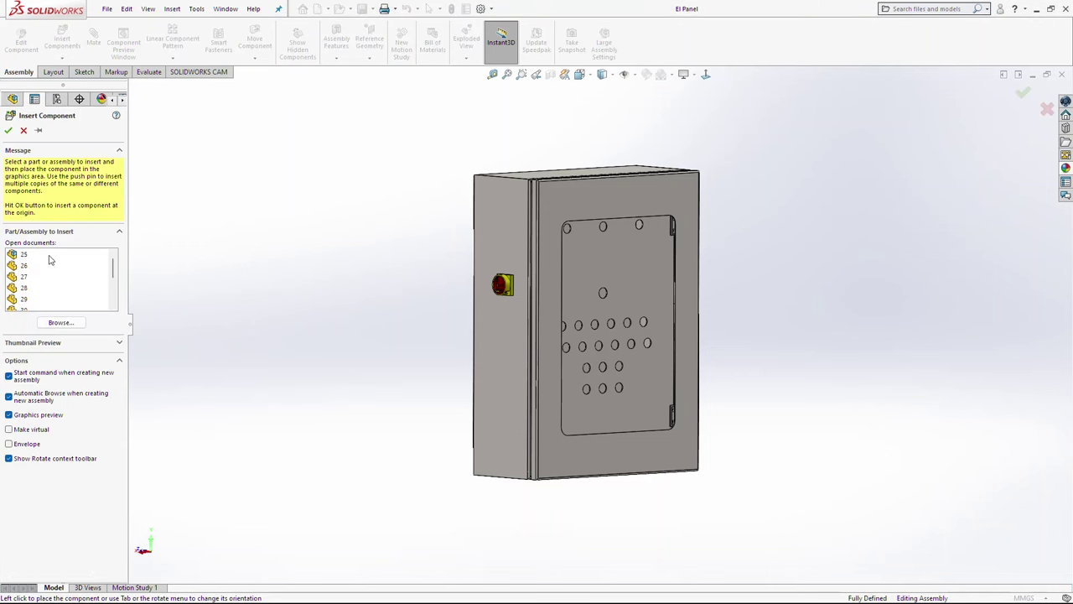
{"action": "left_click", "coordinate": [49, 260]}
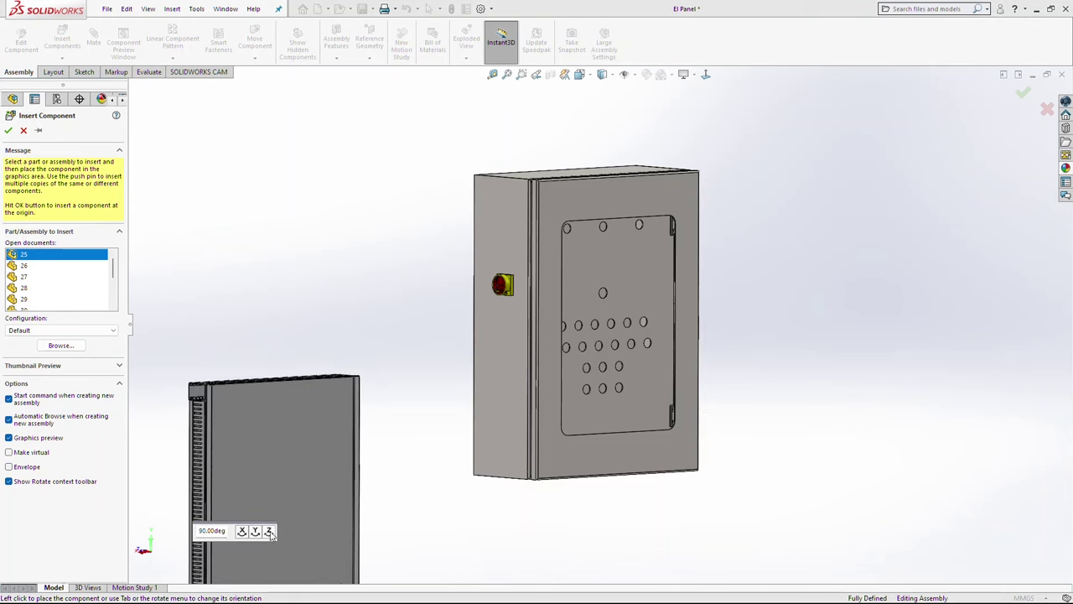
{"action": "left_click", "coordinate": [270, 532]}
{"action": "left_click", "coordinate": [255, 533]}
{"action": "left_click", "coordinate": [255, 534]}
{"action": "left_click", "coordinate": [256, 532]}
{"action": "left_click", "coordinate": [256, 531]}
{"action": "left_click", "coordinate": [324, 351]}
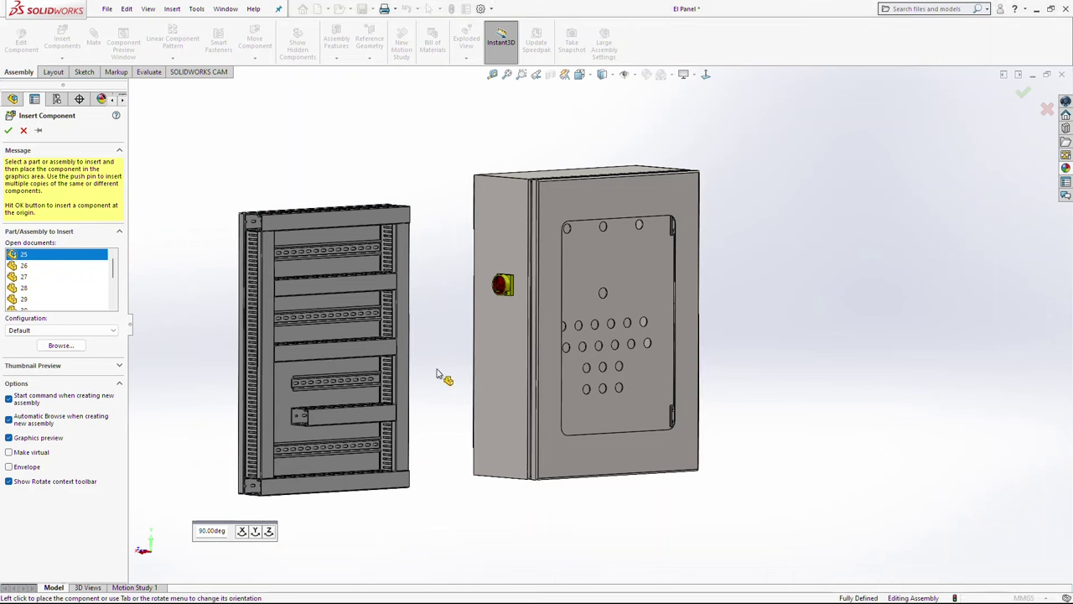
- Swing the cabinet's outer door and the perforated inner door open to expose the interior
{"action": "left_click_drag", "start_coordinate": [590, 299], "coordinate": [876, 308]}
{"action": "left_click_drag", "start_coordinate": [554, 280], "coordinate": [833, 333]}
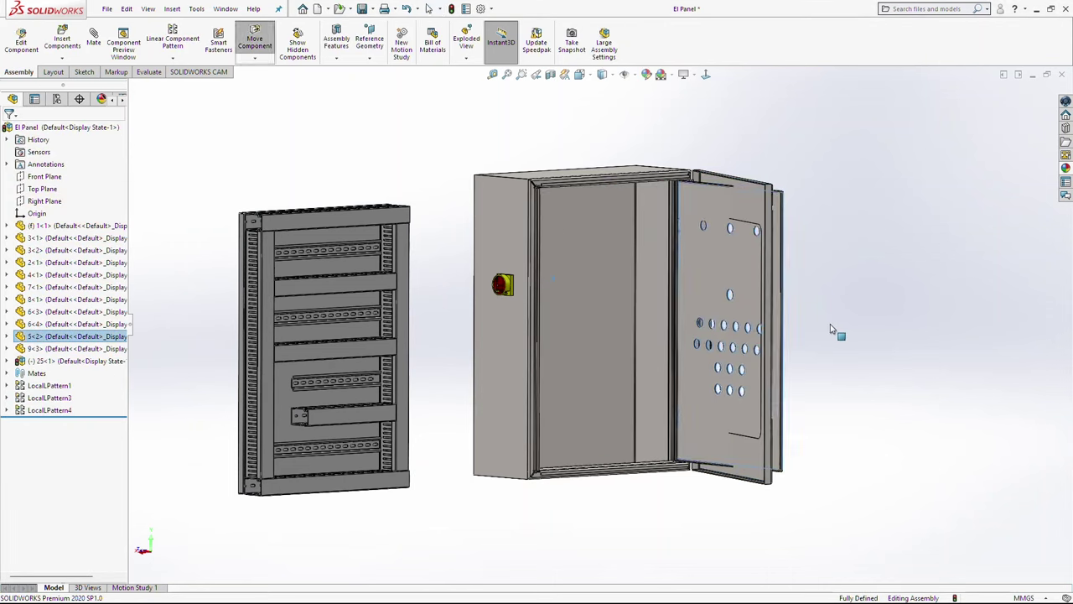
{"action": "left_click_drag", "start_coordinate": [764, 192], "coordinate": [912, 228]}
- Add a coincident mate between the cabinet's inner back face and the rear flange face of subassembly 25's mounting plate
{"action": "left_click", "coordinate": [560, 313]}
{"action": "middle_click_drag", "start_coordinate": [422, 320], "coordinate": [511, 262]}
{"action": "scroll", "coordinate": [511, 259], "scroll_direction": "down", "scroll_amount": 5}
{"action": "scroll", "coordinate": [613, 247], "scroll_direction": "down", "scroll_amount": 5}
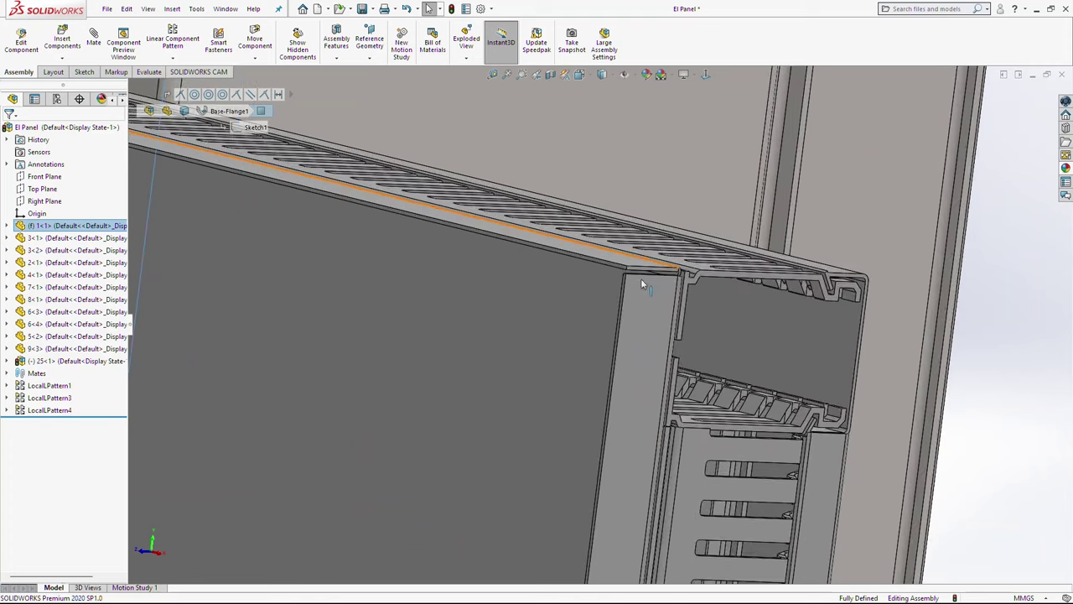
{"action": "scroll", "coordinate": [621, 286], "scroll_direction": "down", "scroll_amount": 2}
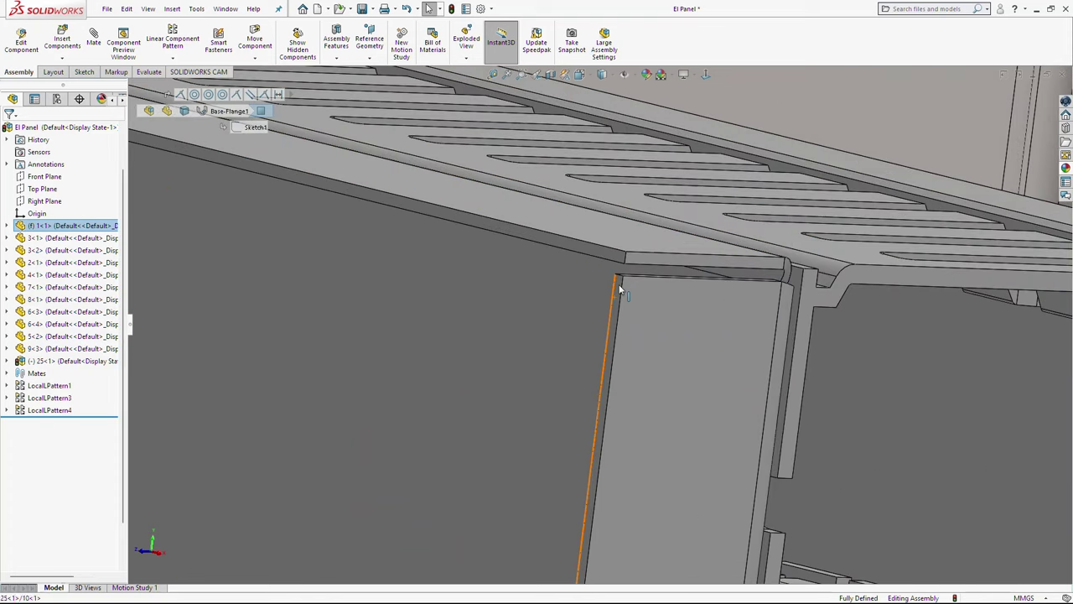
{"action": "left_click", "coordinate": [619, 285]}
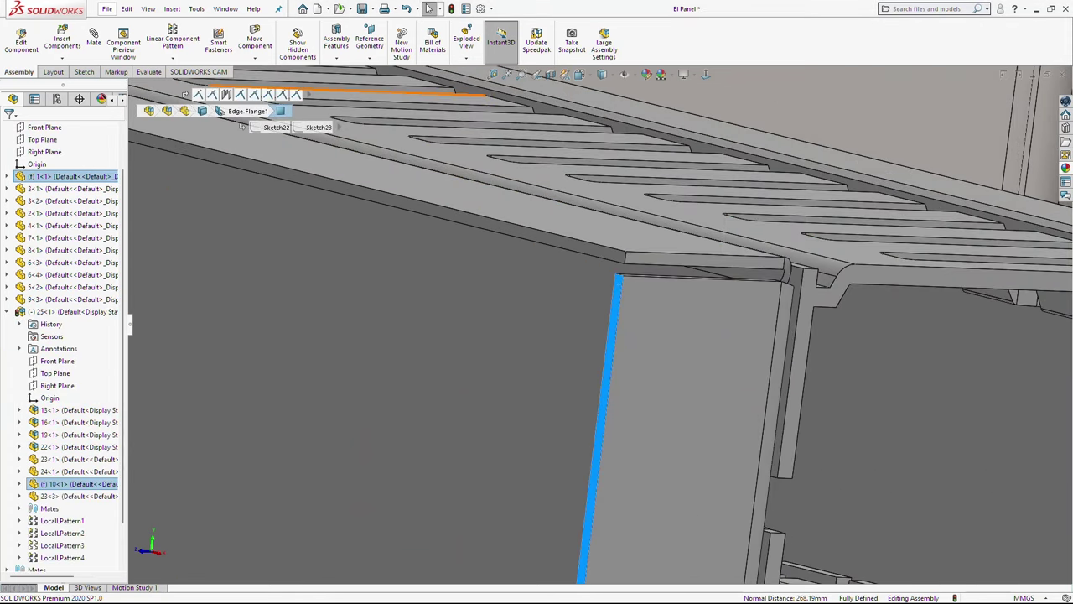
{"action": "scroll", "coordinate": [717, 453], "scroll_direction": "down", "scroll_amount": 5}
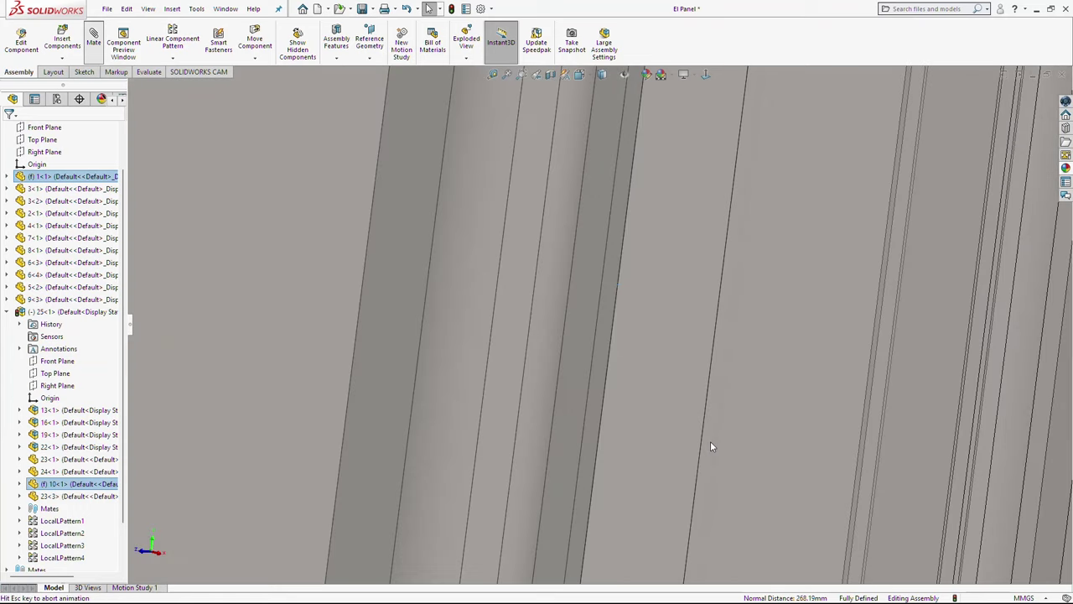
{"action": "left_click", "coordinate": [710, 445], "text": "ctrl"}
{"action": "scroll", "coordinate": [709, 436], "scroll_direction": "up", "scroll_amount": 5}
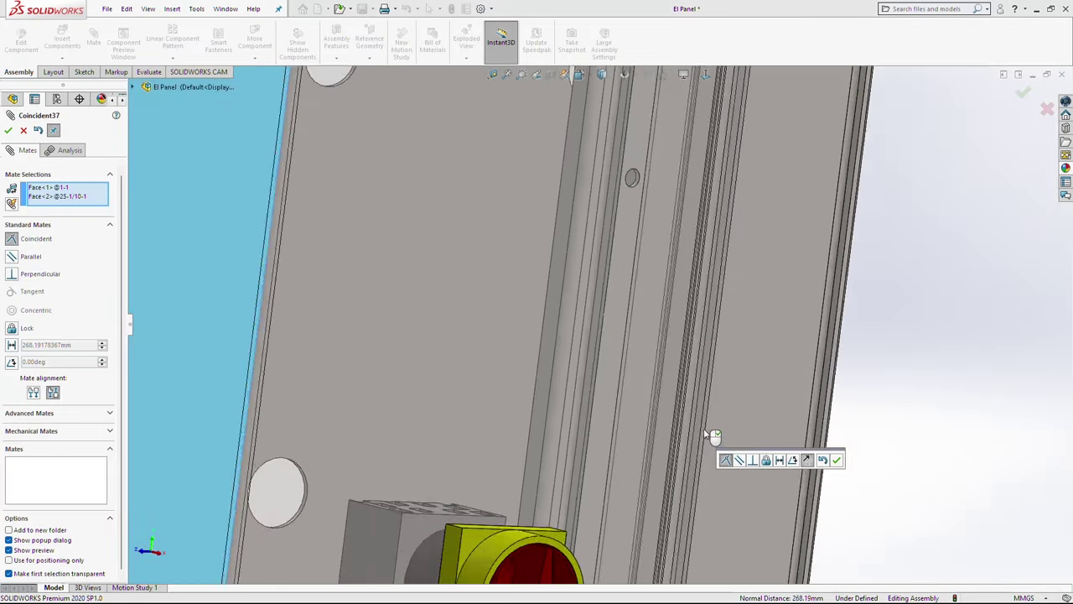
{"action": "scroll", "coordinate": [712, 423], "scroll_direction": "up", "scroll_amount": 5}
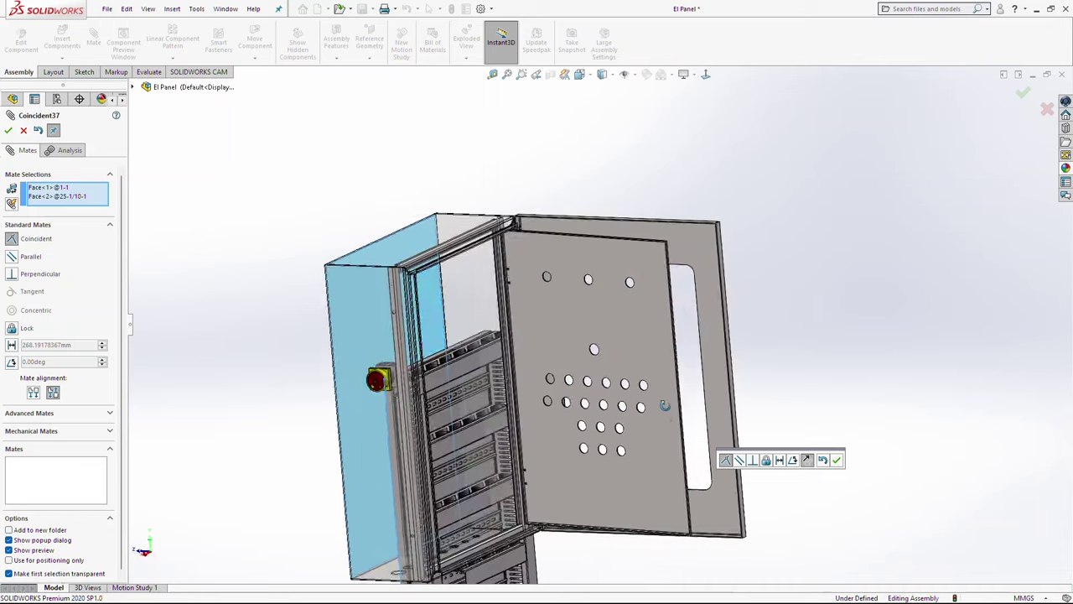
{"action": "left_click", "coordinate": [837, 461]}
{"action": "scroll", "coordinate": [450, 371], "scroll_direction": "down", "scroll_amount": 3}
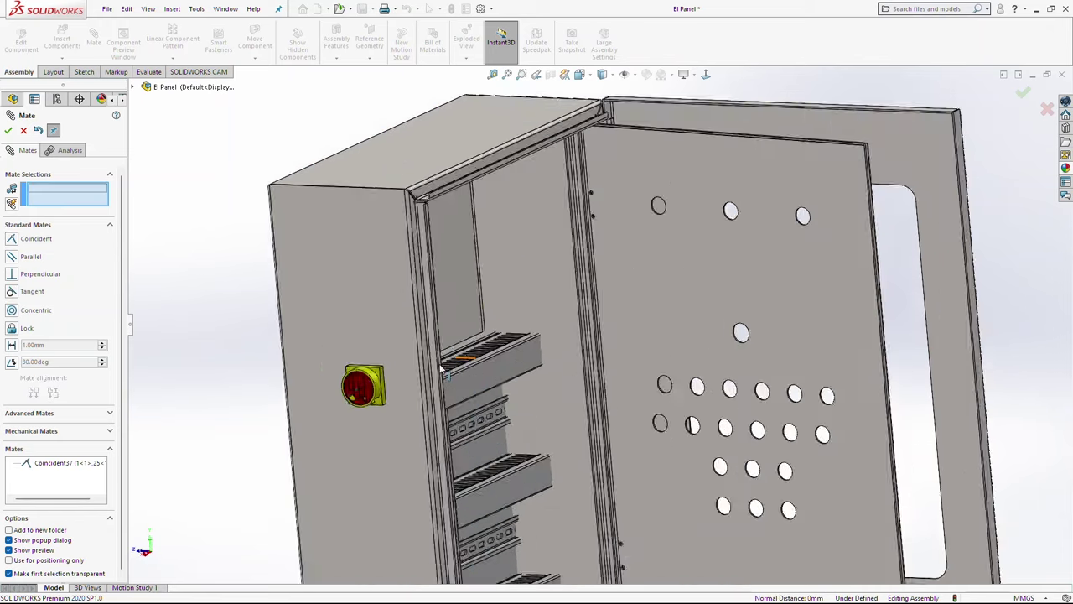
{"action": "scroll", "coordinate": [444, 378], "scroll_direction": "up", "scroll_amount": 3}
{"action": "scroll", "coordinate": [457, 403], "scroll_direction": "down", "scroll_amount": 3}
{"action": "scroll", "coordinate": [587, 453], "scroll_direction": "down", "scroll_amount": 5}
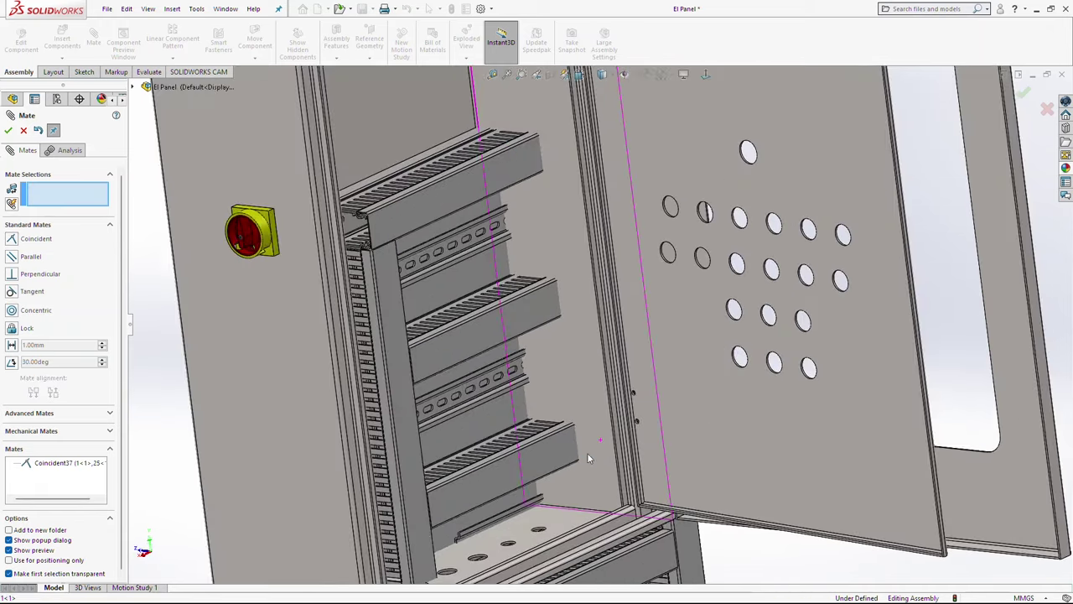
{"action": "key", "text": "Escape"}
- Centre the mounting plate vertically with a Width mate between its upper and lower flanges and the cabinet's top and bottom faces
{"action": "scroll", "coordinate": [423, 181], "scroll_direction": "down", "scroll_amount": 6}
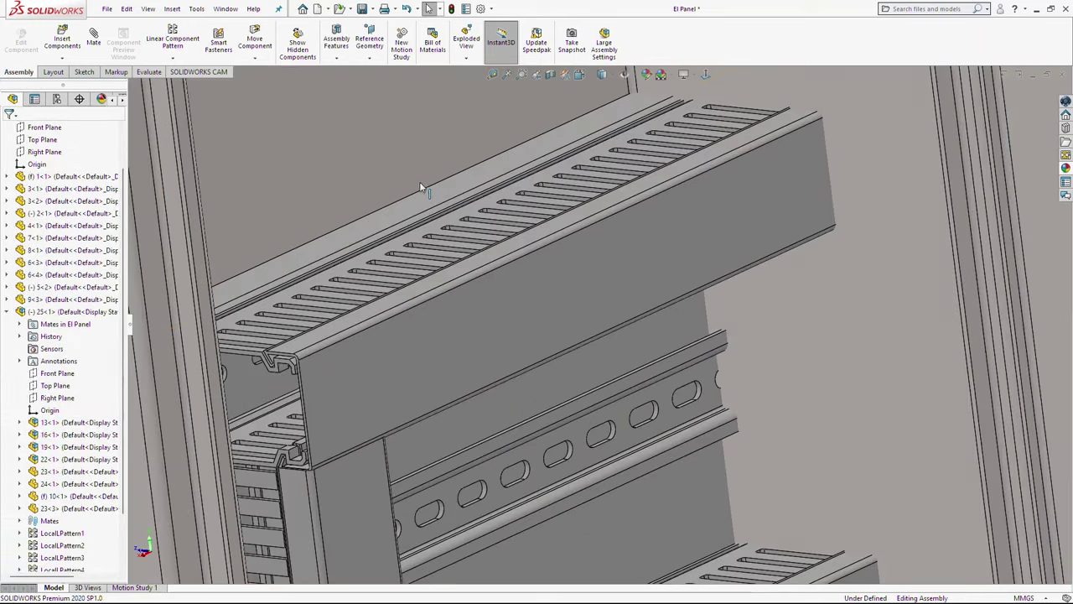
{"action": "left_click", "coordinate": [429, 197]}
{"action": "scroll", "coordinate": [628, 399], "scroll_direction": "up", "scroll_amount": 4}
{"action": "scroll", "coordinate": [628, 396], "scroll_direction": "up", "scroll_amount": 4}
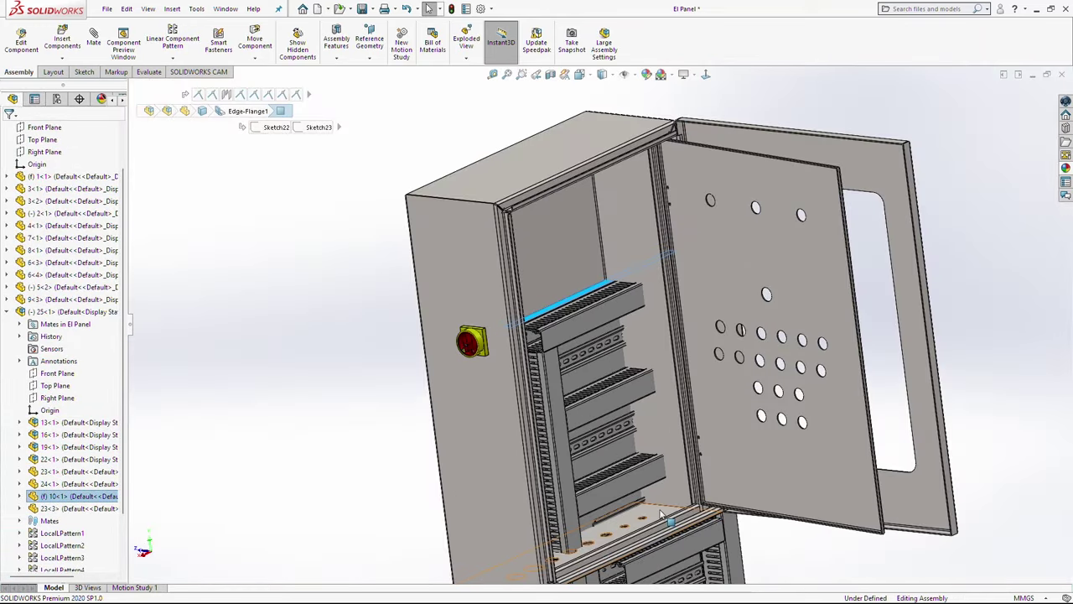
{"action": "middle_click_drag", "start_coordinate": [584, 312], "coordinate": [520, 424]}
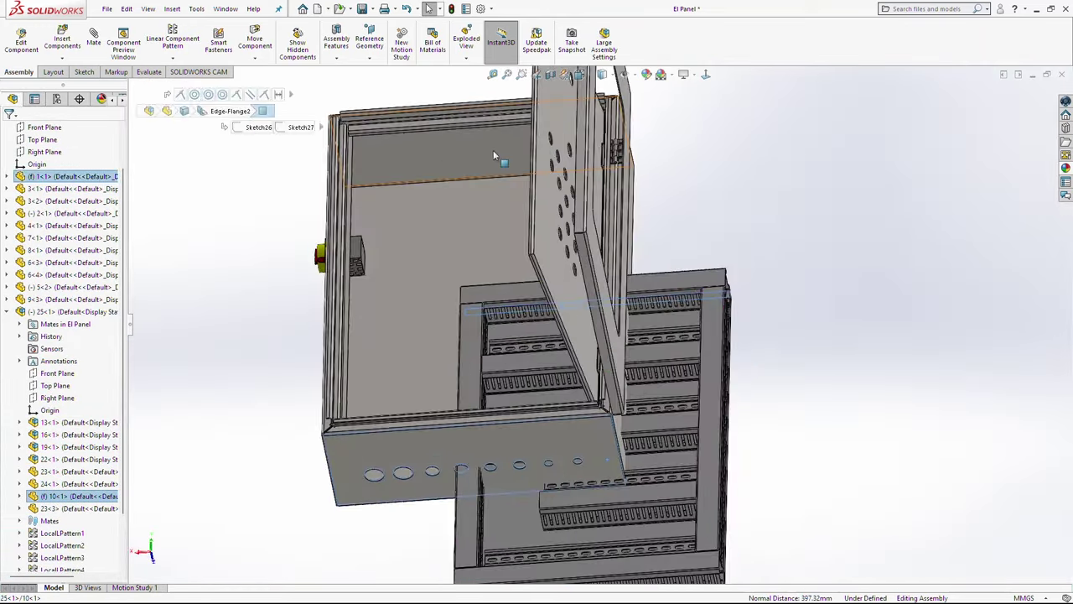
{"action": "scroll", "coordinate": [570, 439], "scroll_direction": "up", "scroll_amount": 3}
{"action": "scroll", "coordinate": [568, 412], "scroll_direction": "down", "scroll_amount": 10}
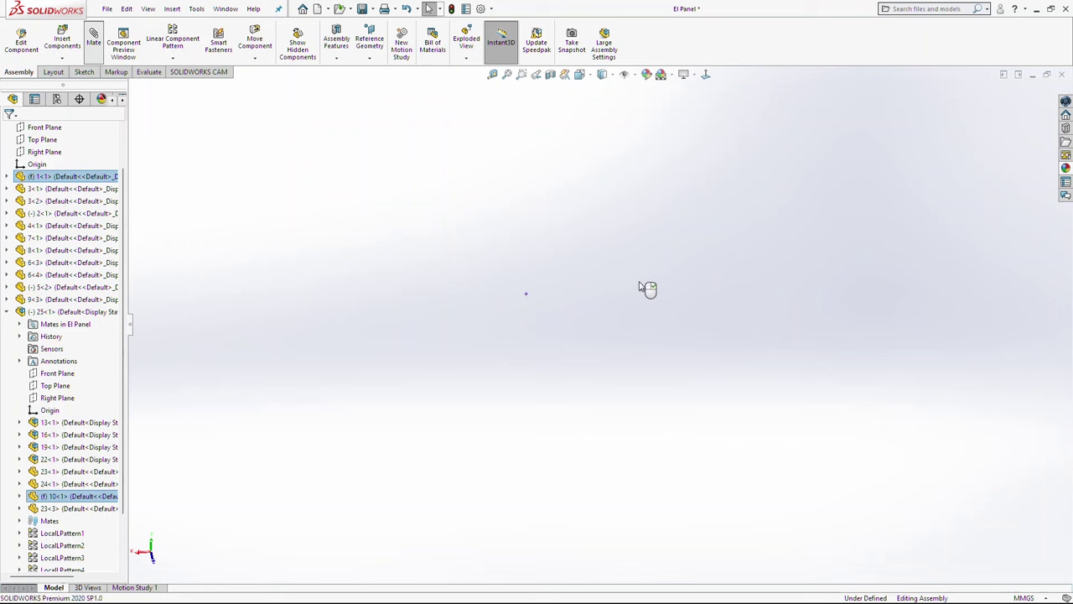
{"action": "scroll", "coordinate": [640, 274], "scroll_direction": "up", "scroll_amount": 8}
{"action": "middle_click_drag", "start_coordinate": [628, 242], "coordinate": [619, 297]}
{"action": "scroll", "coordinate": [619, 301], "scroll_direction": "down", "scroll_amount": 8}
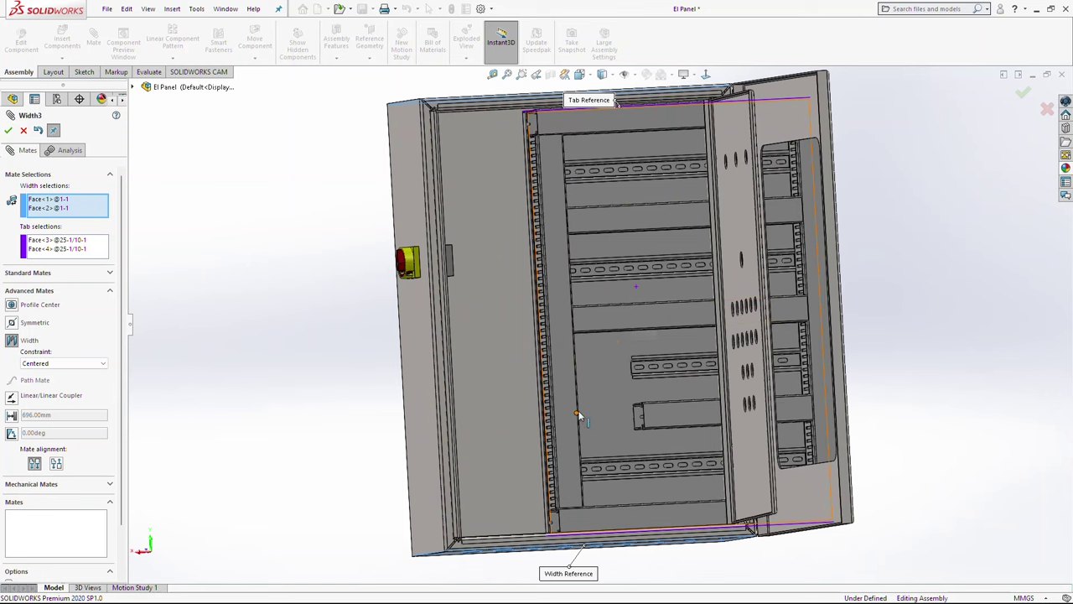
{"action": "middle_click_drag", "start_coordinate": [592, 411], "coordinate": [622, 431]}
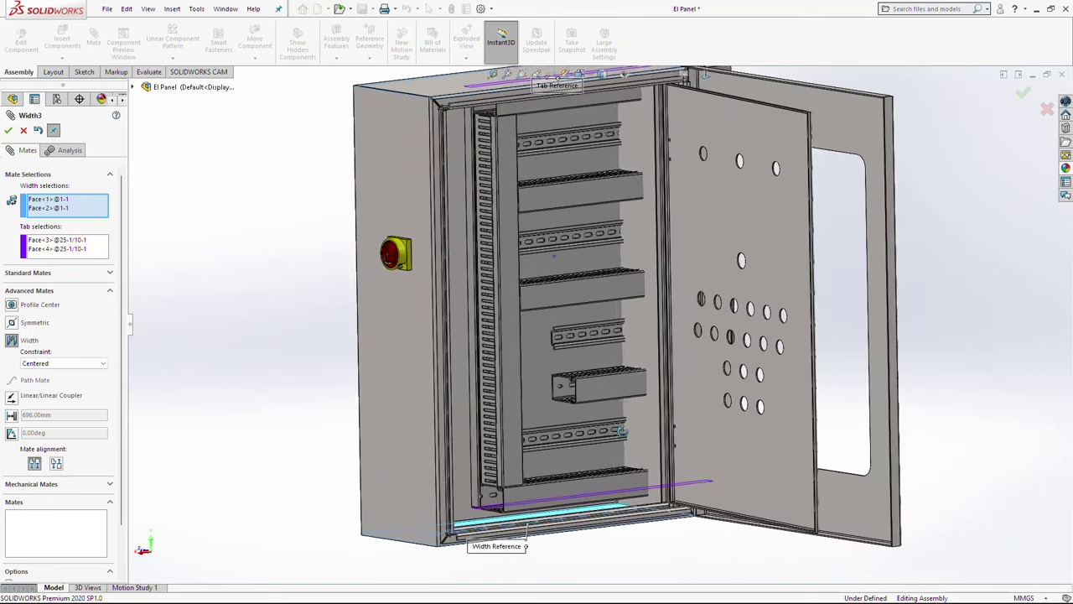
{"action": "left_click", "coordinate": [8, 130]}
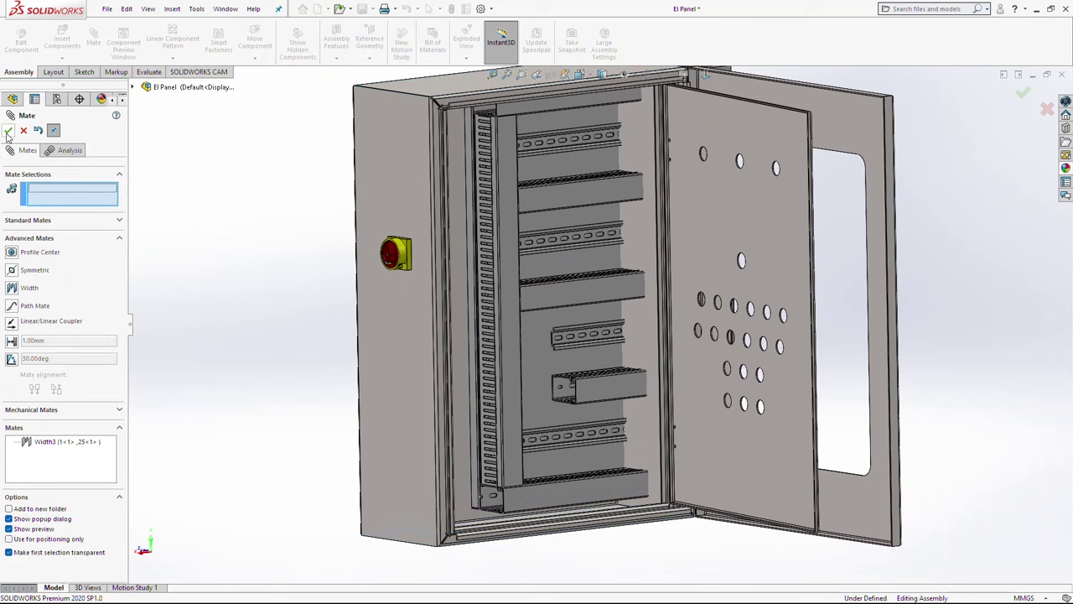
{"action": "left_click", "coordinate": [9, 131]}
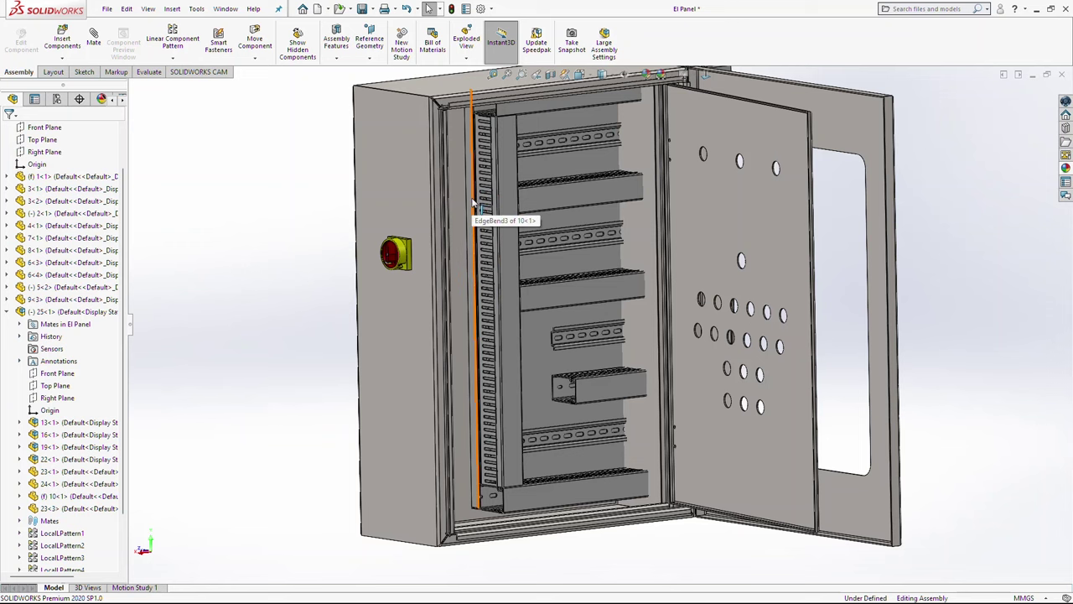
- Centre the mounting plate horizontally with a Width mate between its two side flanges and the cabinet's side walls
{"action": "left_click", "coordinate": [474, 202]}
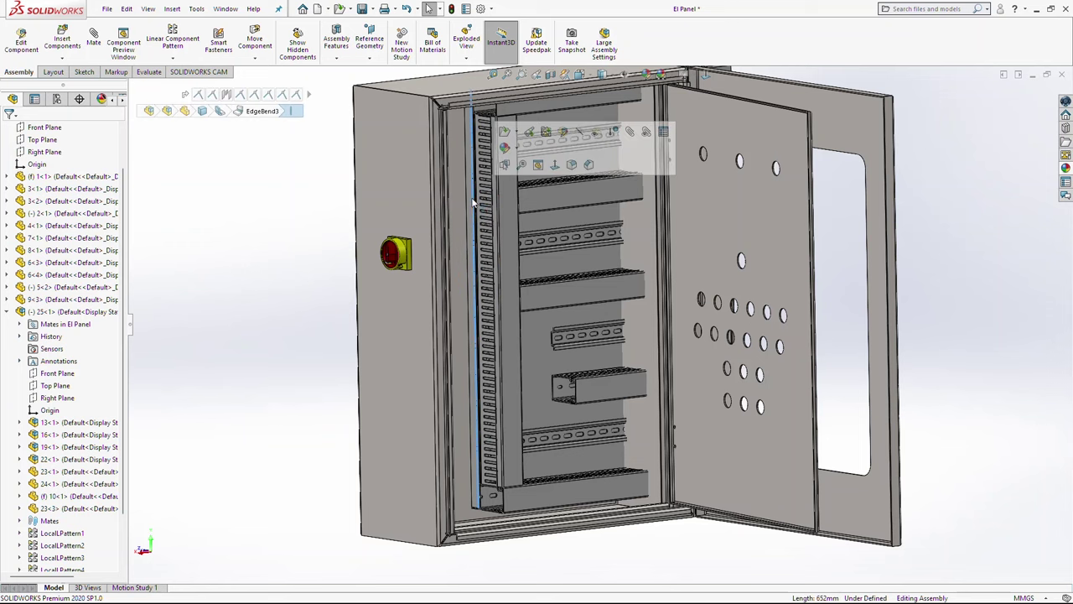
{"action": "left_click", "coordinate": [656, 206], "text": "ctrl"}
{"action": "middle_click_drag", "start_coordinate": [540, 254], "coordinate": [567, 201]}
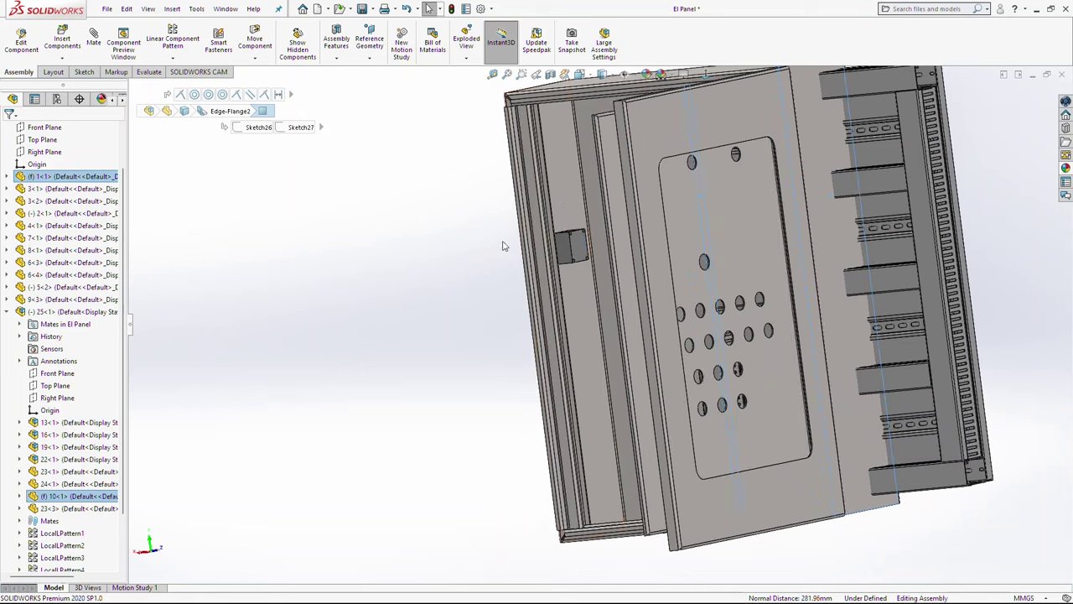
{"action": "scroll", "coordinate": [921, 206], "scroll_direction": "down", "scroll_amount": 5}
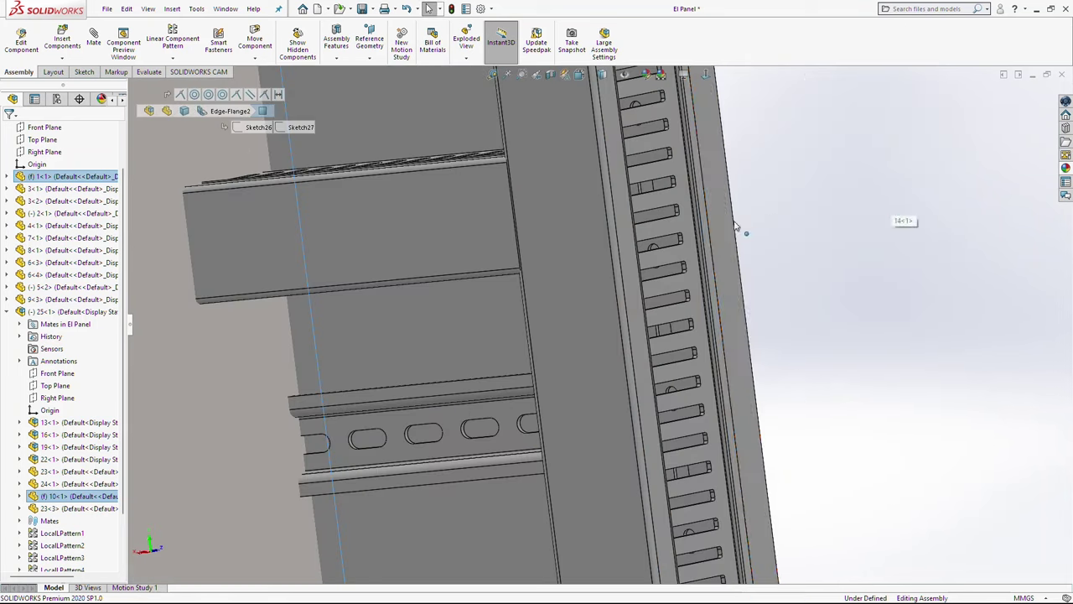
{"action": "left_click", "coordinate": [726, 223]}
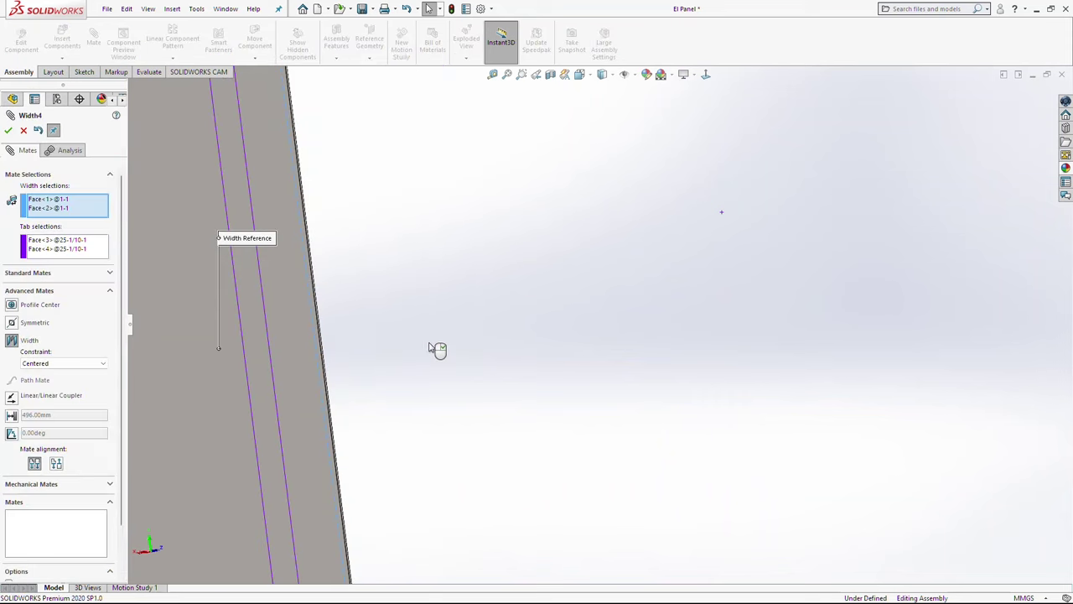
{"action": "scroll", "coordinate": [432, 347], "scroll_direction": "up", "scroll_amount": 8}
{"action": "middle_click_drag", "start_coordinate": [440, 348], "coordinate": [530, 344]}
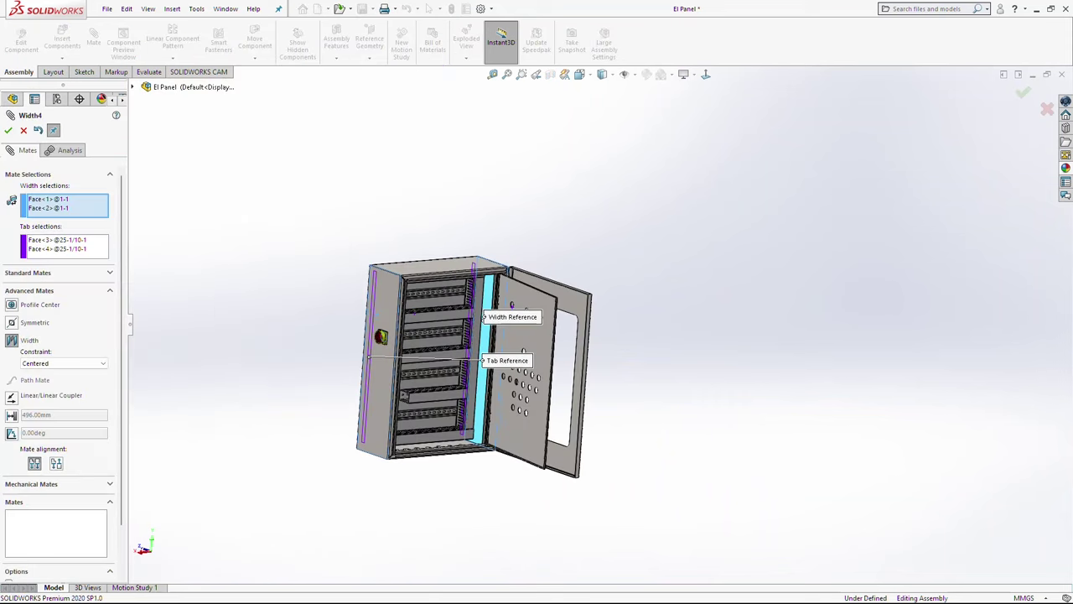
{"action": "left_click", "coordinate": [6, 133]}
{"action": "key", "text": "Escape"}
{"action": "scroll", "coordinate": [461, 376], "scroll_direction": "down", "scroll_amount": 5}
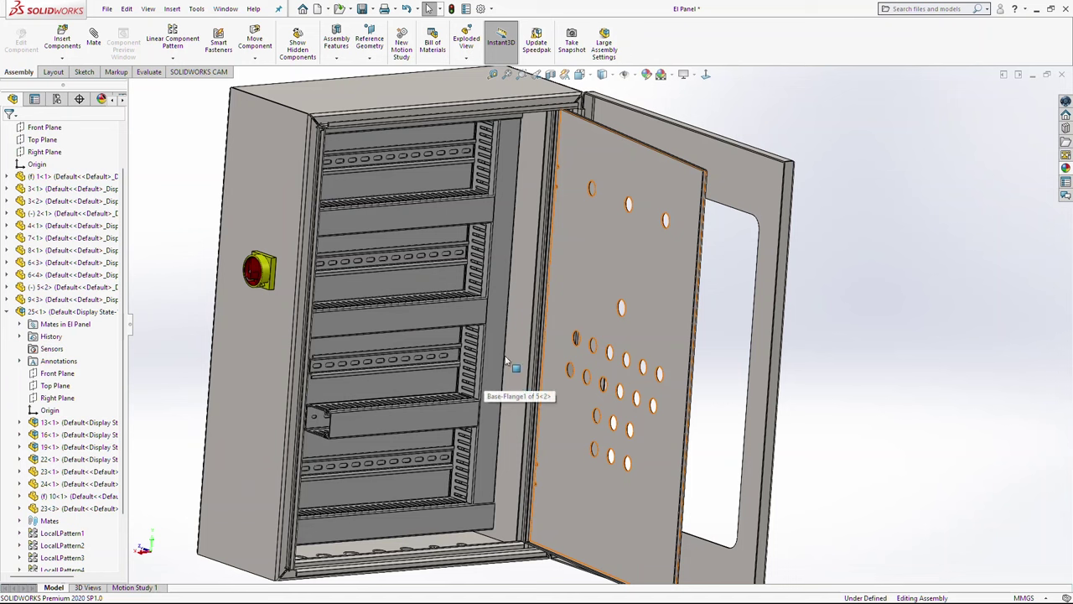
{"action": "left_click", "coordinate": [830, 321]}
- Swing the perforated inner door shut over the mounting plate and keep the outer door open
{"action": "scroll", "coordinate": [738, 326], "scroll_direction": "up", "scroll_amount": 5}
{"action": "middle_click_drag", "start_coordinate": [709, 328], "coordinate": [696, 343]}
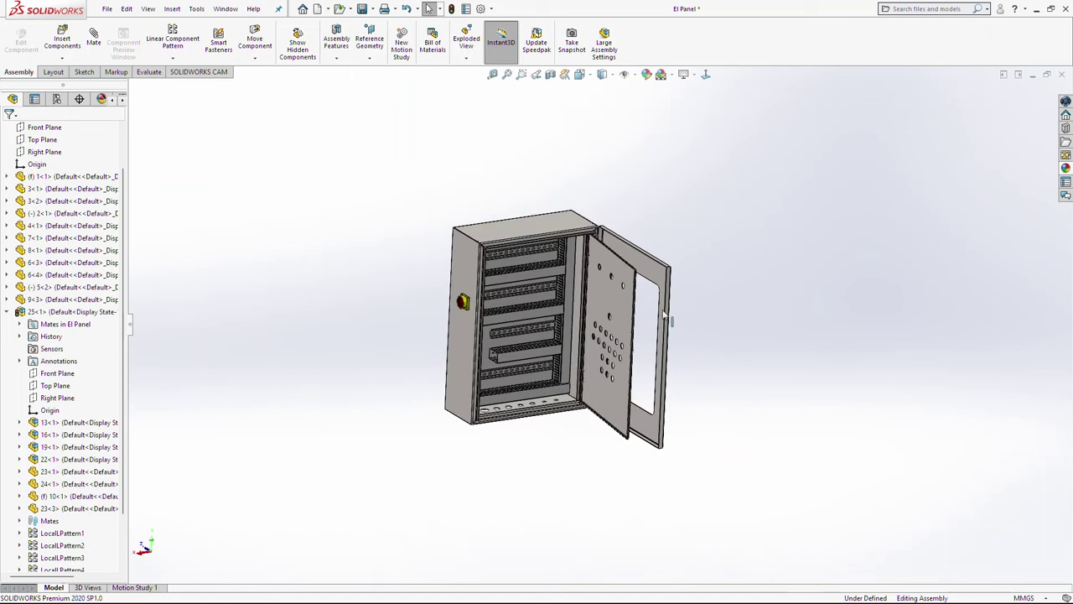
{"action": "left_click_drag", "start_coordinate": [624, 292], "coordinate": [586, 321]}
{"action": "left_click", "coordinate": [753, 394]}
- Insert one copy of the red indicator part 26 beside the cabinet
{"action": "scroll", "coordinate": [523, 394], "scroll_direction": "down", "scroll_amount": 2}
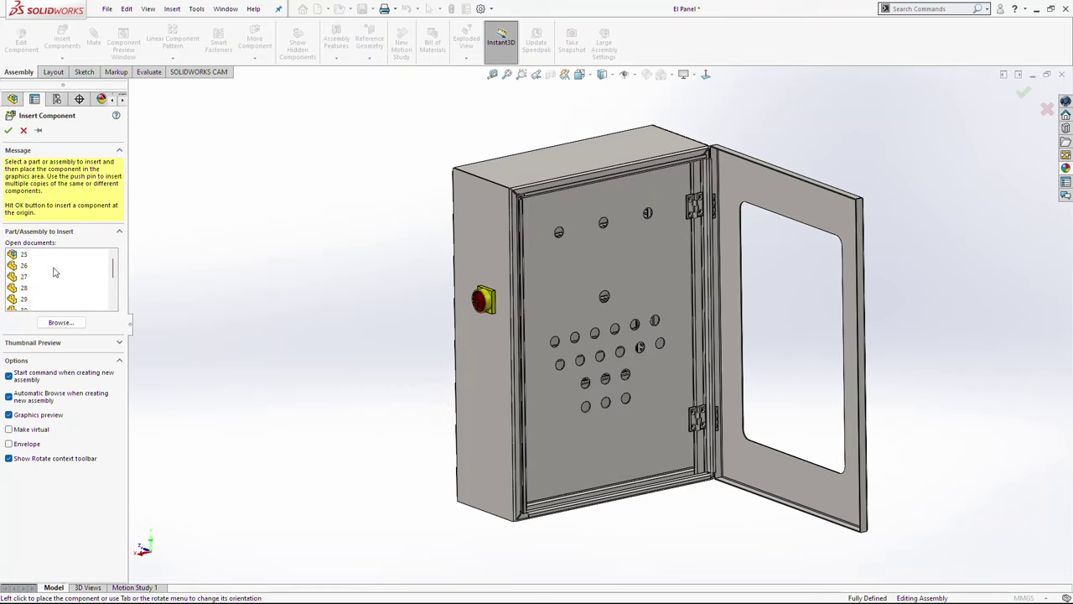
{"action": "left_click", "coordinate": [23, 265]}
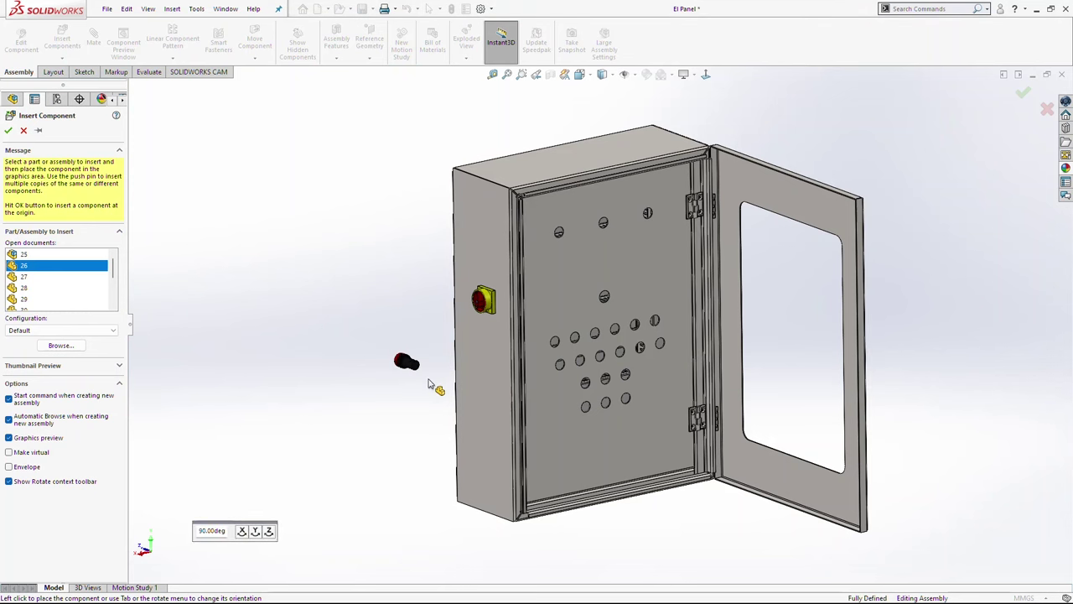
{"action": "left_click", "coordinate": [407, 368]}
- Mate the indicator's collar face coincident with the inner door's front face, flipping the alignment so the red cap points outward
{"action": "scroll", "coordinate": [688, 223], "scroll_direction": "down", "scroll_amount": 5}
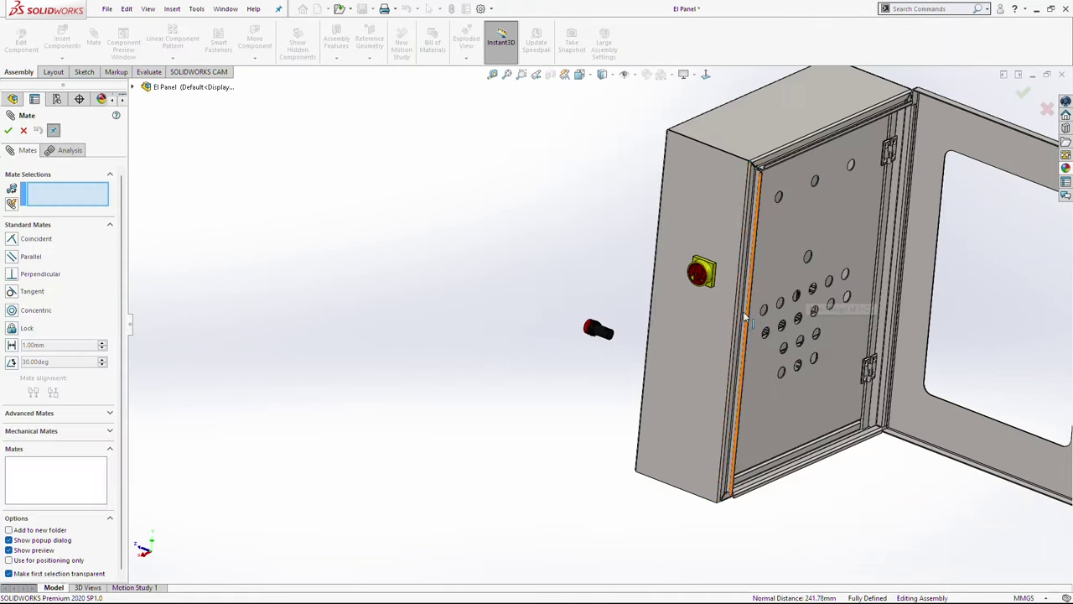
{"action": "scroll", "coordinate": [763, 312], "scroll_direction": "down", "scroll_amount": 4}
{"action": "left_click", "coordinate": [762, 211]}
{"action": "scroll", "coordinate": [390, 358], "scroll_direction": "down", "scroll_amount": 6}
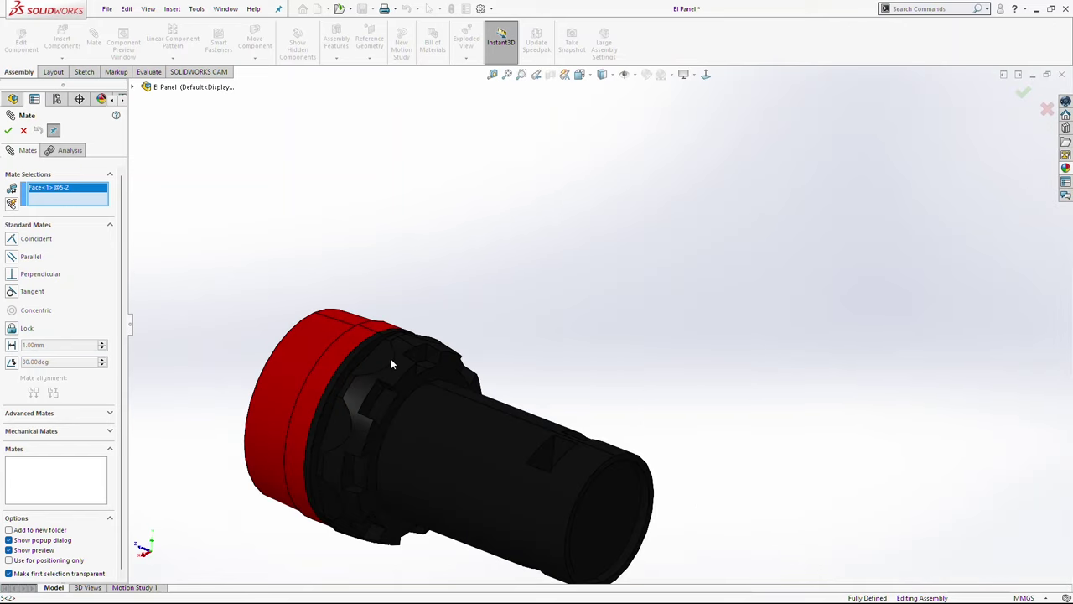
{"action": "left_click", "coordinate": [378, 342]}
{"action": "scroll", "coordinate": [727, 355], "scroll_direction": "up", "scroll_amount": 10}
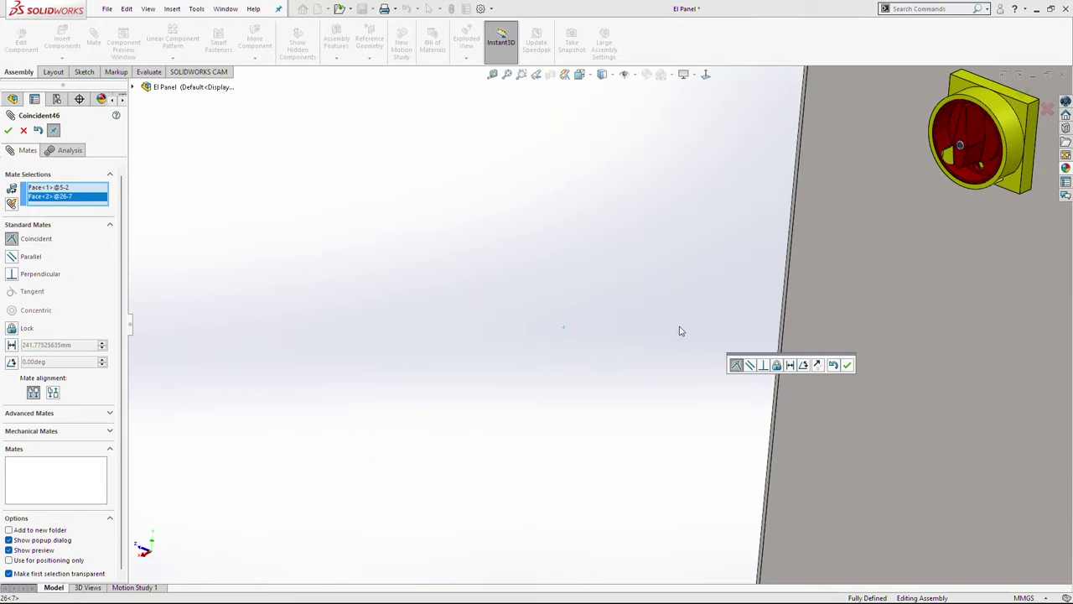
{"action": "scroll", "coordinate": [703, 315], "scroll_direction": "down", "scroll_amount": 2}
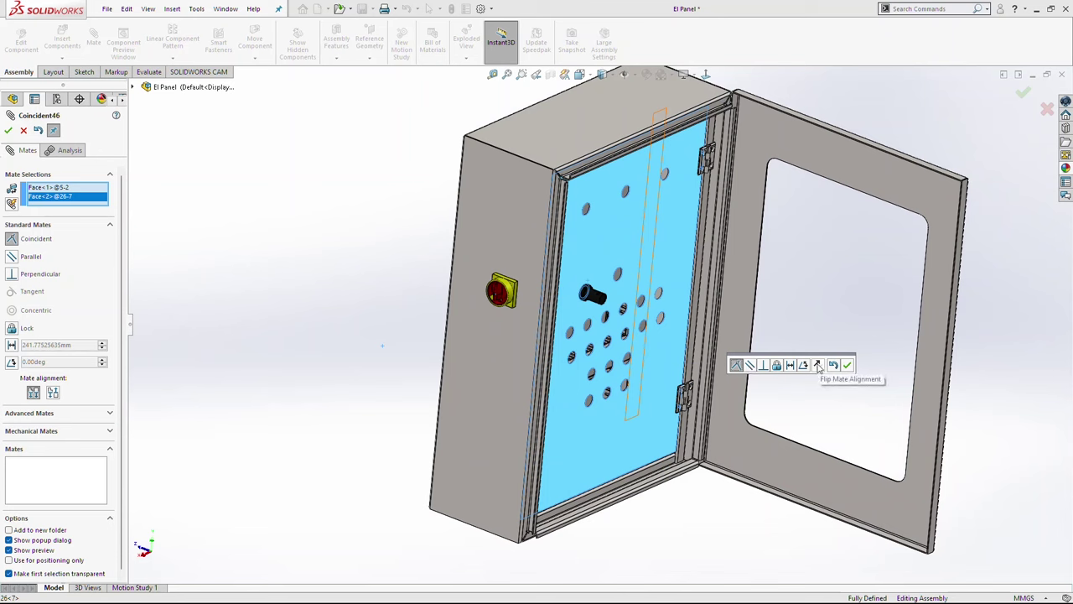
{"action": "left_click", "coordinate": [819, 365]}
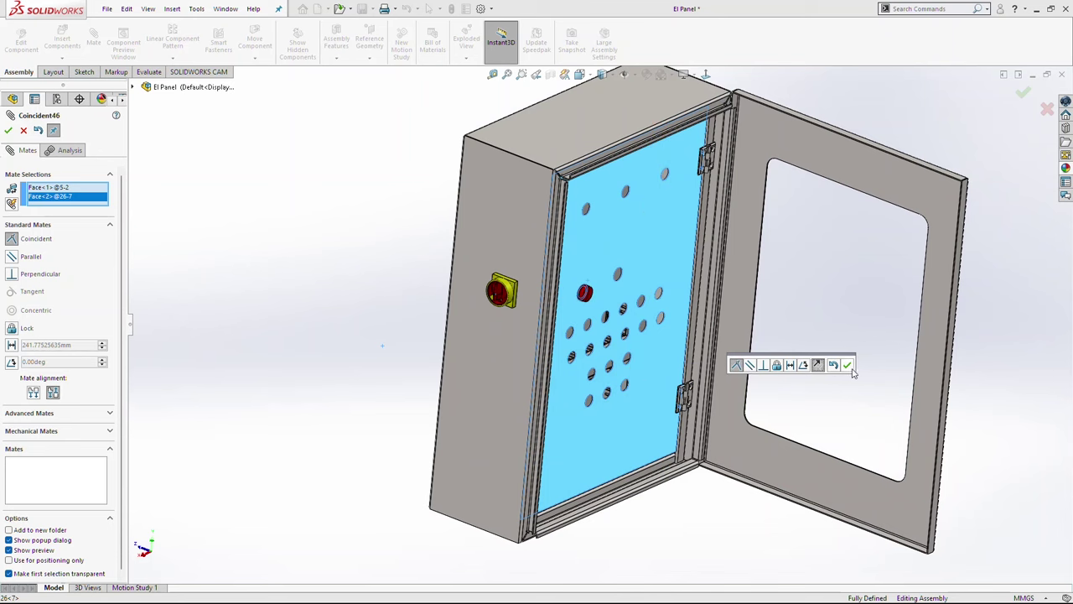
{"action": "left_click", "coordinate": [847, 364]}
{"action": "key", "text": "Escape"}
{"action": "scroll", "coordinate": [601, 294], "scroll_direction": "down", "scroll_amount": 2}
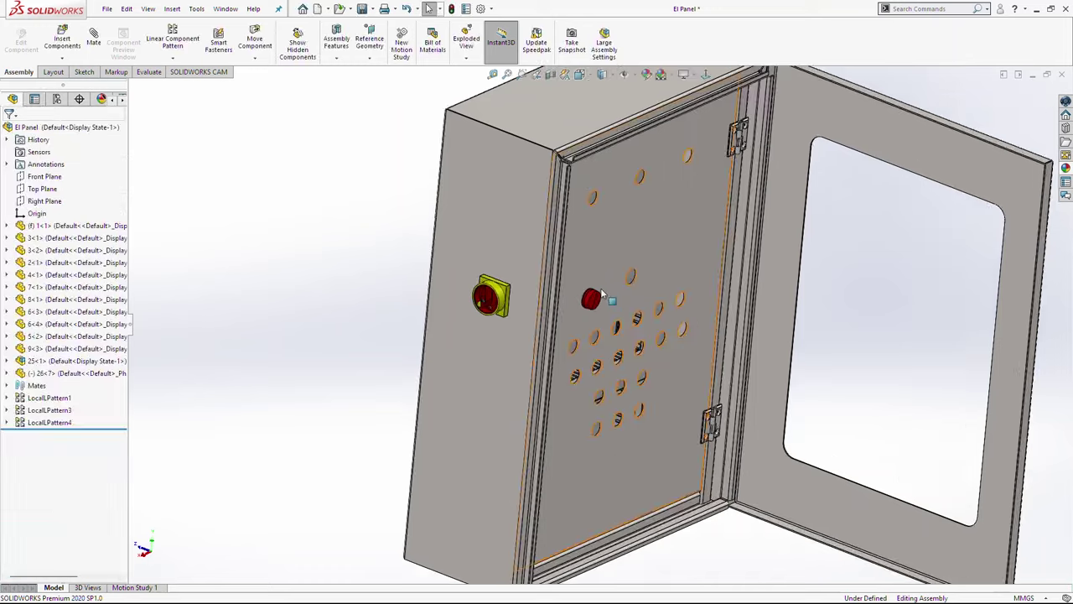
- Mate the red indicator's cylindrical collar concentric with the inner door's upper-row hole nearest the hinges
{"action": "scroll", "coordinate": [603, 298], "scroll_direction": "down", "scroll_amount": 3}
{"action": "scroll", "coordinate": [620, 334], "scroll_direction": "down", "scroll_amount": 5}
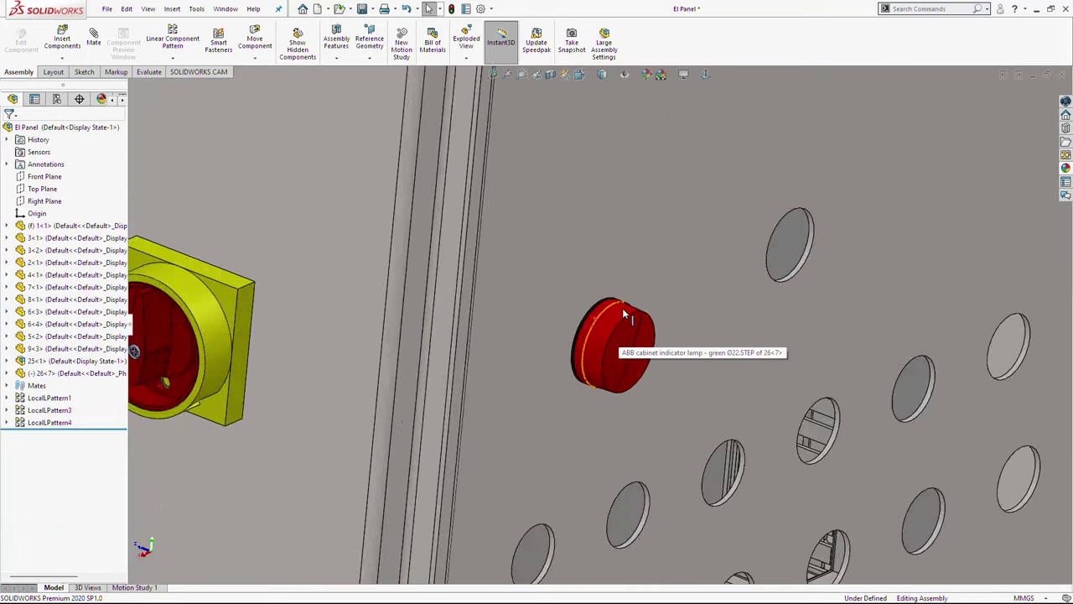
{"action": "left_click", "coordinate": [591, 315]}
{"action": "scroll", "coordinate": [637, 327], "scroll_direction": "up", "scroll_amount": 6}
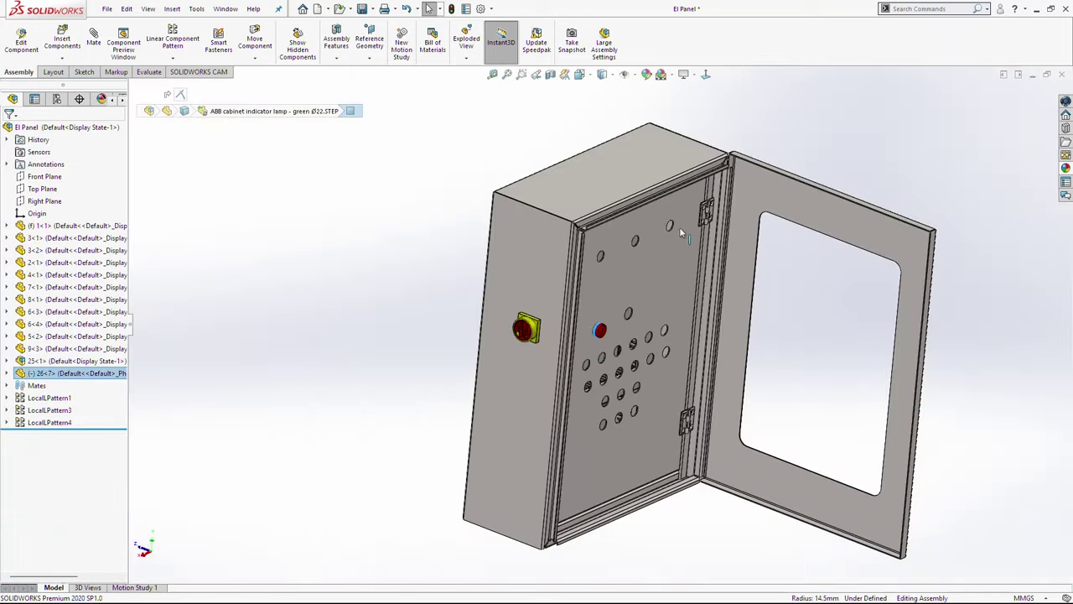
{"action": "scroll", "coordinate": [679, 227], "scroll_direction": "down", "scroll_amount": 7}
{"action": "left_click", "coordinate": [664, 204]}
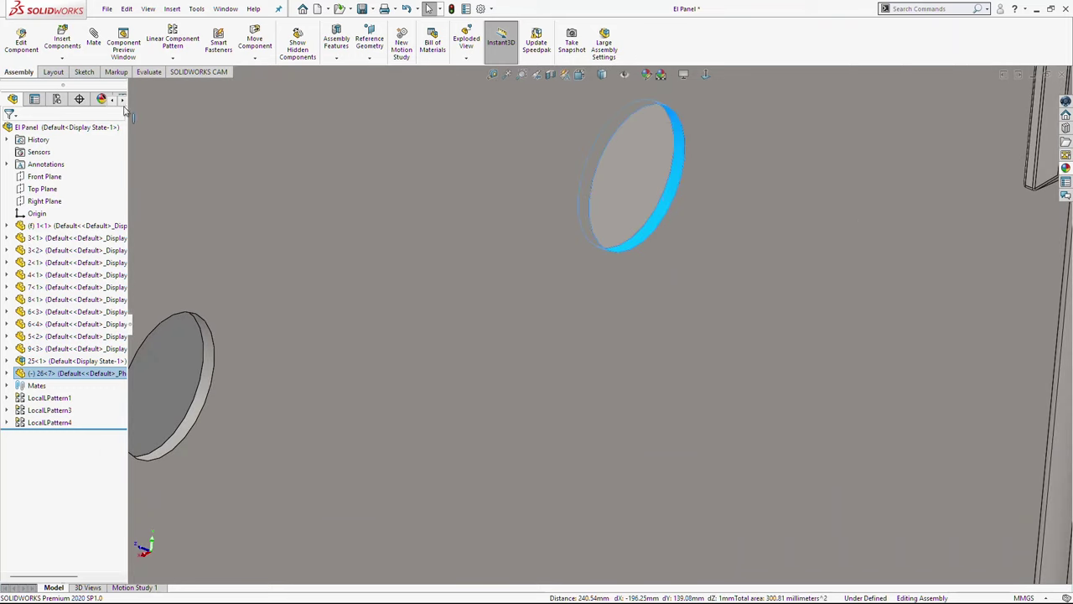
{"action": "key", "text": "m"}
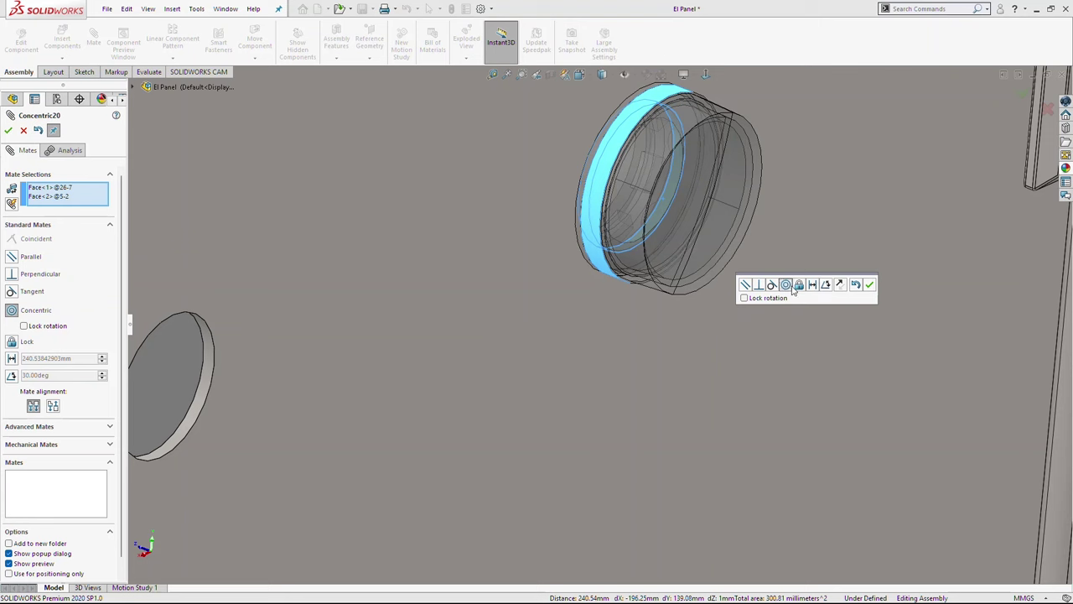
{"action": "left_click", "coordinate": [870, 286]}
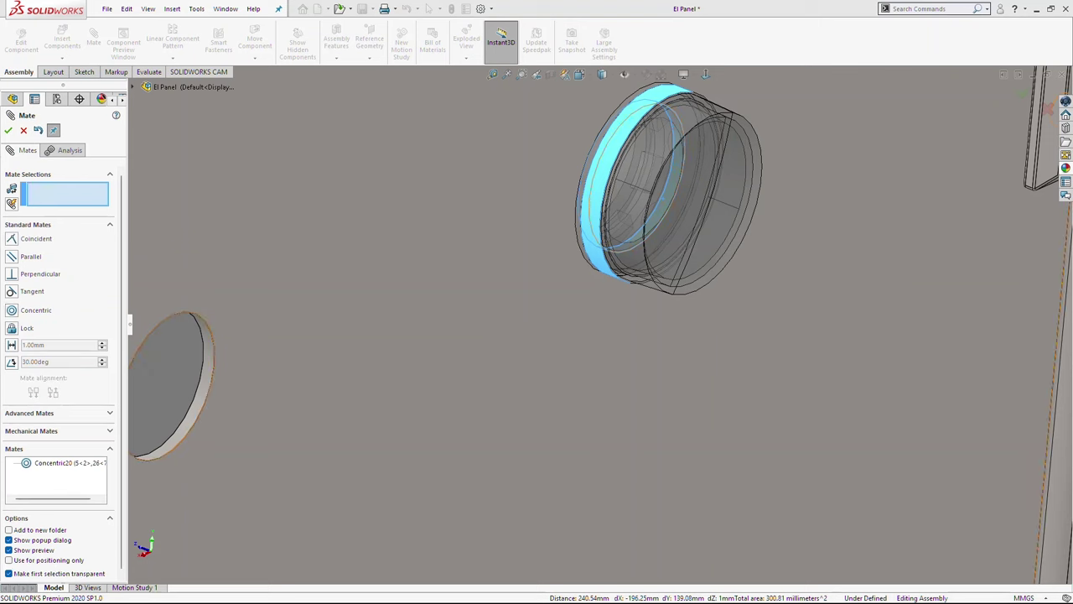
{"action": "left_click", "coordinate": [8, 130]}
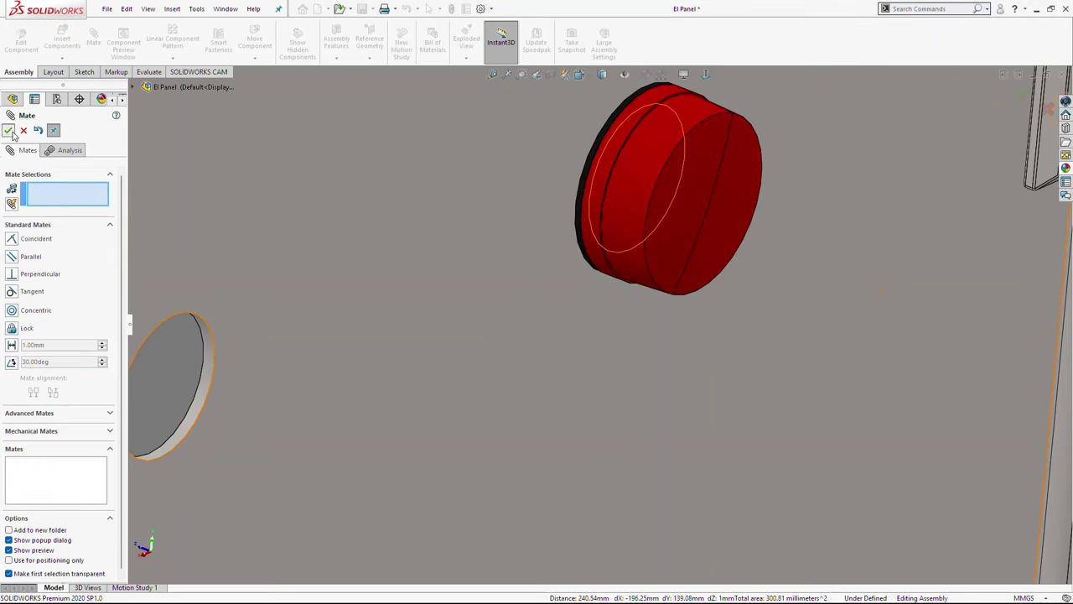
{"action": "scroll", "coordinate": [641, 281], "scroll_direction": "up", "scroll_amount": 5}
{"action": "scroll", "coordinate": [617, 333], "scroll_direction": "up", "scroll_amount": 2}
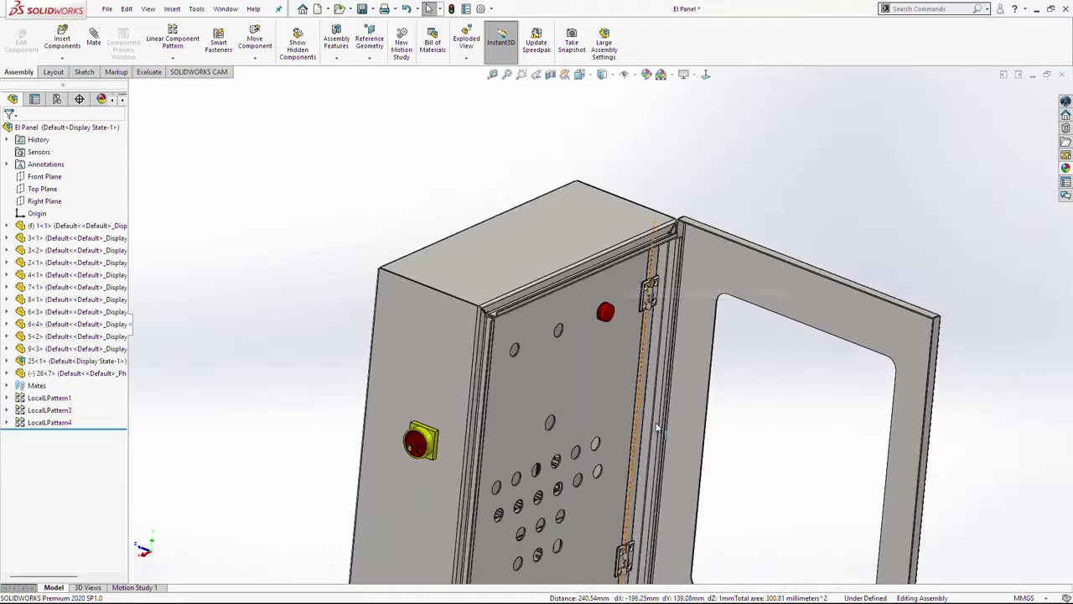
- Swing the perforated inner door partly open so its top edge is exposed
{"action": "scroll", "coordinate": [679, 503], "scroll_direction": "down", "scroll_amount": 3}
{"action": "left_click_drag", "start_coordinate": [462, 256], "coordinate": [613, 317]}
{"action": "scroll", "coordinate": [788, 310], "scroll_direction": "up", "scroll_amount": 2}
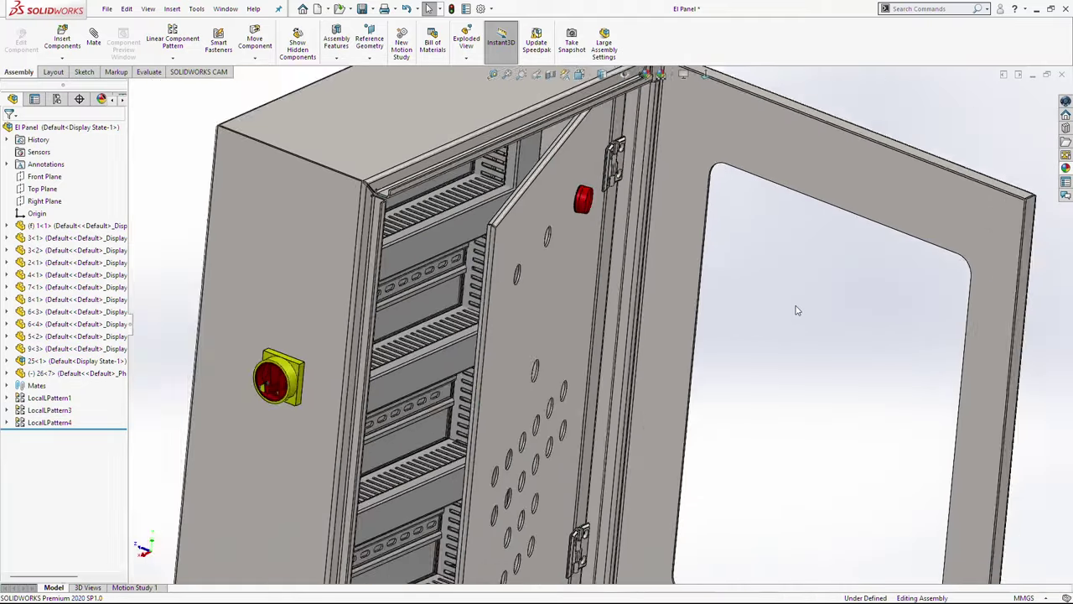
{"action": "scroll", "coordinate": [780, 260], "scroll_direction": "down", "scroll_amount": 3}
{"action": "scroll", "coordinate": [527, 376], "scroll_direction": "up", "scroll_amount": 3}
{"action": "scroll", "coordinate": [419, 398], "scroll_direction": "down", "scroll_amount": 1}
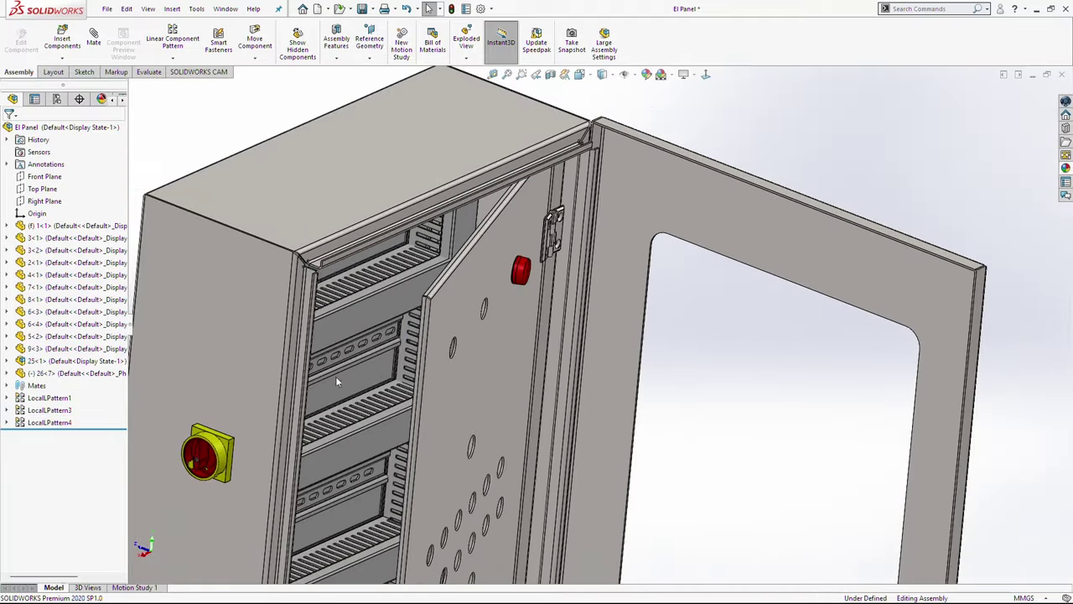
- Create a linear component pattern of the red indicator along the inner door's top edge with 111 mm spacing and 3 instances
{"action": "left_click", "coordinate": [92, 372]}
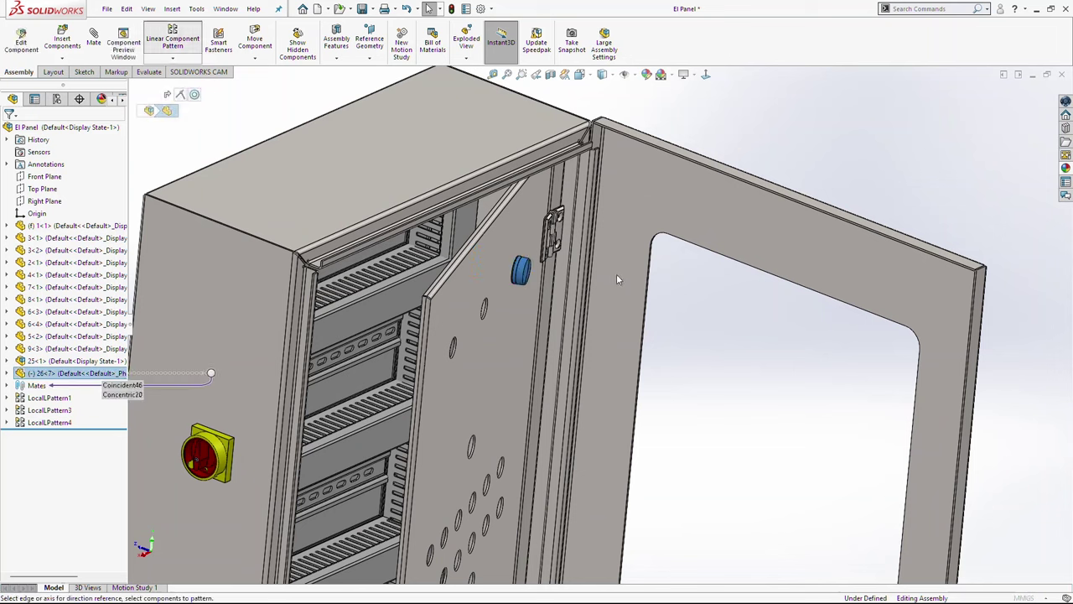
{"action": "left_click", "coordinate": [475, 245]}
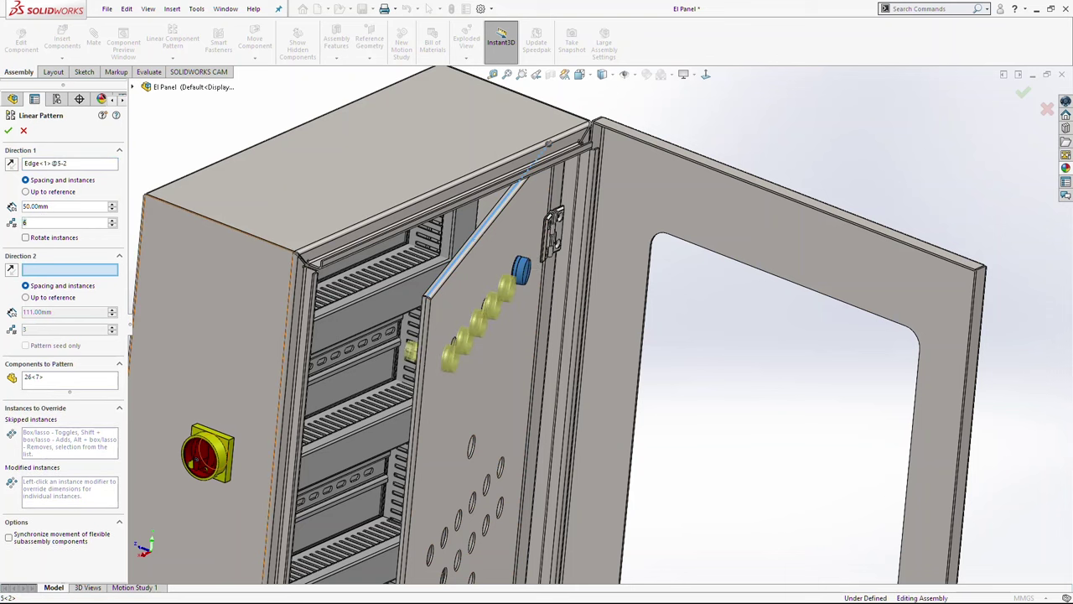
{"action": "left_click_drag", "start_coordinate": [59, 209], "coordinate": [17, 208]}
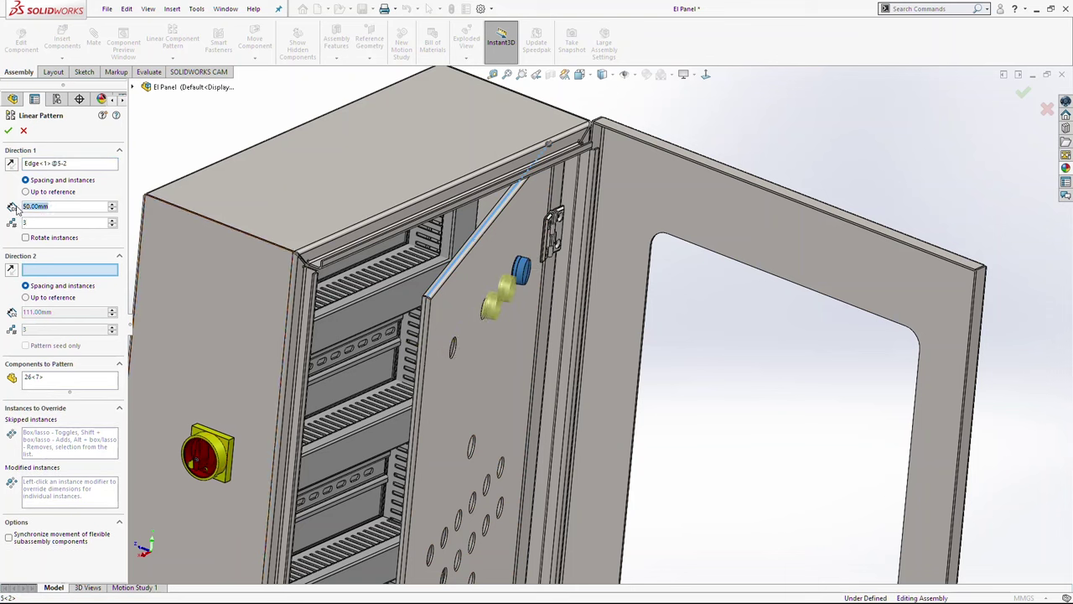
{"action": "type", "text": "1"}
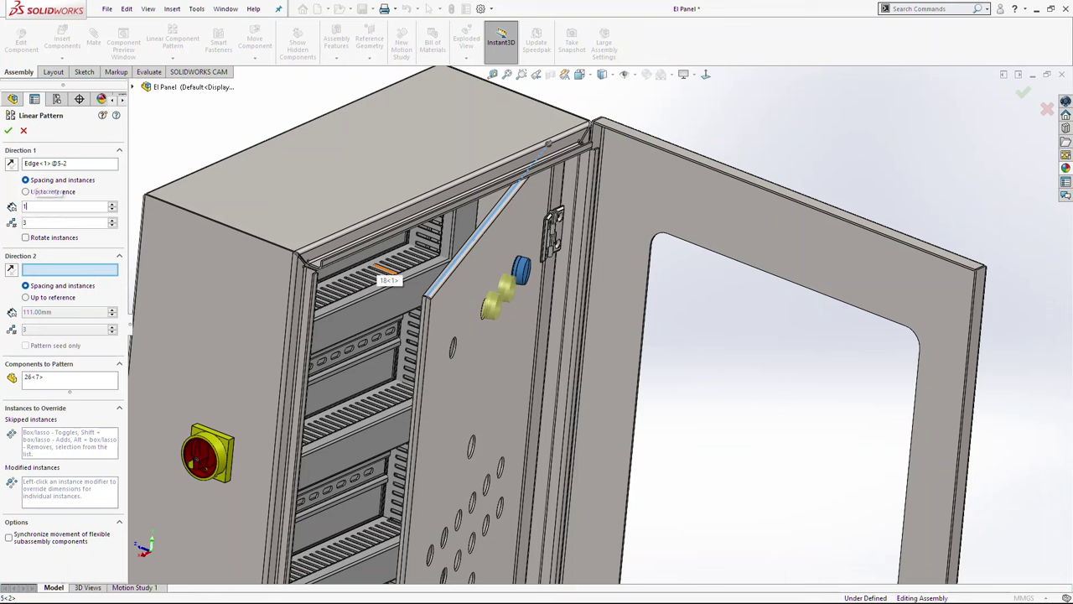
{"action": "key", "text": "Return"}
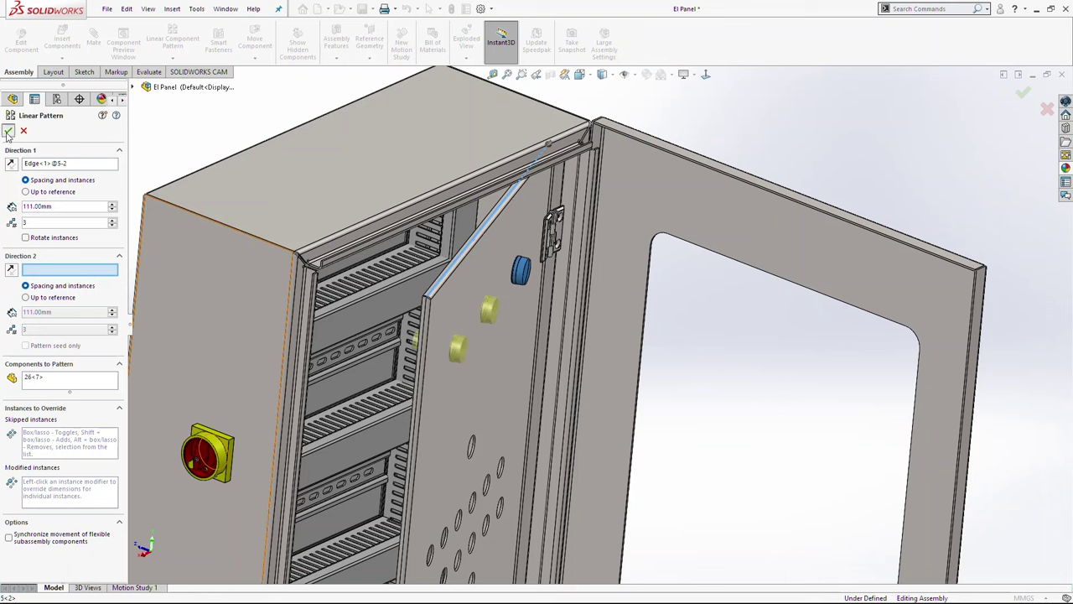
{"action": "key", "text": "Return"}
- Rotate the indicator nearest the hinges slightly in its hole and swing the perforated inner door shut
{"action": "middle_click_drag", "start_coordinate": [463, 344], "coordinate": [406, 322]}
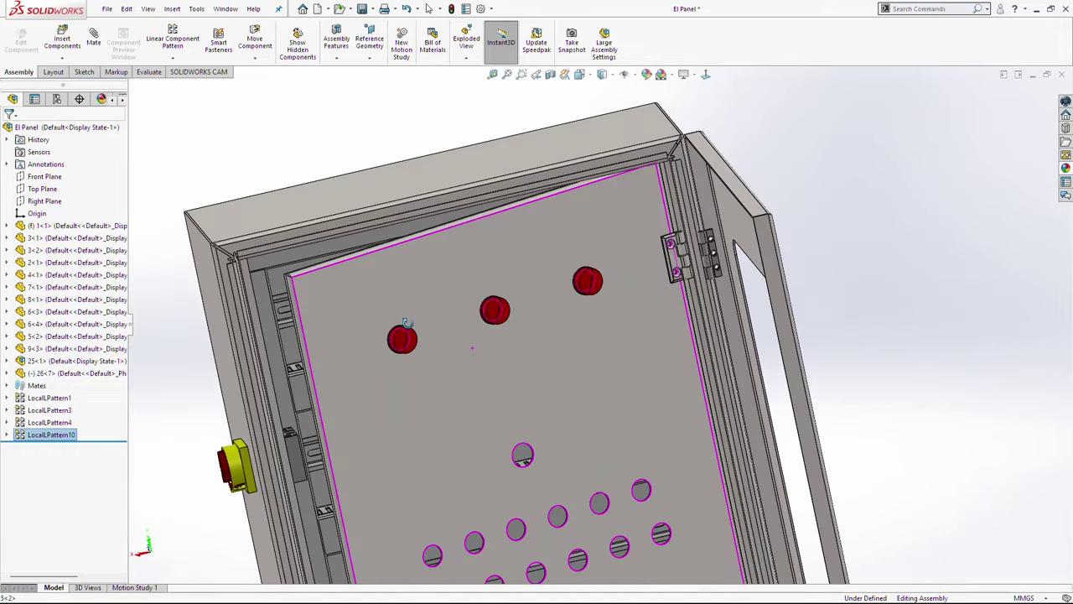
{"action": "left_click_drag", "start_coordinate": [590, 286], "coordinate": [598, 295]}
{"action": "scroll", "coordinate": [597, 294], "scroll_direction": "up", "scroll_amount": 3}
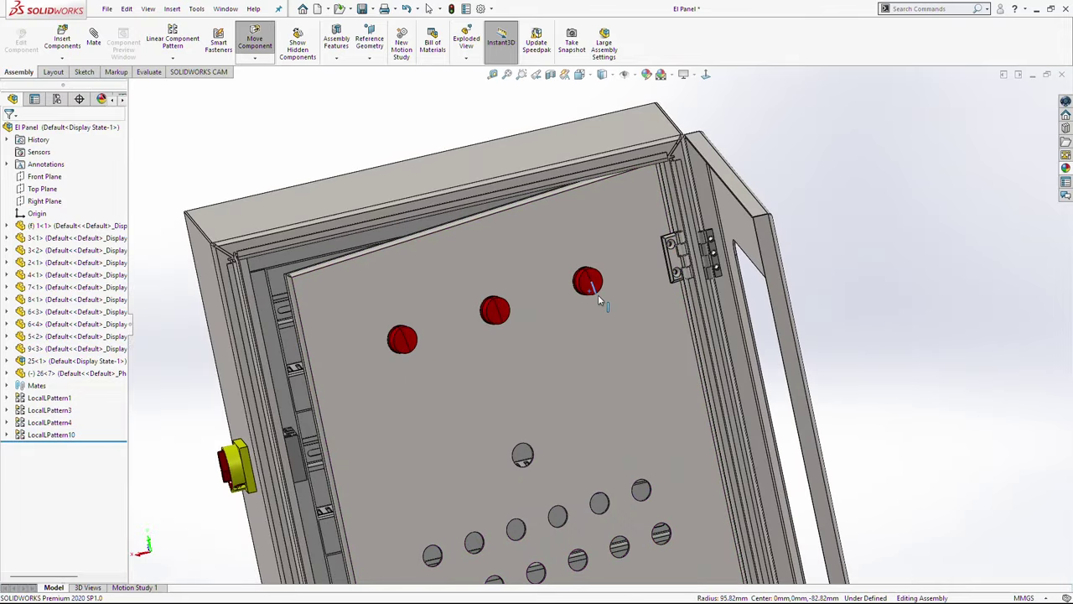
{"action": "scroll", "coordinate": [728, 363], "scroll_direction": "up", "scroll_amount": 2}
{"action": "middle_click_drag", "start_coordinate": [580, 417], "coordinate": [650, 407]}
{"action": "left_click_drag", "start_coordinate": [555, 385], "coordinate": [512, 382]}
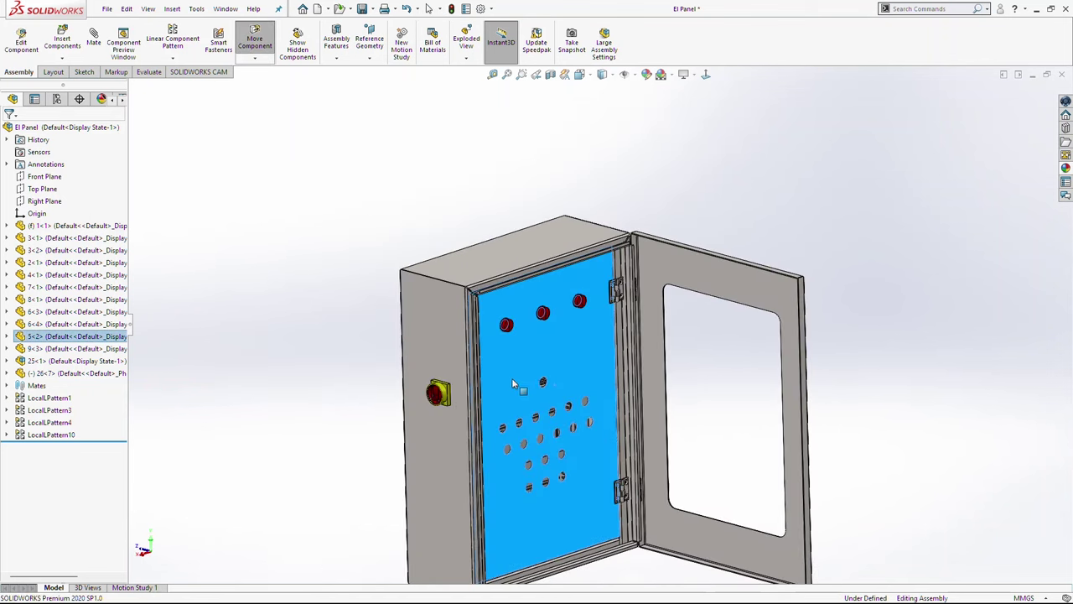
{"action": "left_click", "coordinate": [410, 256]}
- Insert one copy of the emergency-stop button part 27 beside the cabinet
{"action": "left_click", "coordinate": [63, 41]}
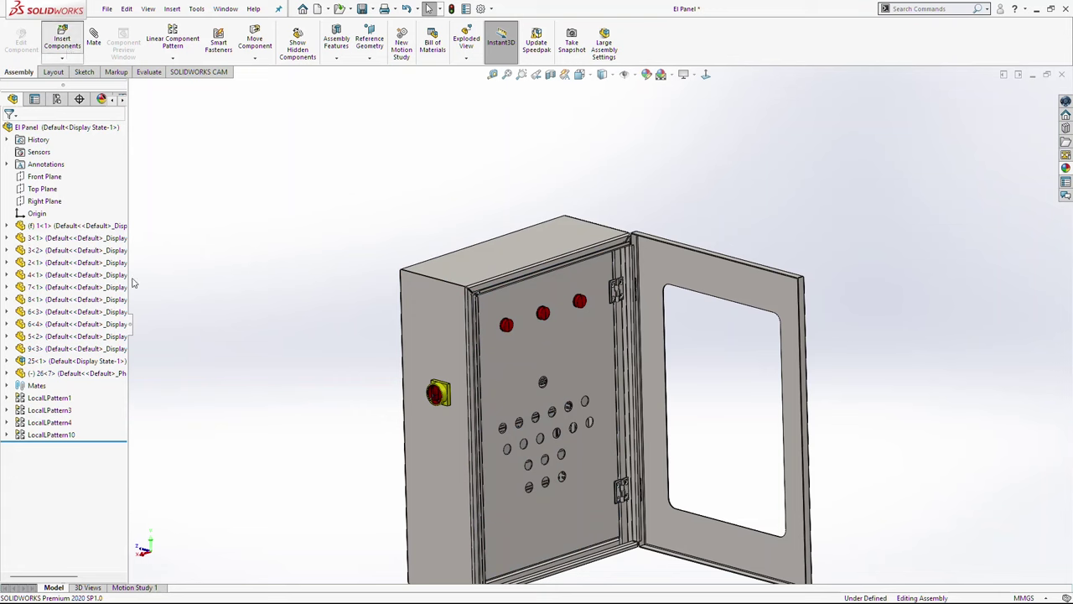
{"action": "left_click", "coordinate": [25, 278]}
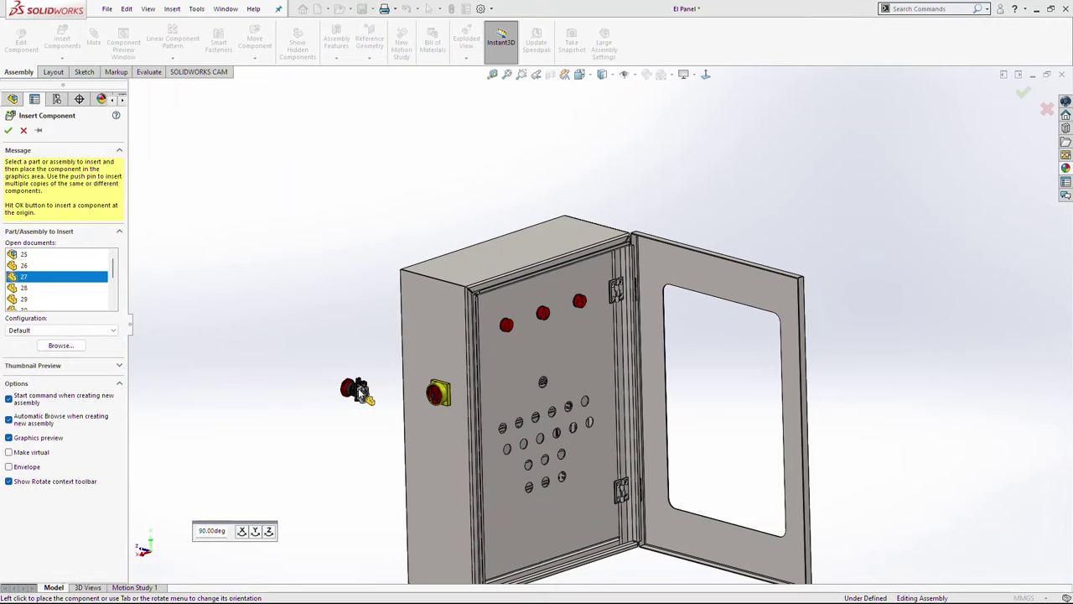
{"action": "left_click", "coordinate": [359, 392]}
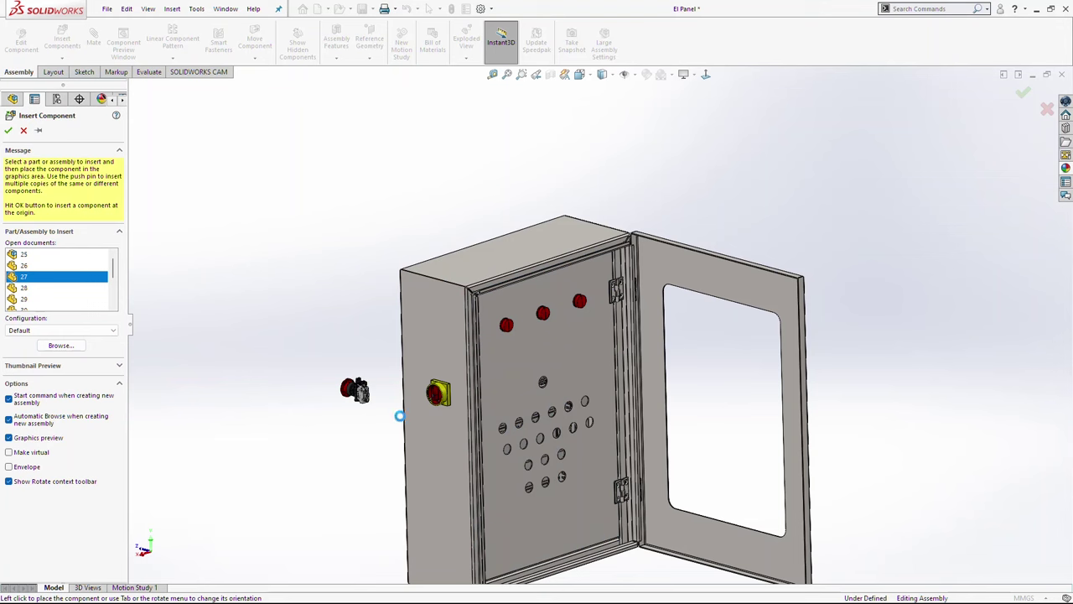
- Mate the emergency-stop button's rear collar face coincident with the inner door's front face, flipping the alignment so the red knob points outward
{"action": "left_click", "coordinate": [447, 394]}
{"action": "scroll", "coordinate": [355, 371], "scroll_direction": "down", "scroll_amount": 5}
{"action": "scroll", "coordinate": [416, 379], "scroll_direction": "down", "scroll_amount": 10}
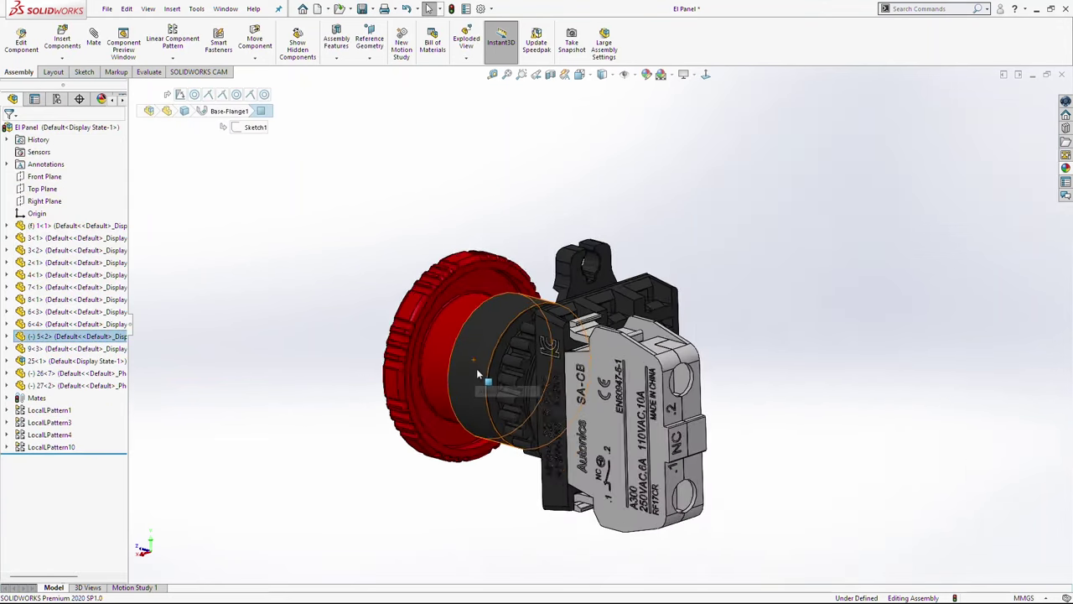
{"action": "left_click", "coordinate": [558, 295]}
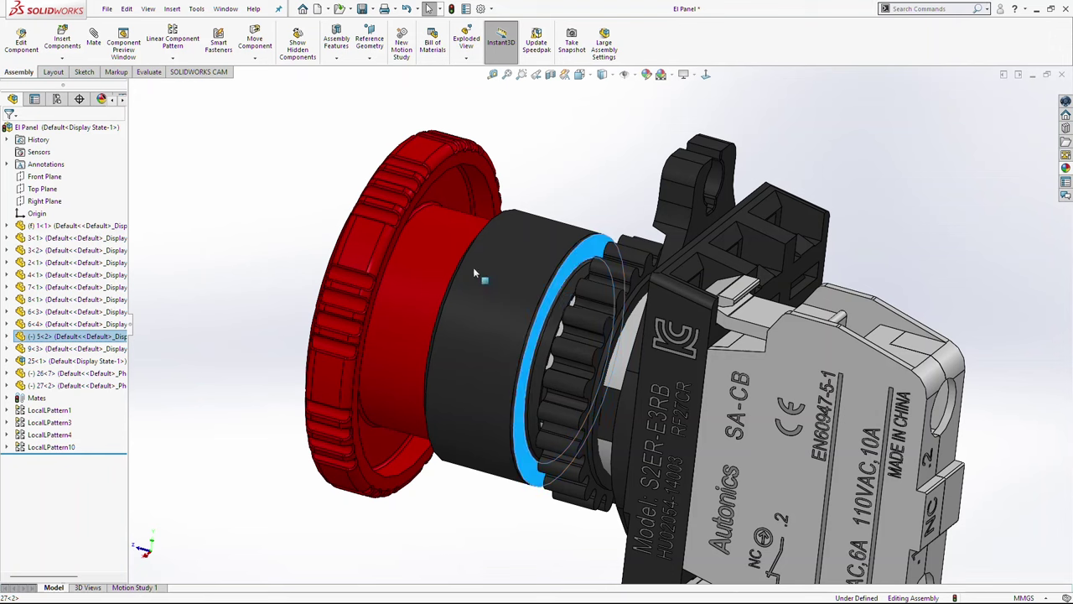
{"action": "key", "text": "f"}
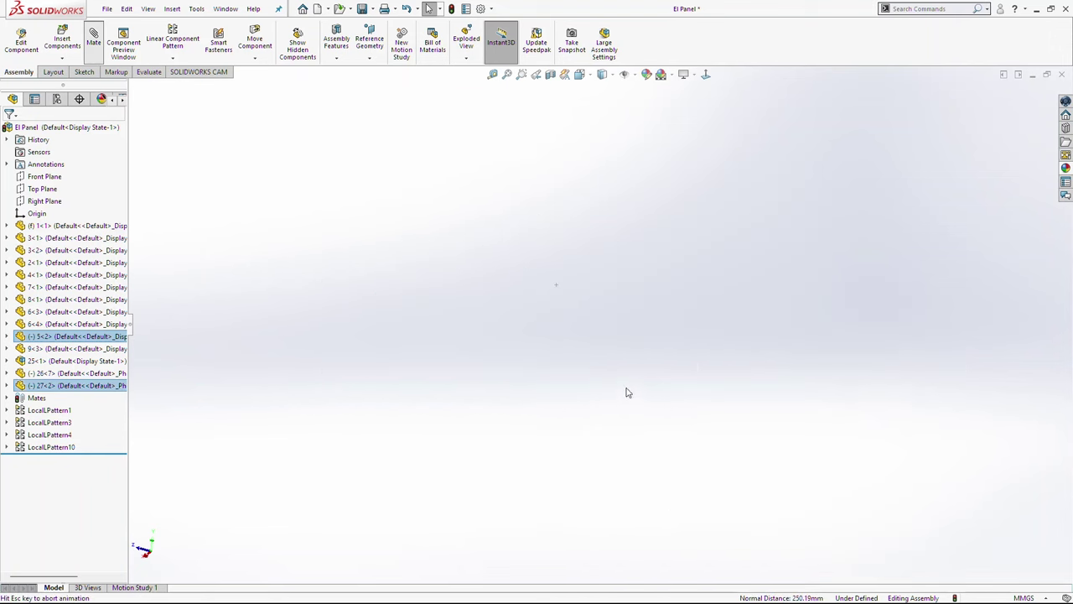
{"action": "scroll", "coordinate": [642, 358], "scroll_direction": "up", "scroll_amount": 10}
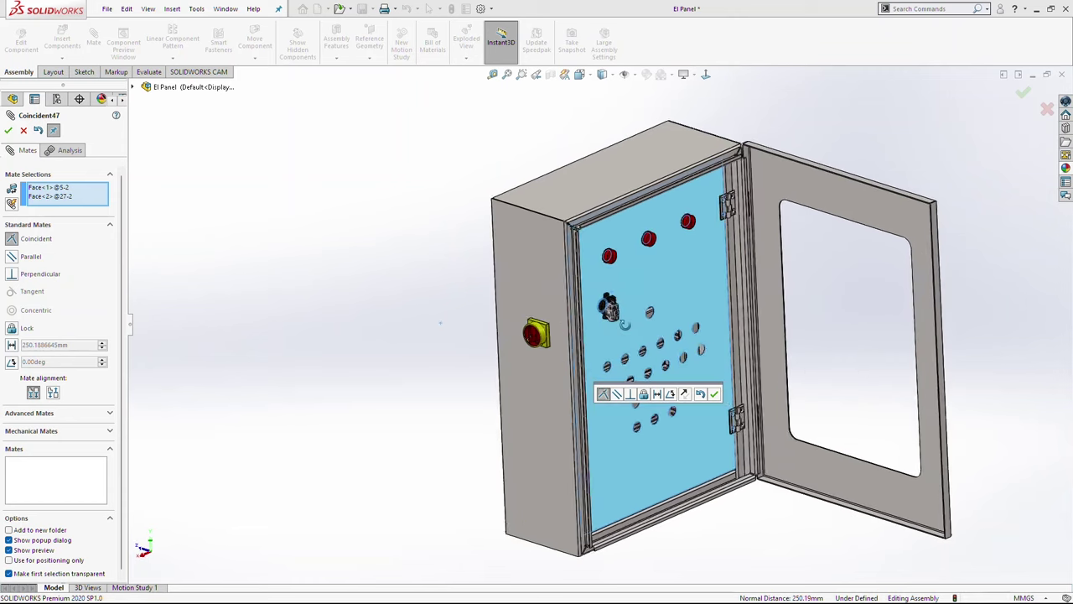
{"action": "left_click", "coordinate": [689, 398]}
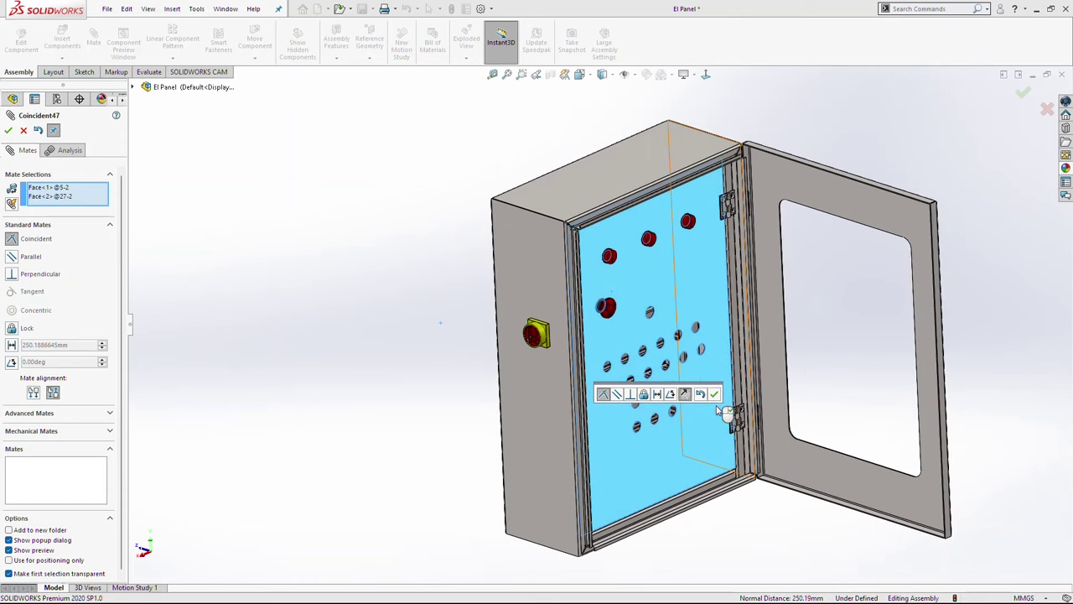
{"action": "left_click", "coordinate": [713, 395]}
- Mate the emergency-stop button's cylindrical collar concentric with the single hole above the inner door's hole grid
{"action": "scroll", "coordinate": [663, 331], "scroll_direction": "down", "scroll_amount": 10}
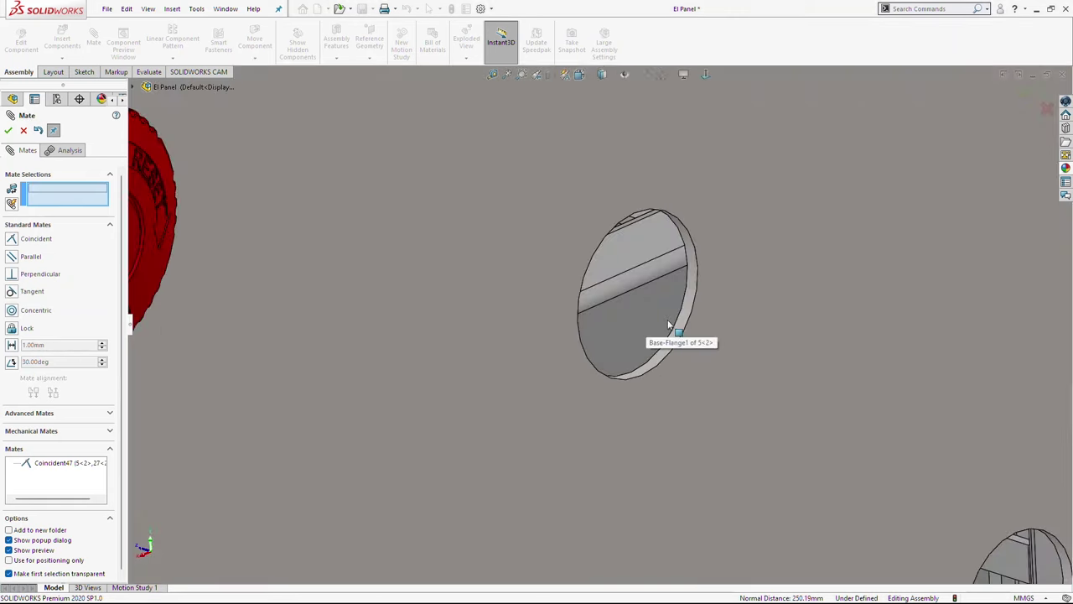
{"action": "left_click", "coordinate": [680, 338]}
{"action": "scroll", "coordinate": [396, 306], "scroll_direction": "up", "scroll_amount": 8}
{"action": "scroll", "coordinate": [352, 260], "scroll_direction": "down", "scroll_amount": 5}
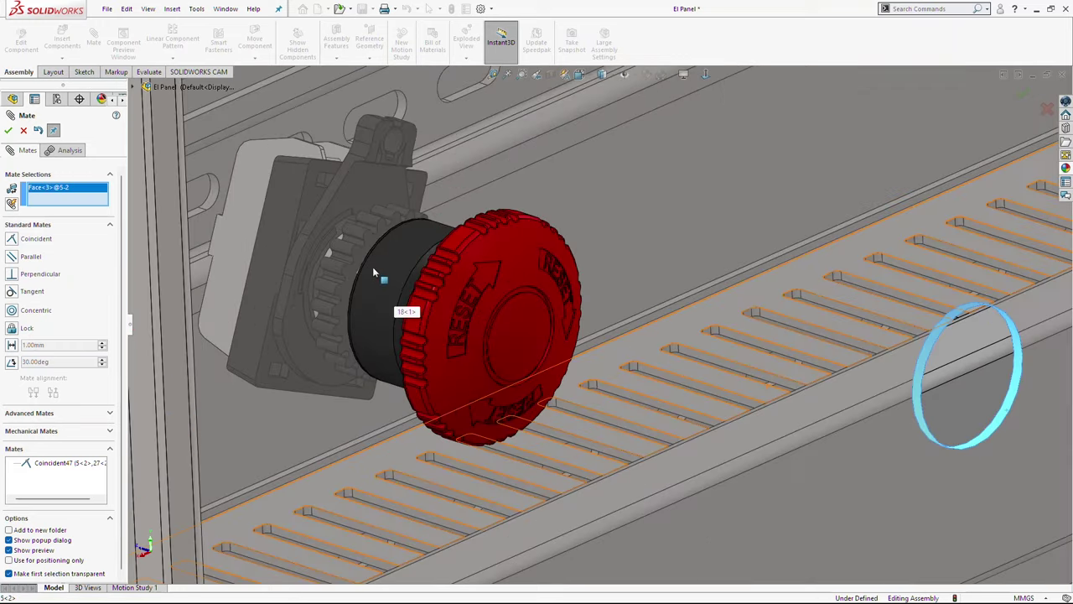
{"action": "left_click", "coordinate": [388, 268]}
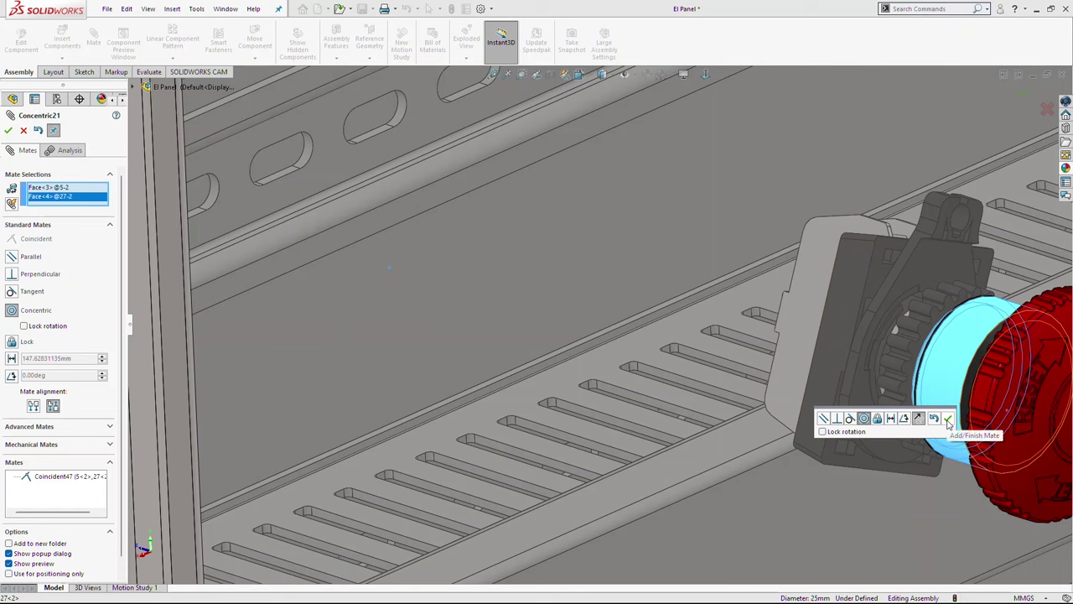
{"action": "left_click", "coordinate": [948, 421]}
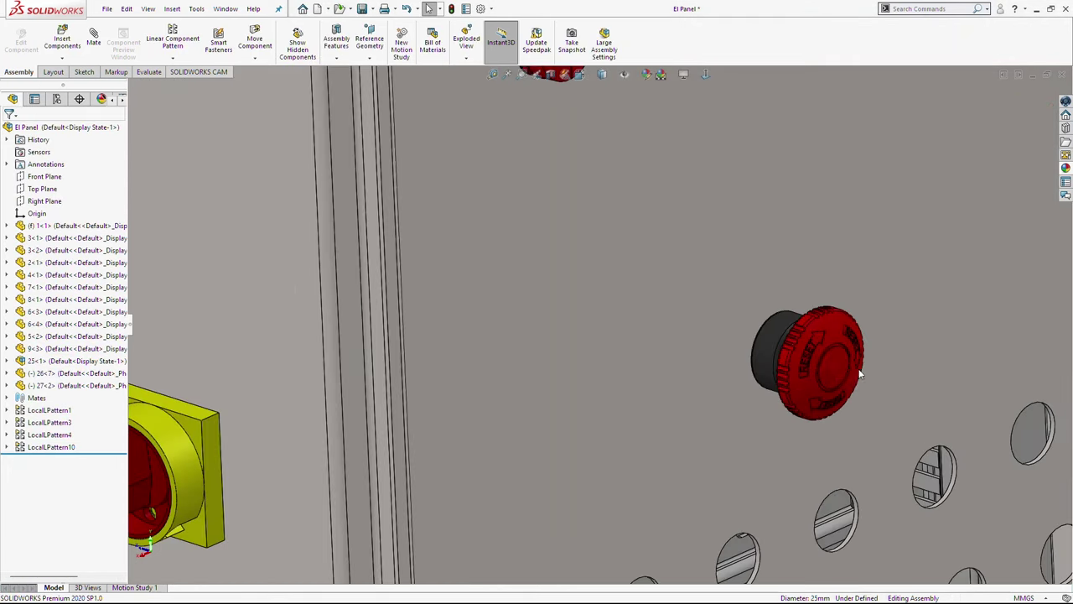
- Insert one copy of the black push-button part 28 beside the cabinet
{"action": "scroll", "coordinate": [783, 371], "scroll_direction": "up", "scroll_amount": 10}
{"action": "middle_click_drag", "start_coordinate": [704, 373], "coordinate": [647, 373]}
{"action": "scroll", "coordinate": [646, 373], "scroll_direction": "down", "scroll_amount": 2}
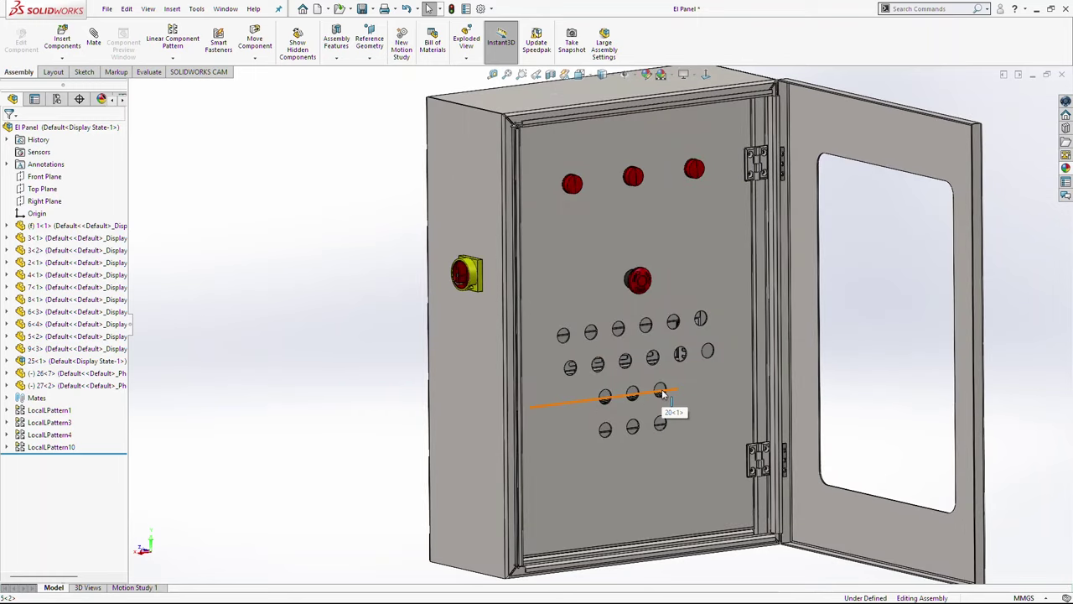
{"action": "left_click", "coordinate": [62, 40]}
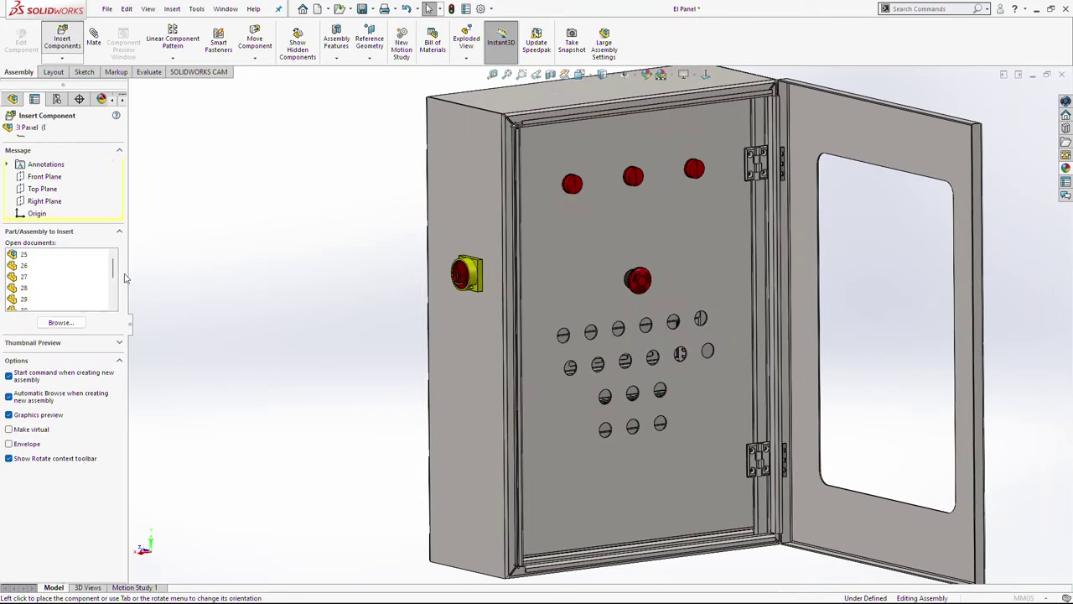
{"action": "left_click", "coordinate": [24, 288]}
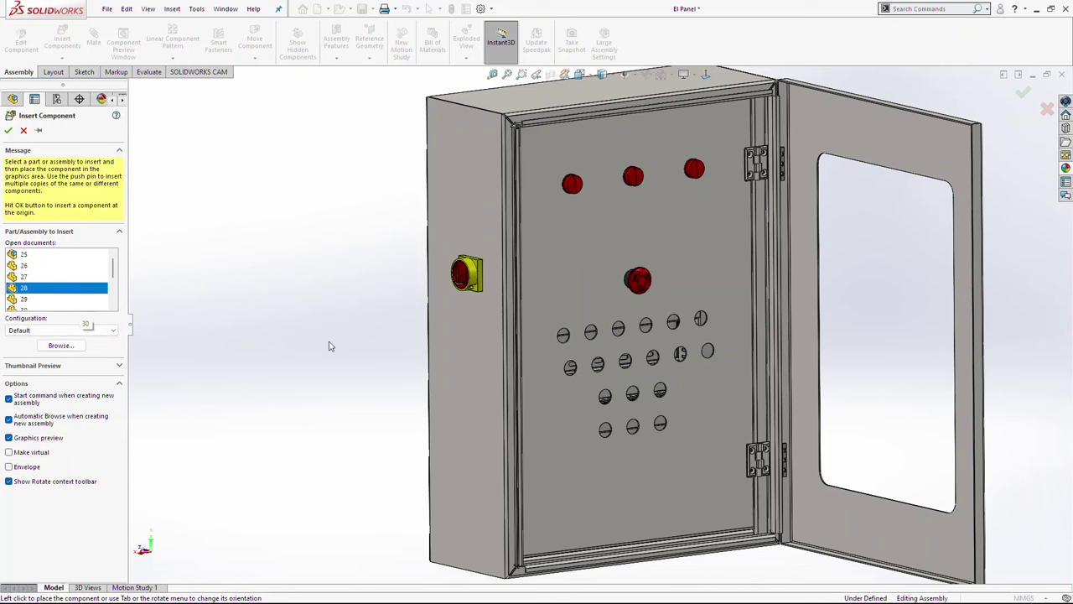
{"action": "left_click", "coordinate": [335, 394]}
- Mate the push-button's rear collar face coincident with the inner door's front face, flipping the alignment so the green cap points outward
{"action": "scroll", "coordinate": [383, 361], "scroll_direction": "down", "scroll_amount": 7}
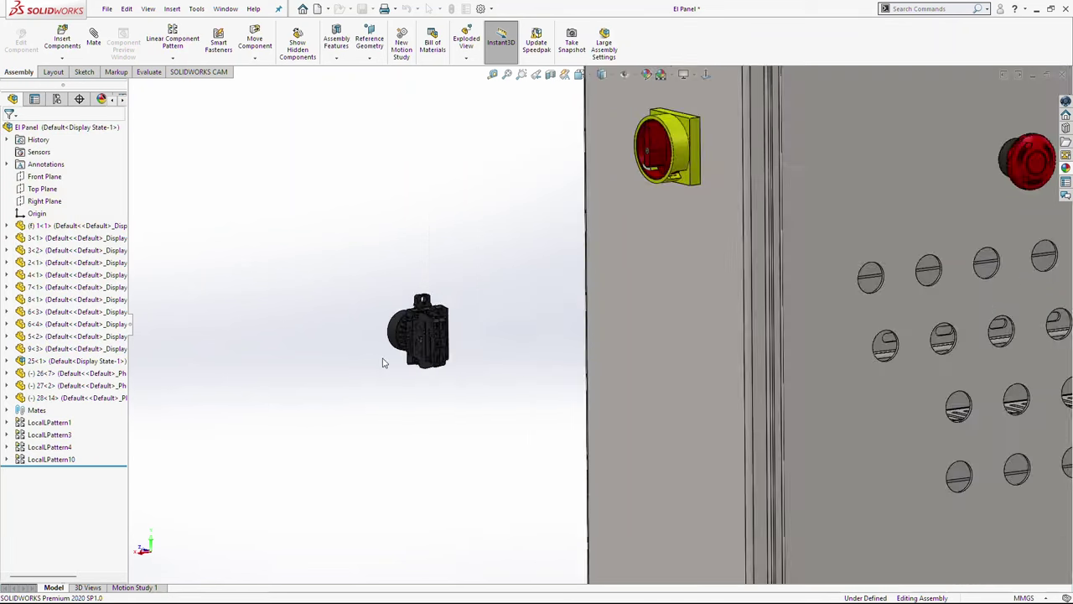
{"action": "middle_click_drag", "start_coordinate": [498, 321], "coordinate": [509, 335]}
{"action": "scroll", "coordinate": [496, 304], "scroll_direction": "down", "scroll_amount": 5}
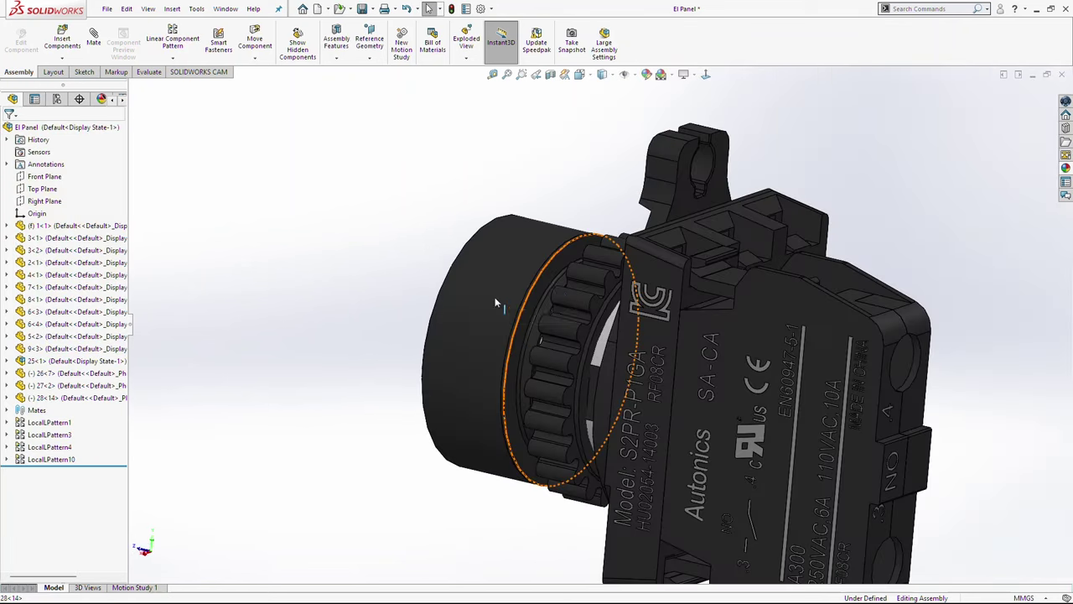
{"action": "left_click", "coordinate": [557, 283]}
{"action": "scroll", "coordinate": [518, 384], "scroll_direction": "up", "scroll_amount": 5}
{"action": "scroll", "coordinate": [748, 351], "scroll_direction": "up", "scroll_amount": 3}
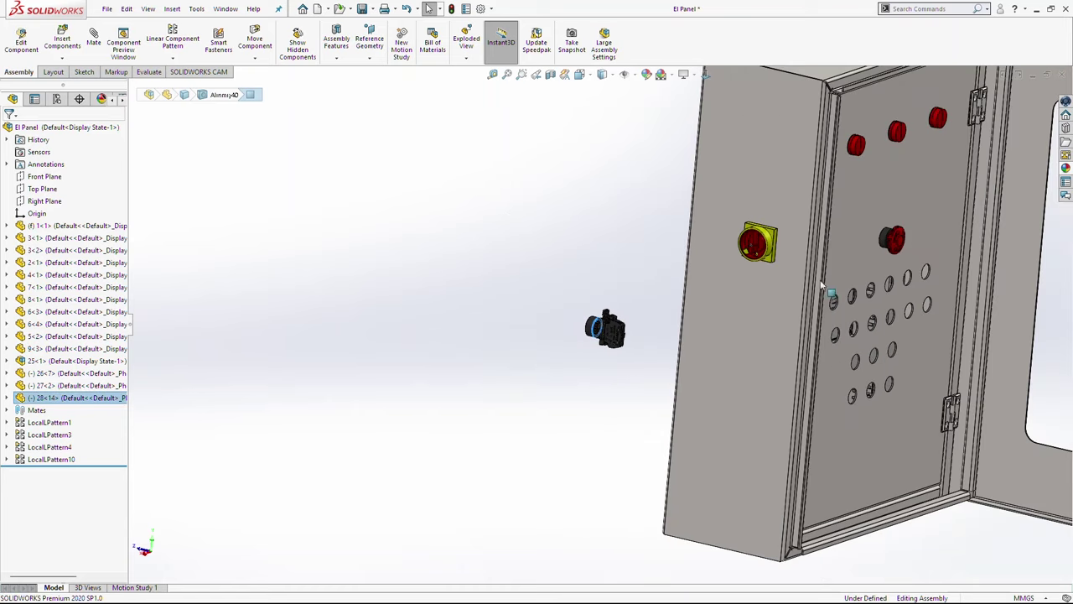
{"action": "left_click", "coordinate": [861, 265]}
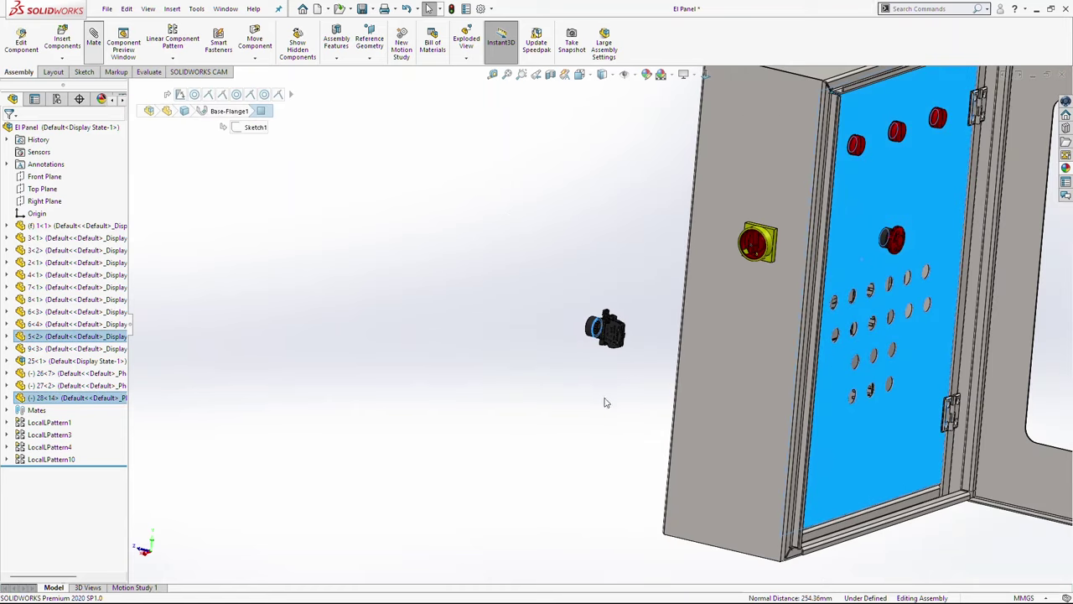
{"action": "left_click", "coordinate": [904, 464]}
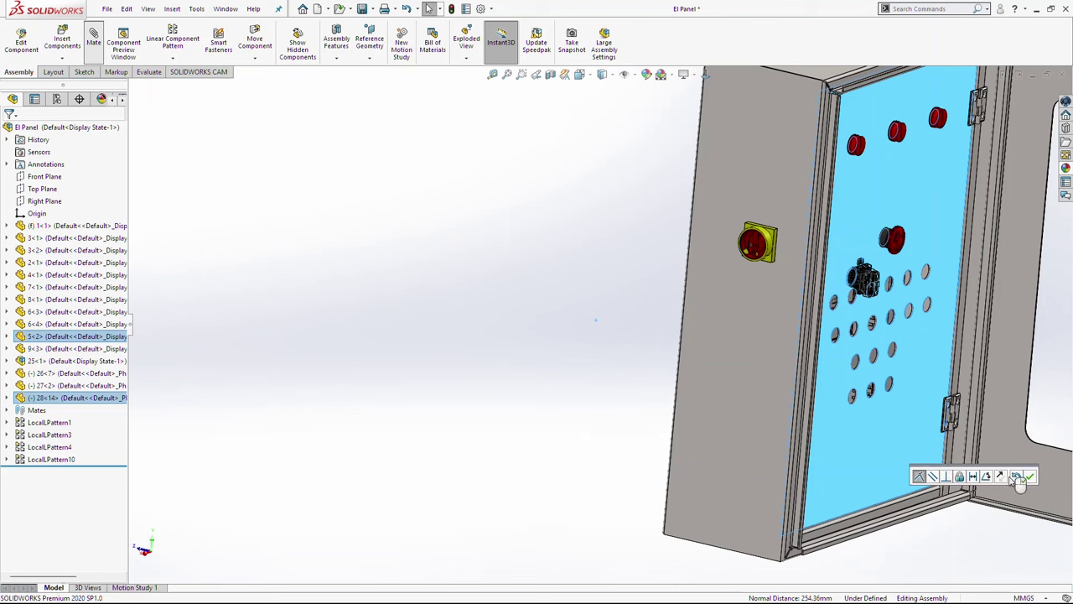
{"action": "left_click", "coordinate": [1001, 477]}
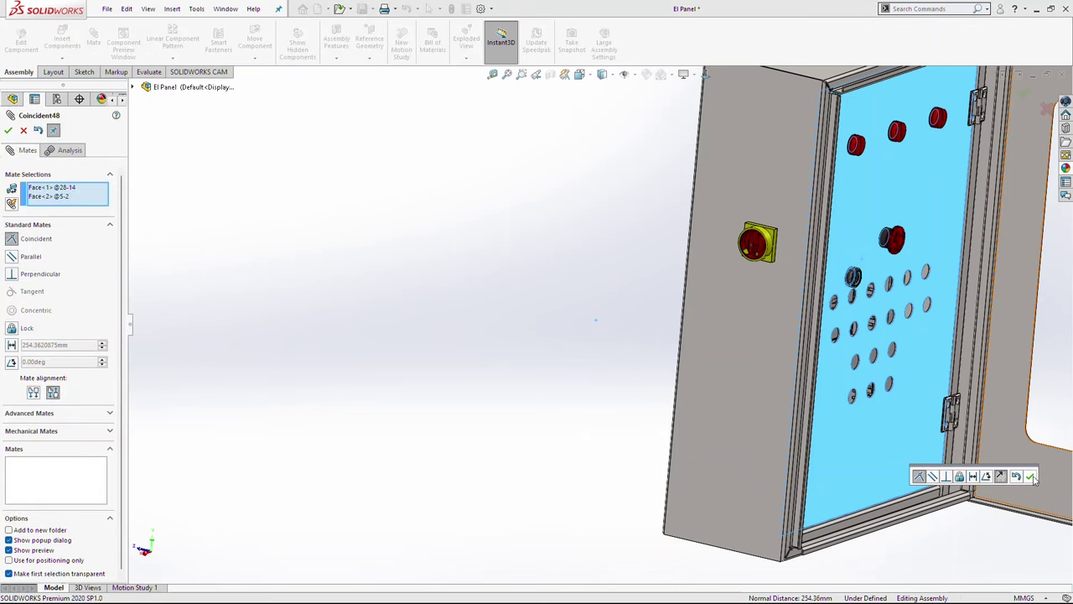
{"action": "left_click", "coordinate": [1031, 476]}
- Mate the green push-button's cylindrical collar concentric with the hinge-side hole in the grid's top row
{"action": "scroll", "coordinate": [696, 252], "scroll_direction": "down", "scroll_amount": 5}
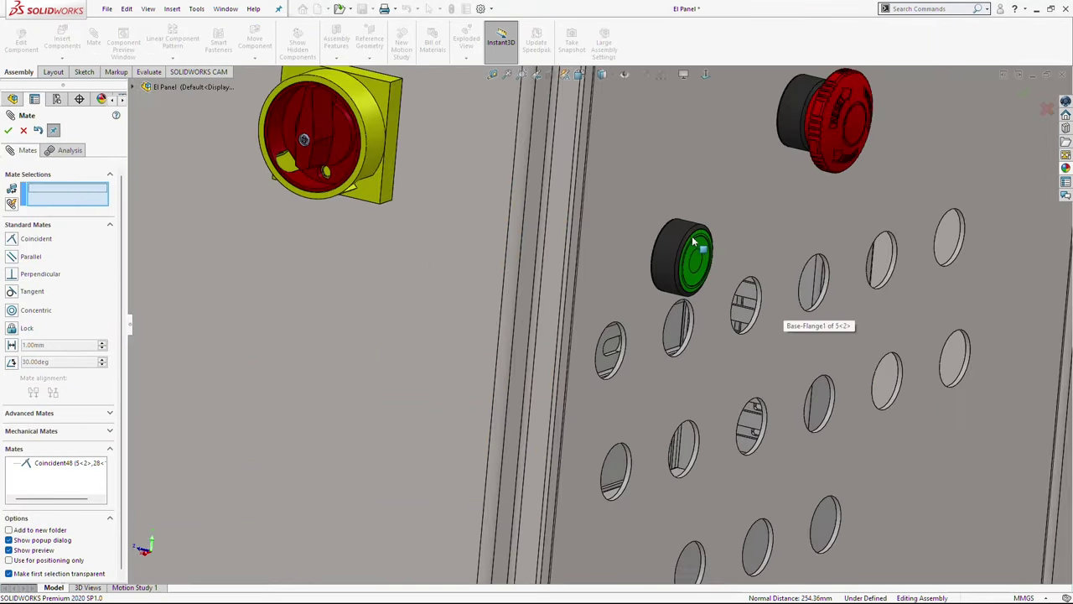
{"action": "left_click", "coordinate": [876, 247]}
{"action": "scroll", "coordinate": [882, 251], "scroll_direction": "down", "scroll_amount": 5}
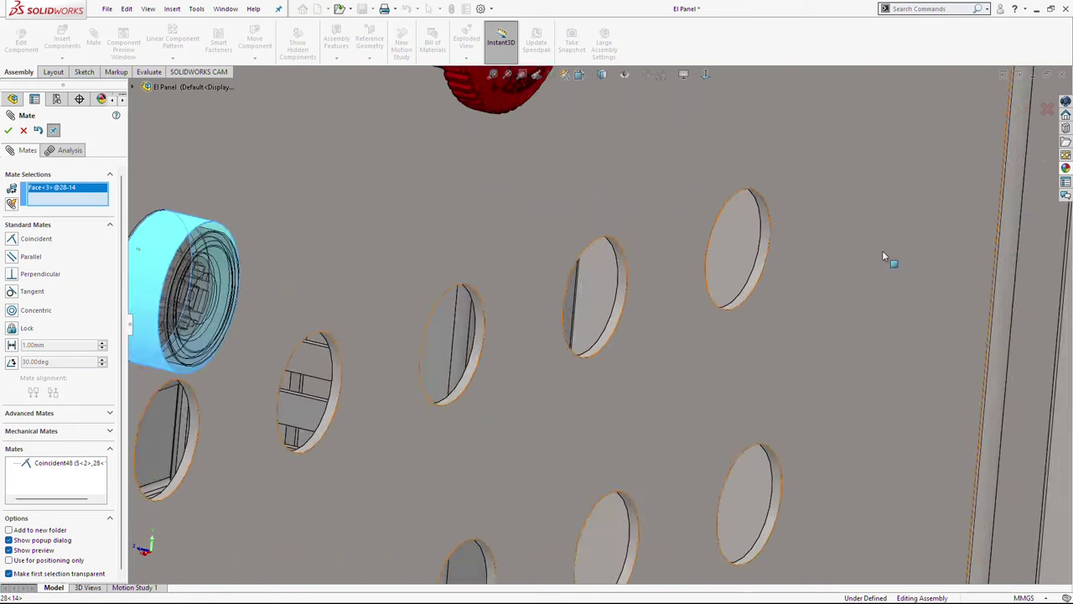
{"action": "left_click", "coordinate": [691, 312]}
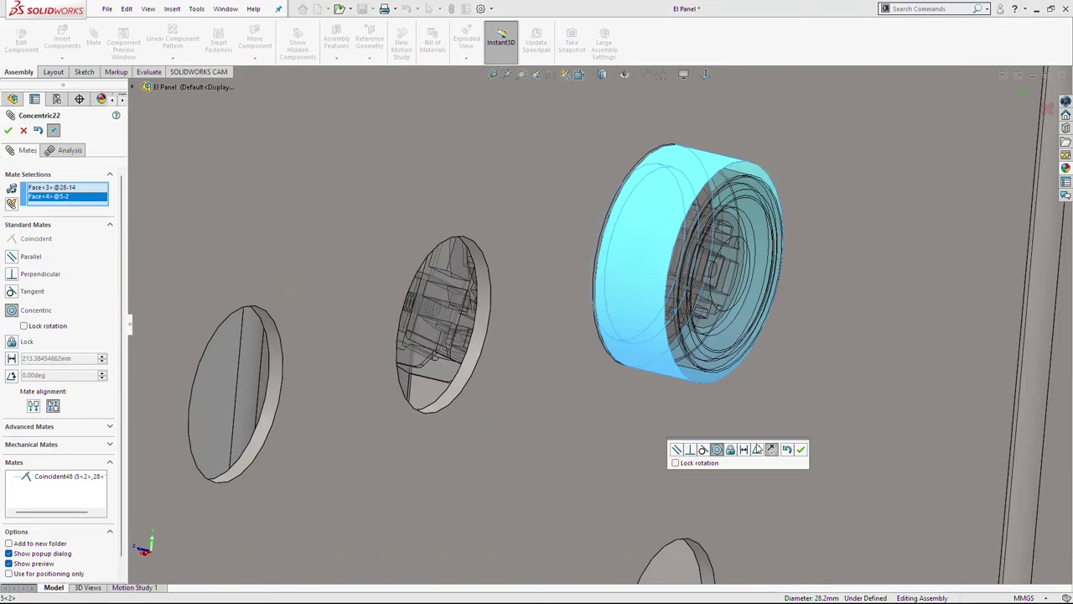
{"action": "left_click", "coordinate": [801, 450]}
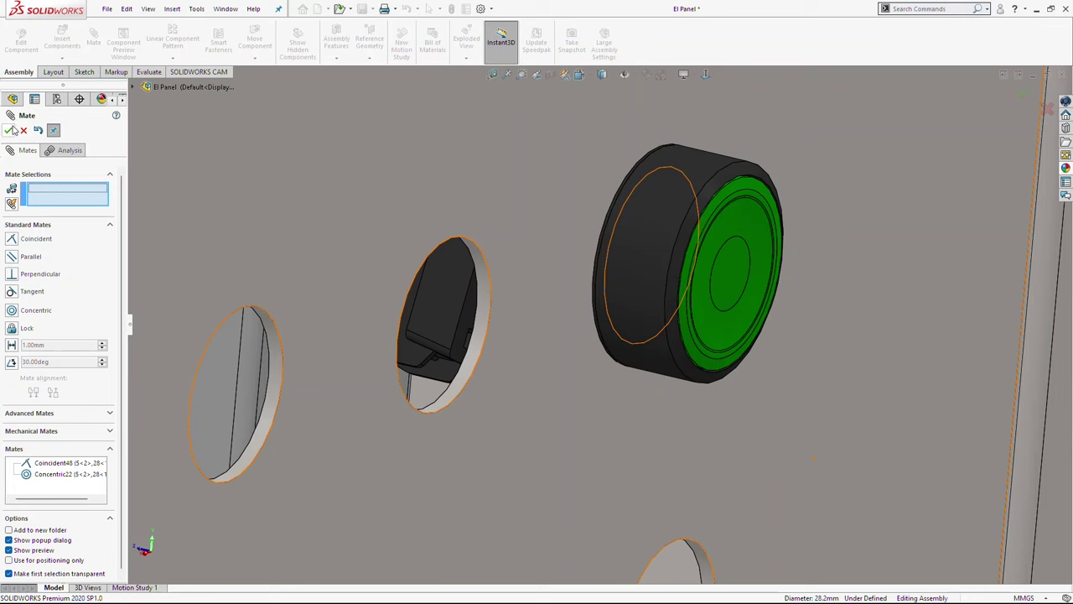
{"action": "left_click", "coordinate": [10, 130]}
- Swing the inner door partly open on its hinges, out of the cabinet
{"action": "scroll", "coordinate": [733, 298], "scroll_direction": "up", "scroll_amount": 10}
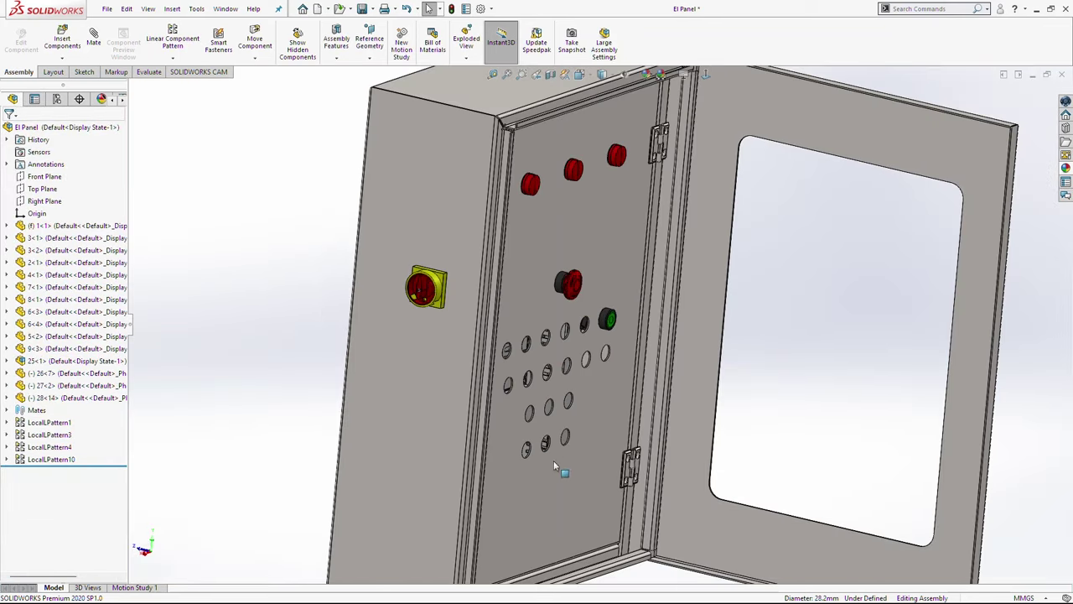
{"action": "scroll", "coordinate": [537, 464], "scroll_direction": "up", "scroll_amount": 3}
{"action": "left_click", "coordinate": [84, 397]}
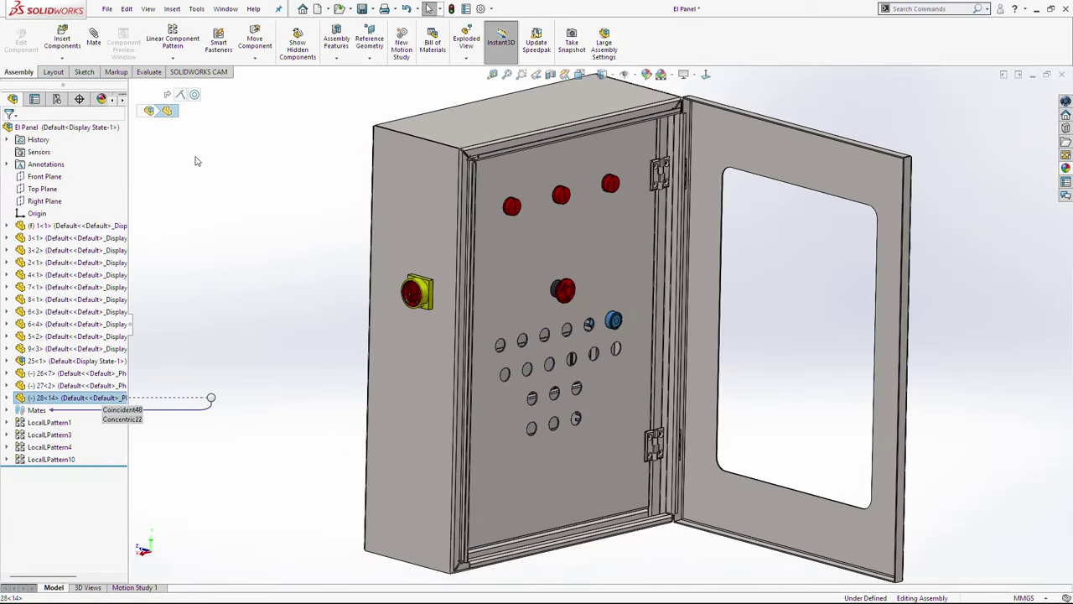
{"action": "left_click_drag", "start_coordinate": [503, 242], "coordinate": [635, 304]}
{"action": "left_click", "coordinate": [745, 321]}
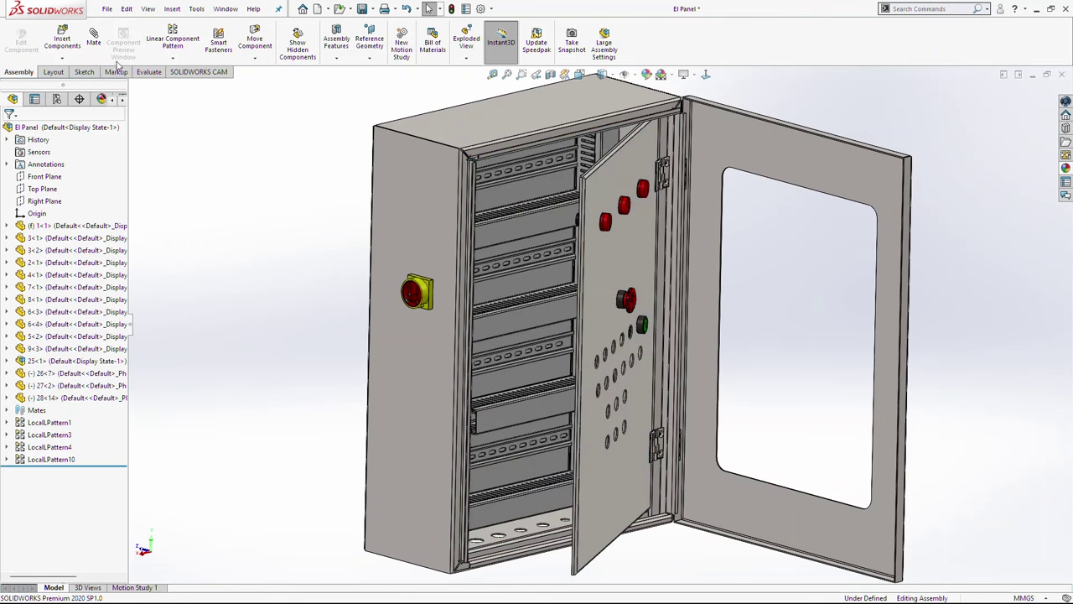
- Pattern the green push-button part 28 linearly along the inner door's top edge with 50 mm spacing and 6 instances
{"action": "left_click", "coordinate": [80, 397]}
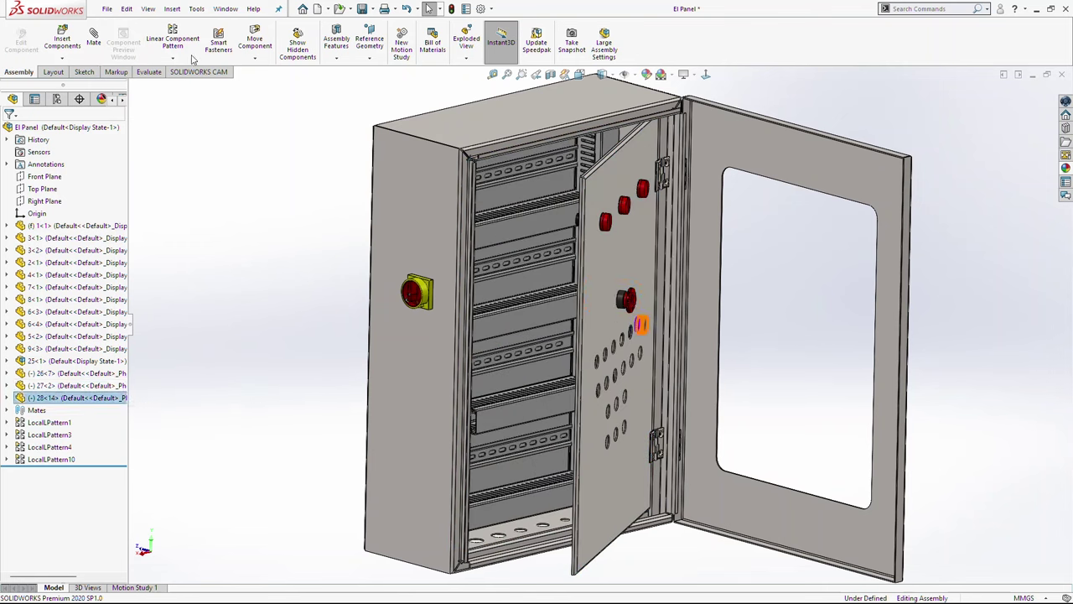
{"action": "scroll", "coordinate": [641, 151], "scroll_direction": "down", "scroll_amount": 5}
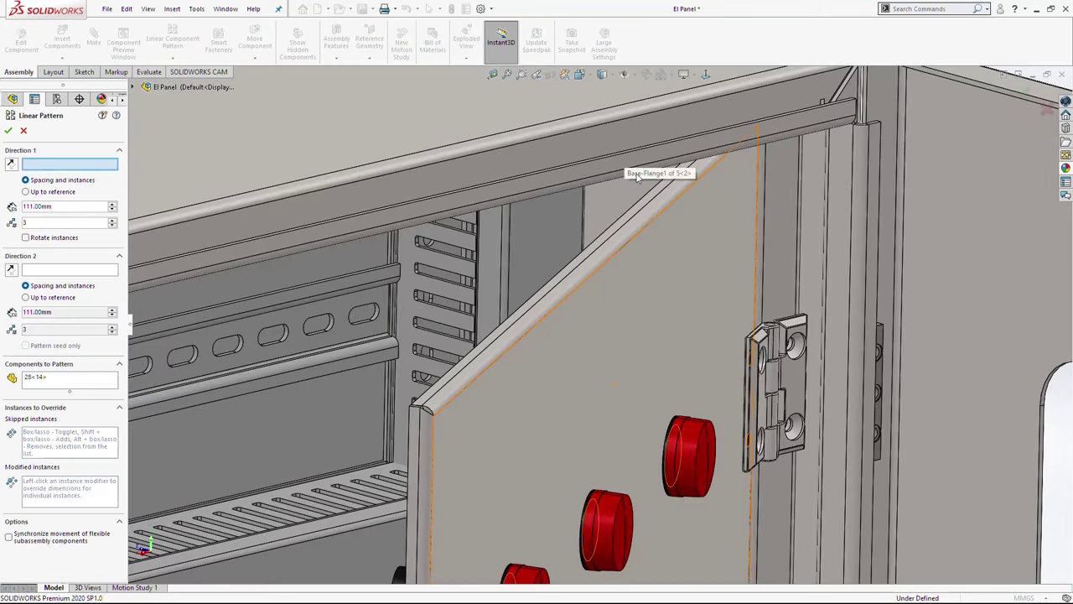
{"action": "left_click", "coordinate": [650, 210]}
{"action": "scroll", "coordinate": [658, 537], "scroll_direction": "up", "scroll_amount": 6}
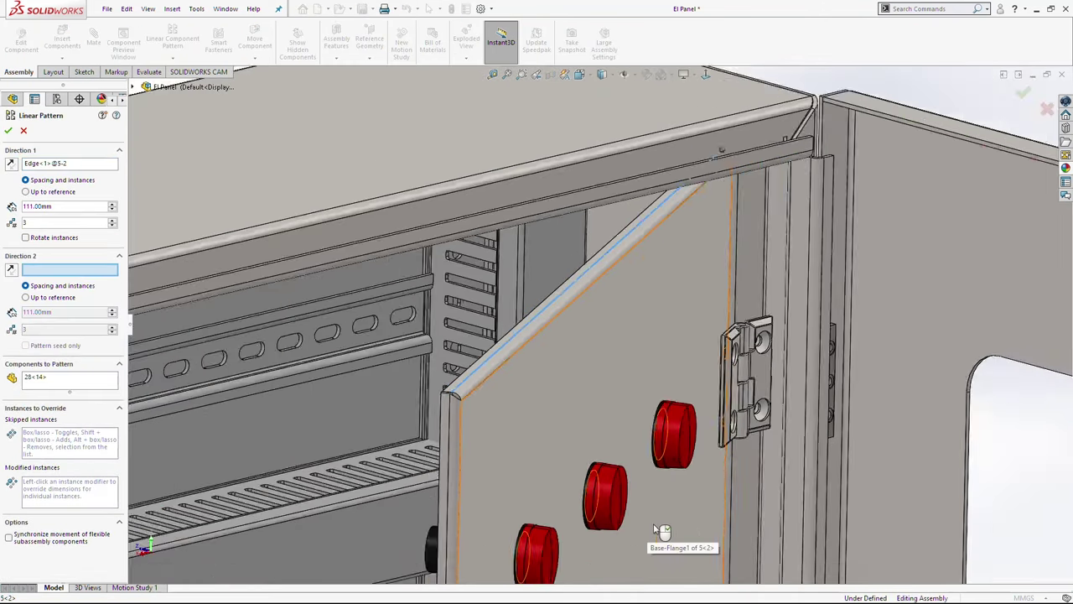
{"action": "scroll", "coordinate": [646, 529], "scroll_direction": "down", "scroll_amount": 3}
{"action": "scroll", "coordinate": [635, 545], "scroll_direction": "up", "scroll_amount": 3}
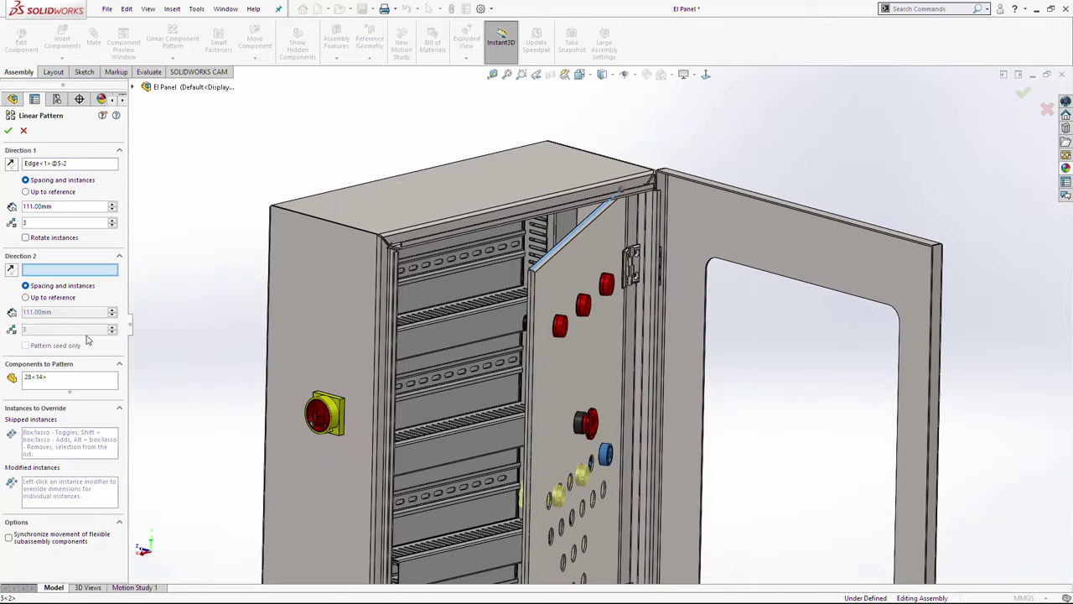
{"action": "double_click", "coordinate": [52, 207]}
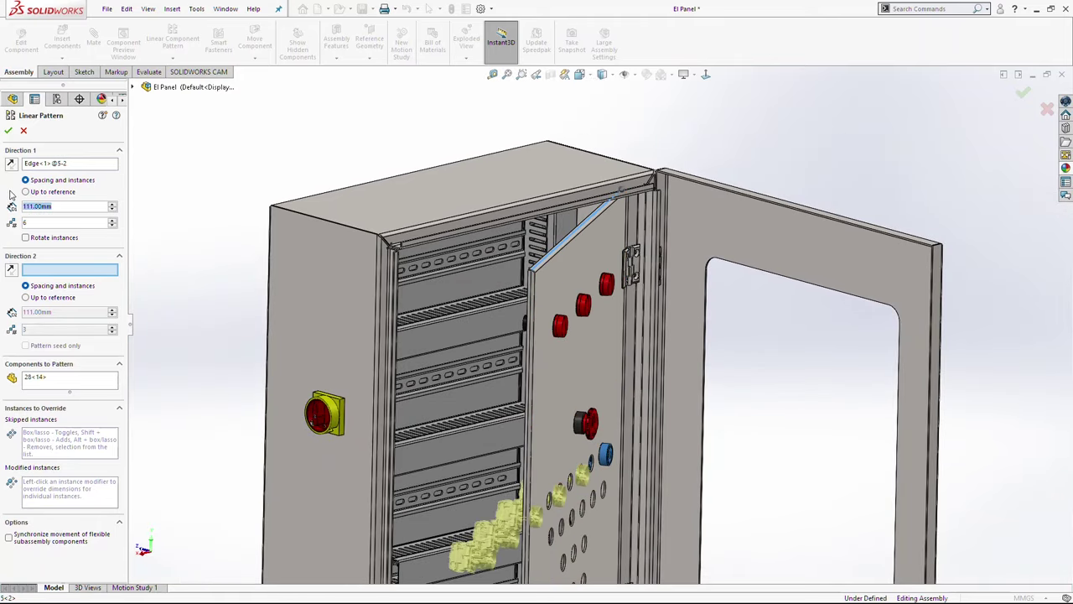
{"action": "key", "text": "Return"}
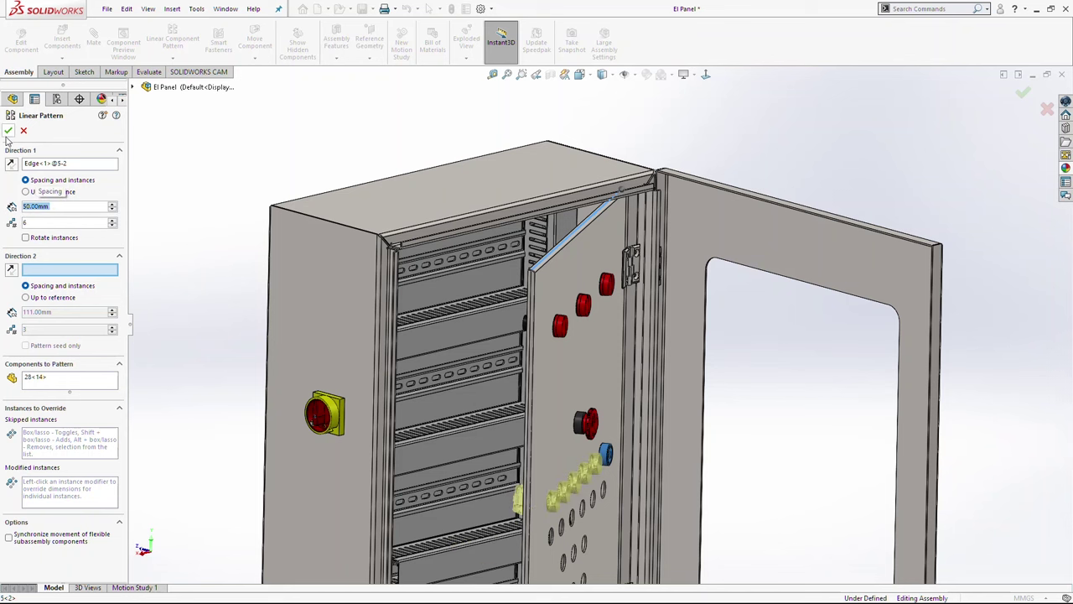
{"action": "left_click", "coordinate": [8, 130]}
- Insert one copy of the red push-button part 29 beside the cabinet
{"action": "key", "text": "f"}
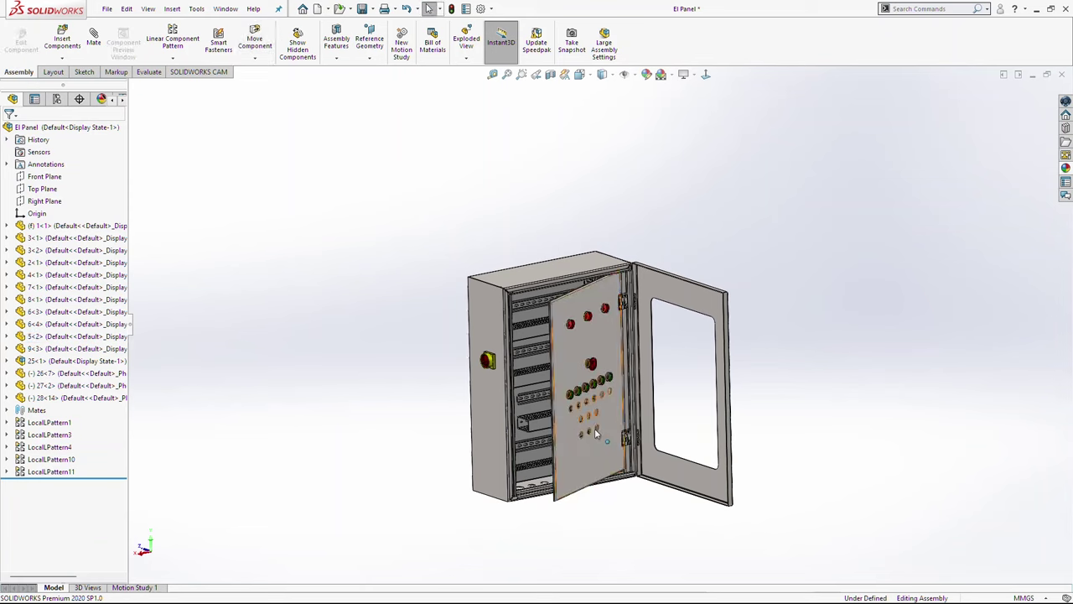
{"action": "scroll", "coordinate": [592, 452], "scroll_direction": "down", "scroll_amount": 3}
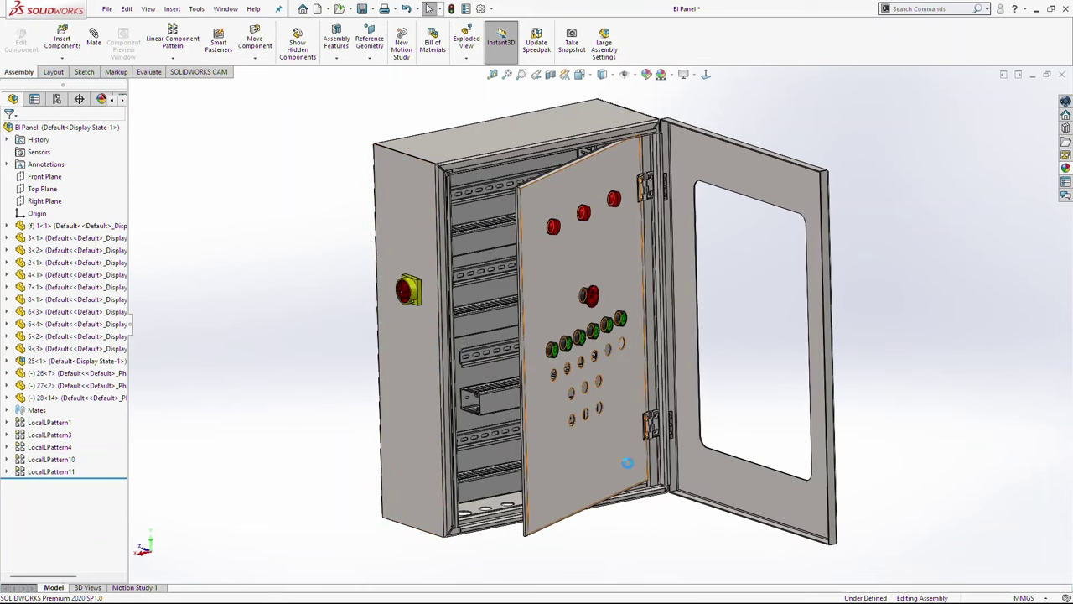
{"action": "left_click", "coordinate": [65, 37]}
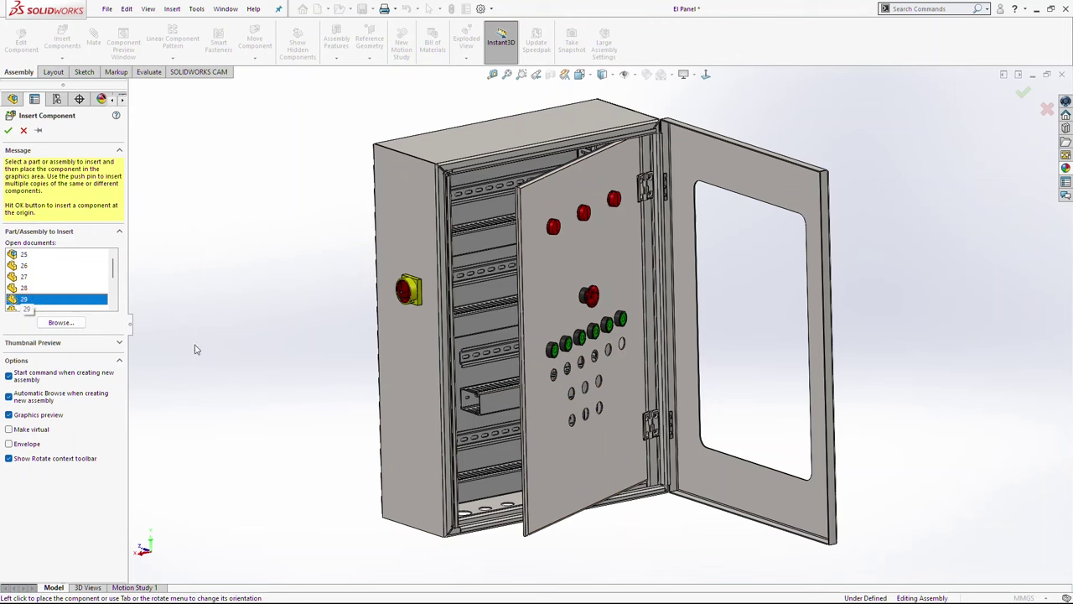
{"action": "left_click", "coordinate": [539, 396]}
- Mate the inner door's front face coincident with part 29's rear collar face, flipping the alignment so the red cap points outward
{"action": "scroll", "coordinate": [539, 396], "scroll_direction": "down", "scroll_amount": 3}
{"action": "left_click", "coordinate": [592, 403]}
{"action": "scroll", "coordinate": [466, 403], "scroll_direction": "up", "scroll_amount": 5}
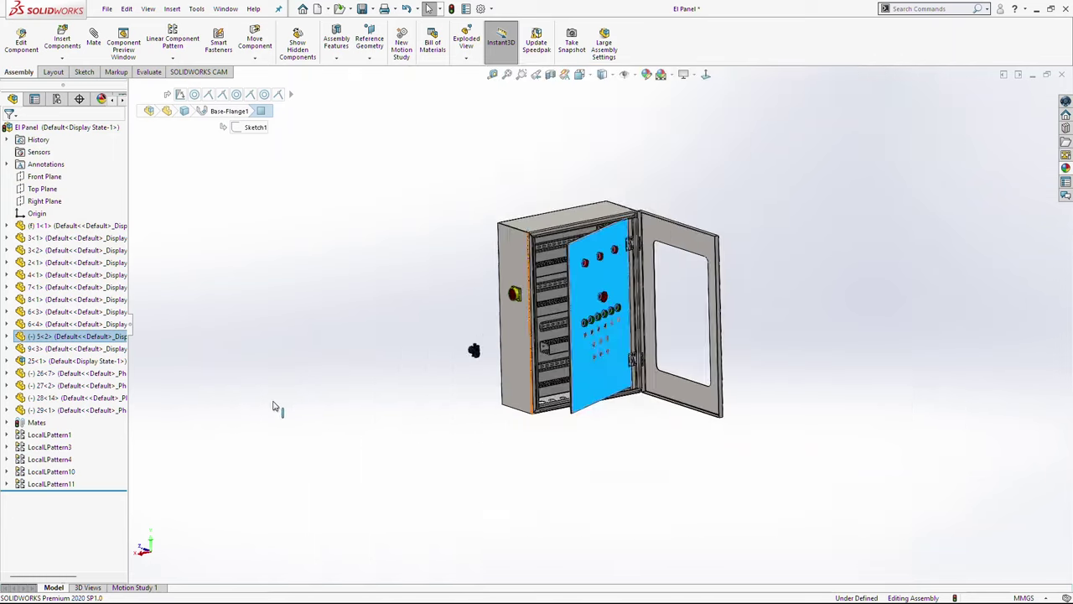
{"action": "scroll", "coordinate": [483, 340], "scroll_direction": "down", "scroll_amount": 12}
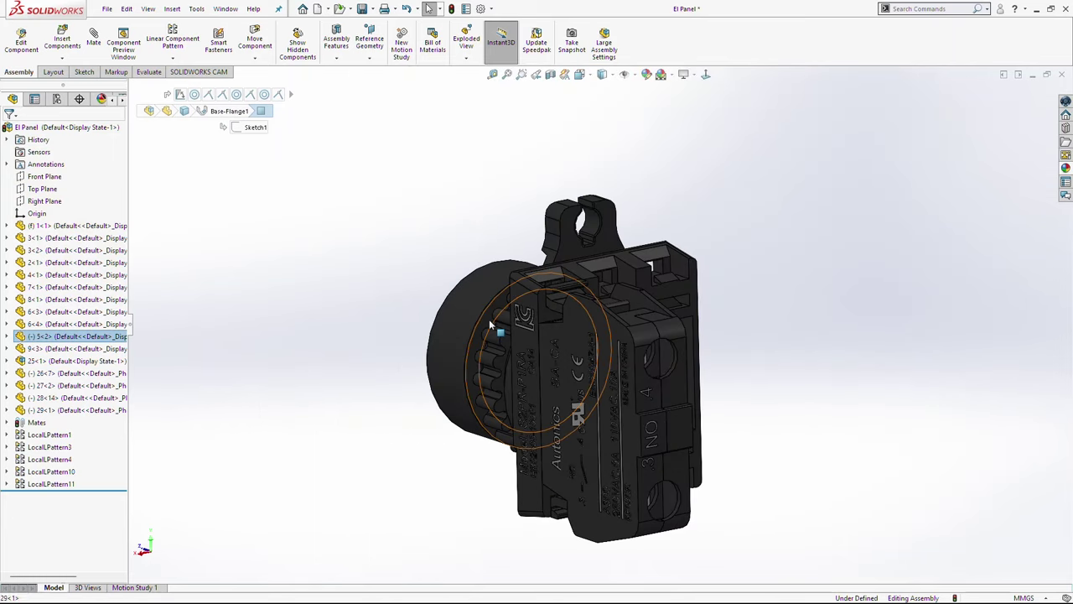
{"action": "left_click", "coordinate": [490, 322], "text": "ctrl"}
{"action": "key", "text": "f"}
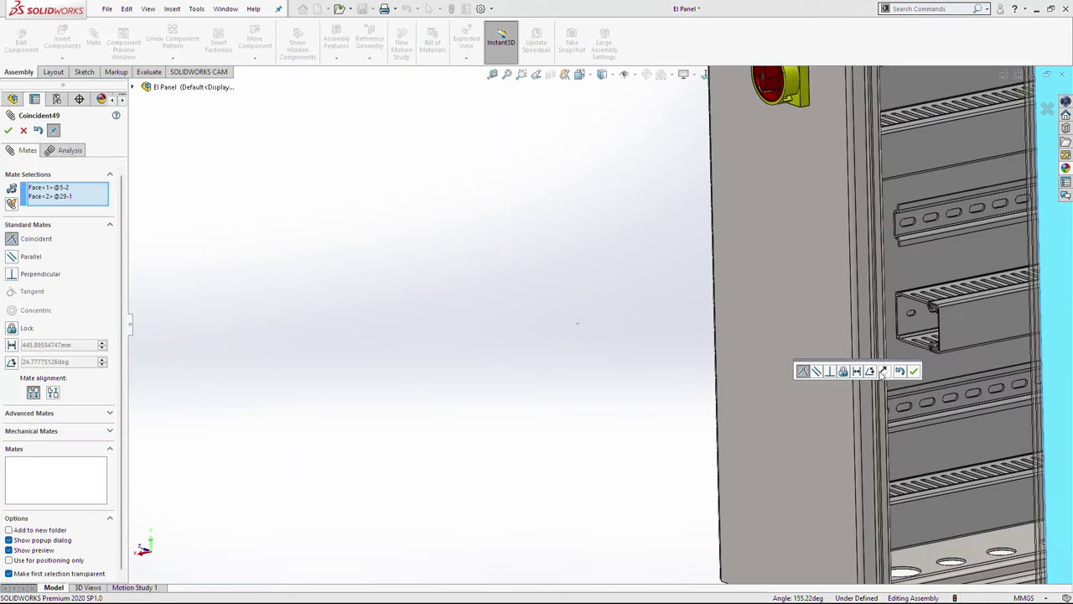
{"action": "left_click", "coordinate": [883, 373]}
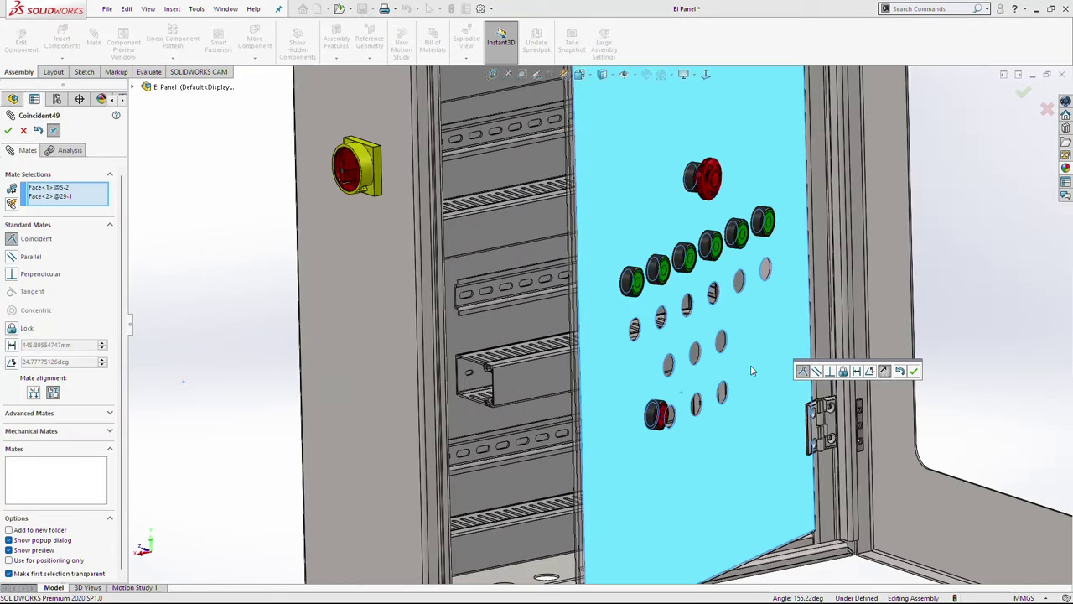
{"action": "left_click", "coordinate": [914, 370]}
- Mate the red push-button's cylindrical collar concentric with the hinge-side hole in the grid's second row
{"action": "scroll", "coordinate": [680, 410], "scroll_direction": "down", "scroll_amount": 4}
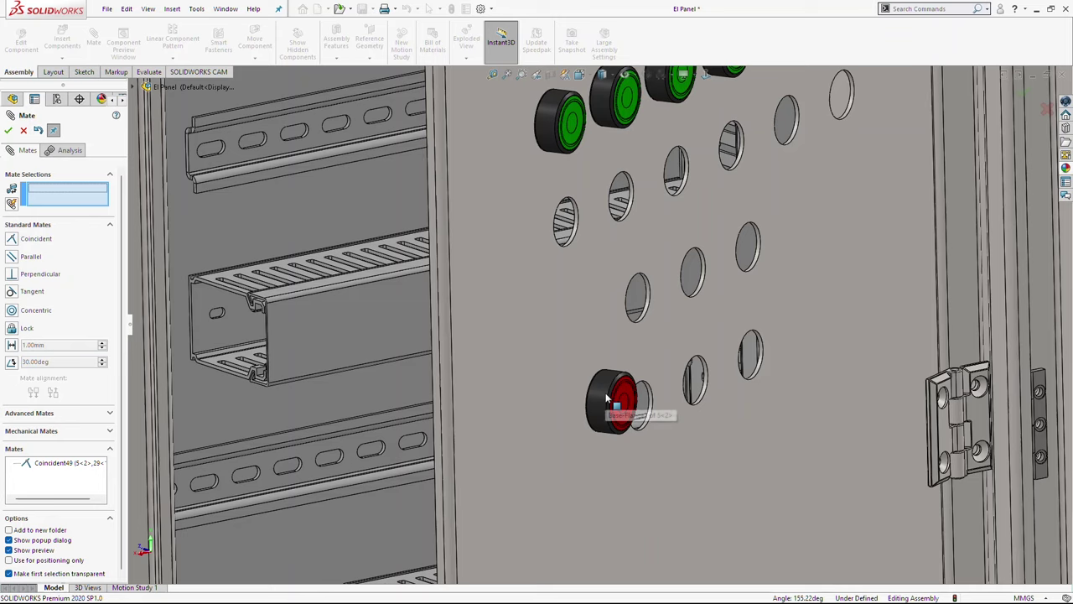
{"action": "left_click", "coordinate": [608, 399]}
{"action": "scroll", "coordinate": [825, 134], "scroll_direction": "down", "scroll_amount": 3}
{"action": "left_click", "coordinate": [798, 141]}
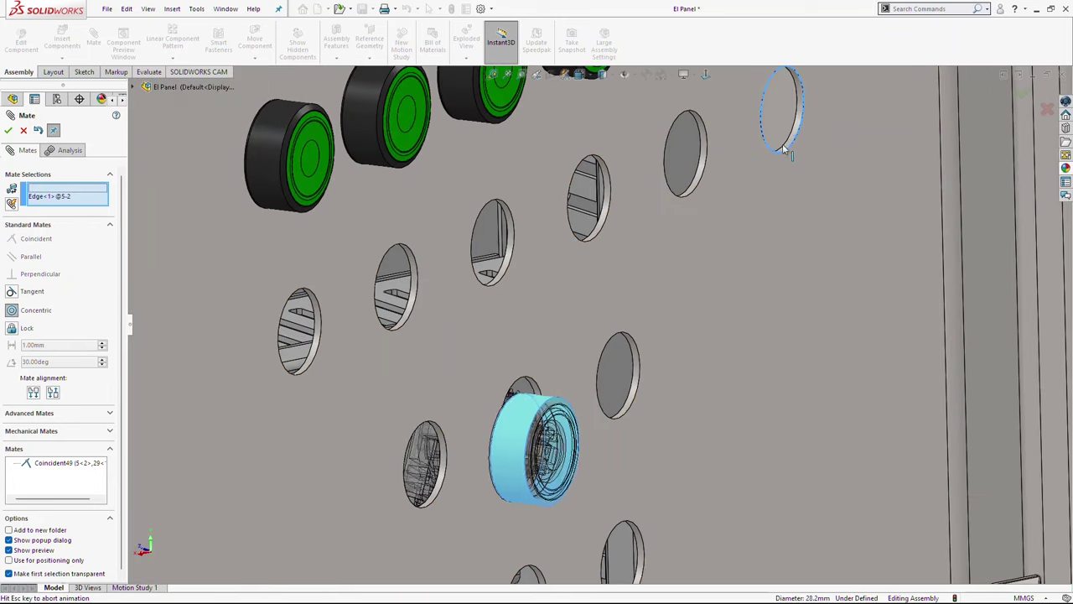
{"action": "left_click", "coordinate": [738, 279]}
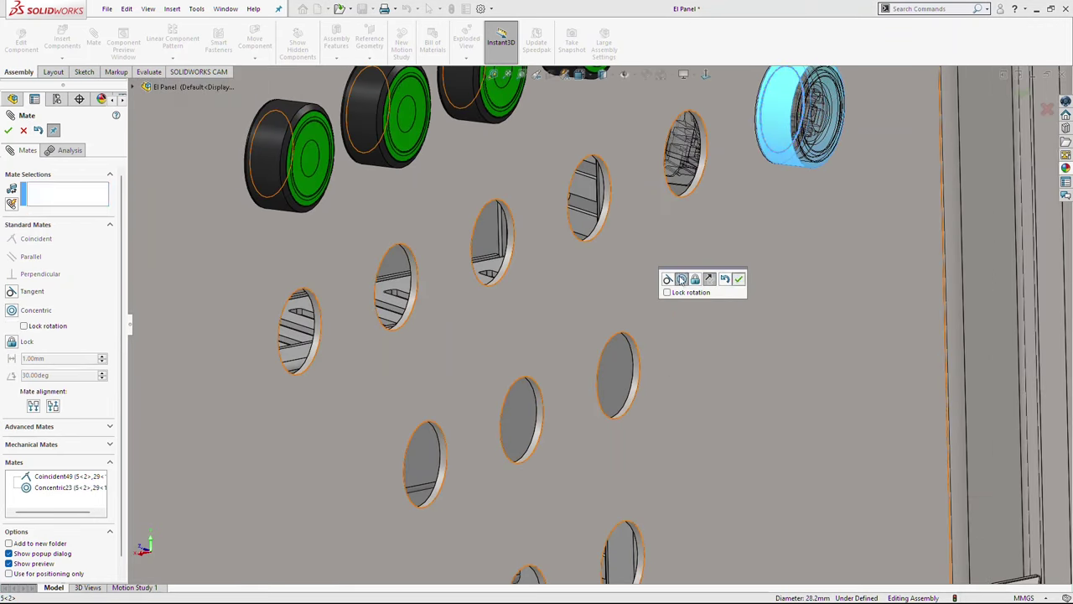
{"action": "left_click", "coordinate": [8, 130]}
- Pattern the red push-button part 29 linearly along the inner door's top edge with 50 mm spacing and 6 instances
{"action": "left_click", "coordinate": [65, 410]}
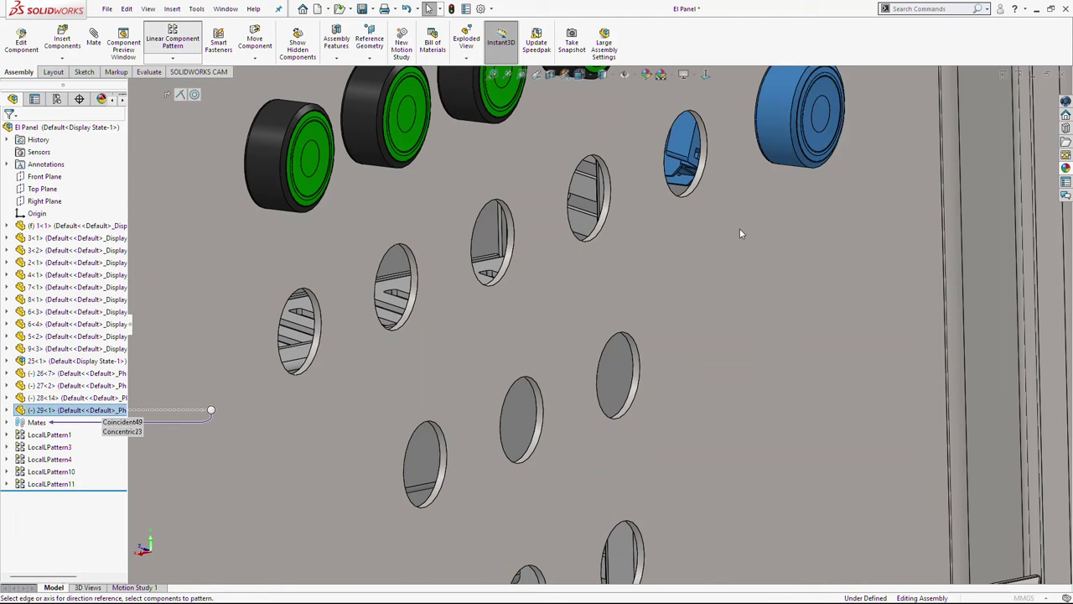
{"action": "scroll", "coordinate": [678, 216], "scroll_direction": "up", "scroll_amount": 9}
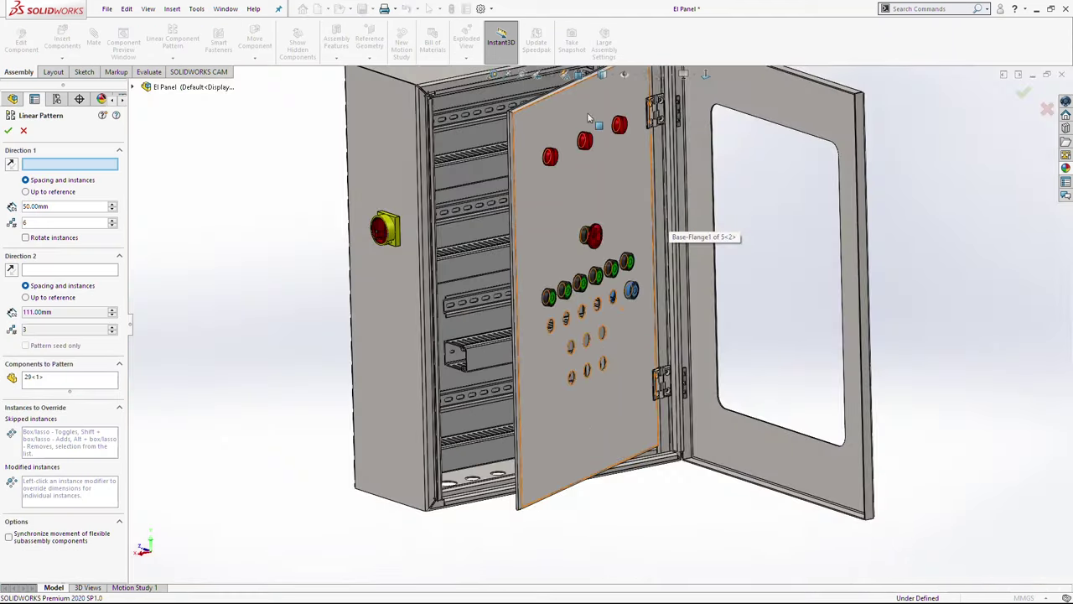
{"action": "left_click", "coordinate": [653, 251]}
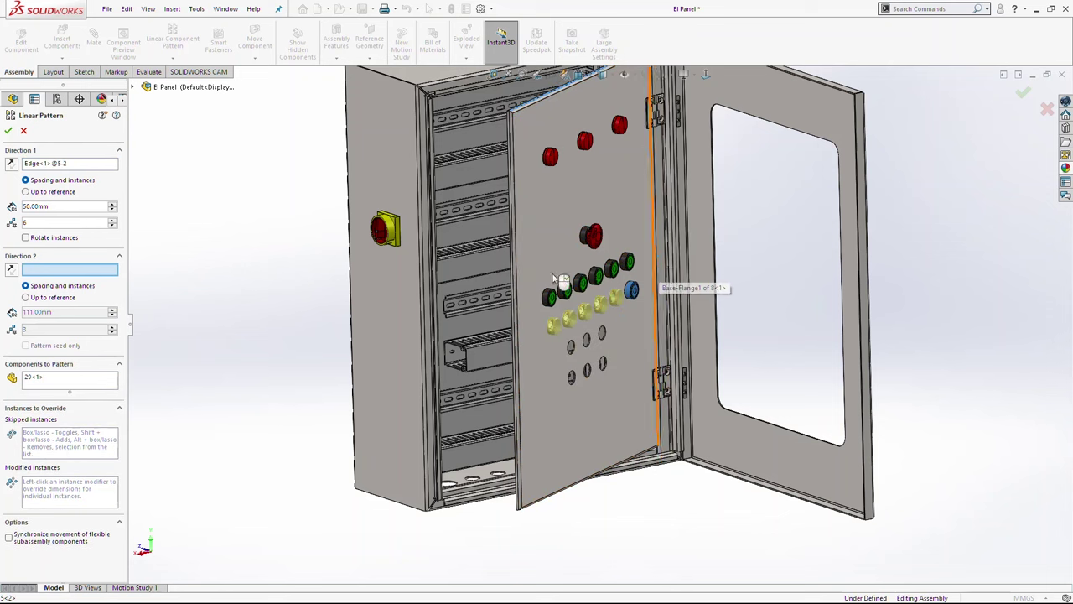
{"action": "key", "text": "Return"}
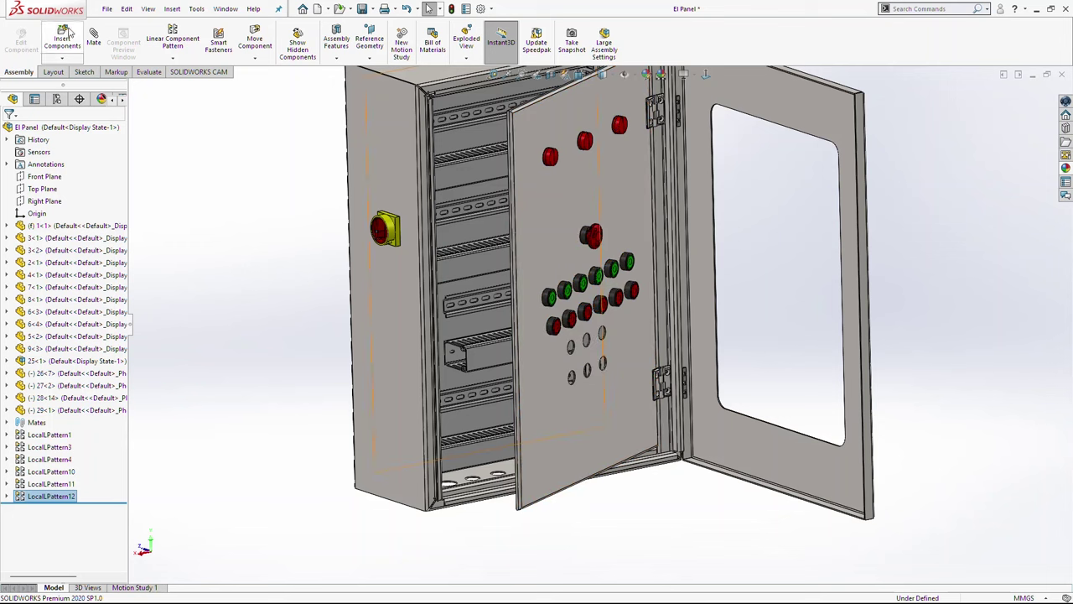
- Insert one copy of the black selector switch part 30 beside the cabinet
{"action": "left_click", "coordinate": [62, 39]}
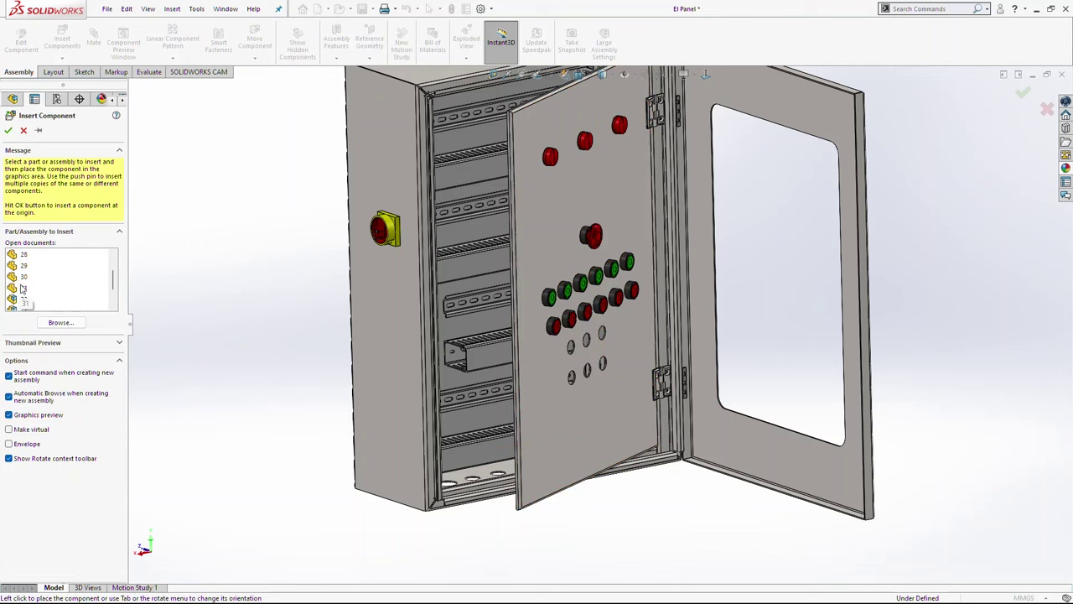
{"action": "left_click", "coordinate": [22, 280]}
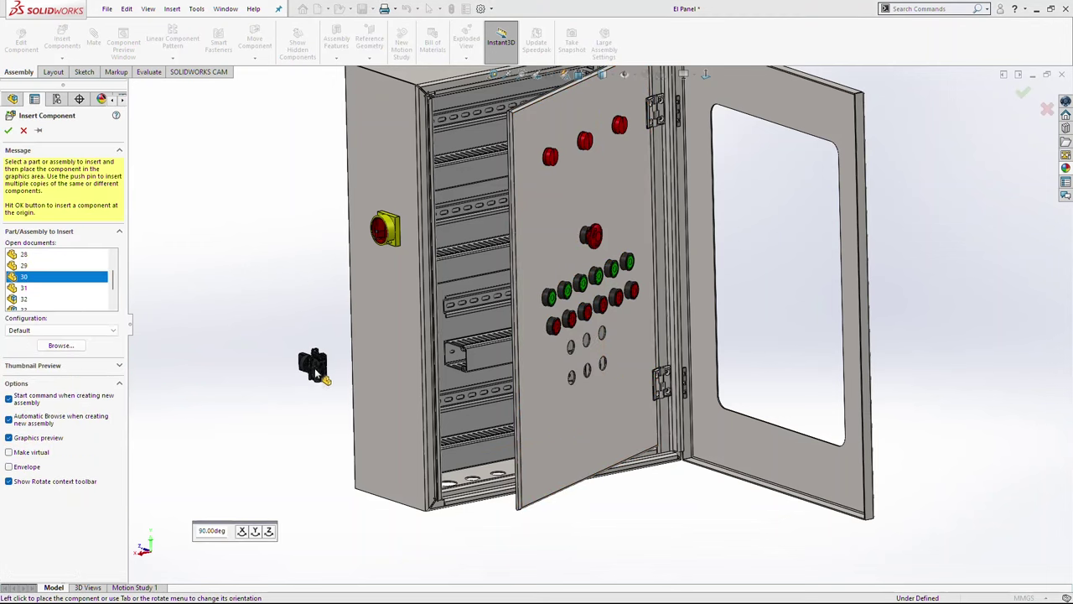
{"action": "left_click", "coordinate": [317, 369]}
- Mate the rear collar face of selector switch part 30 coincident with the inner door's front face
{"action": "scroll", "coordinate": [326, 371], "scroll_direction": "down", "scroll_amount": 10}
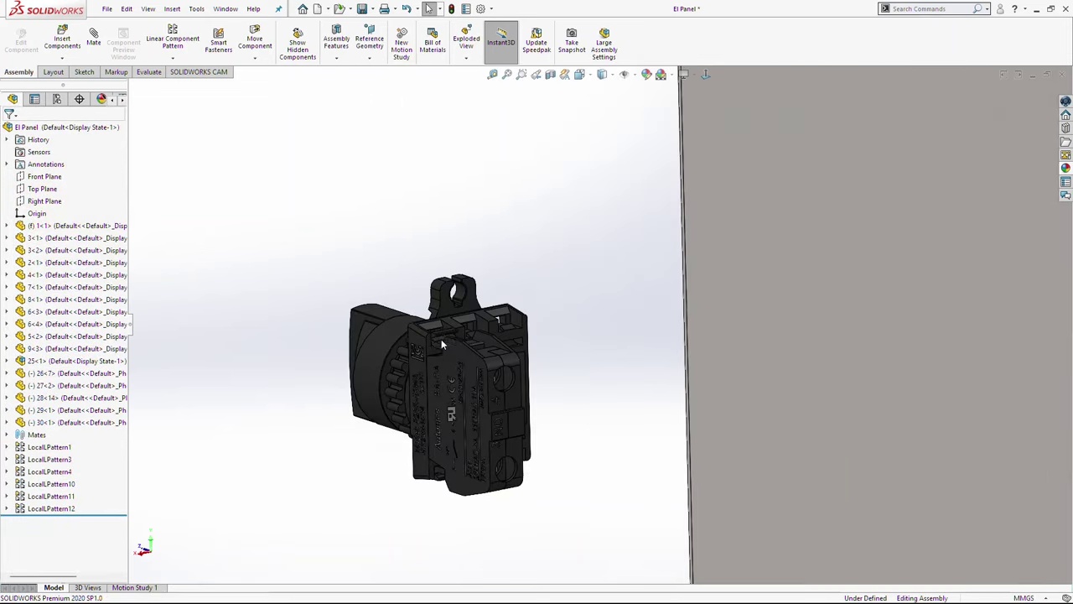
{"action": "scroll", "coordinate": [398, 350], "scroll_direction": "down", "scroll_amount": 3}
{"action": "left_click", "coordinate": [418, 357]}
{"action": "scroll", "coordinate": [418, 357], "scroll_direction": "up", "scroll_amount": 10}
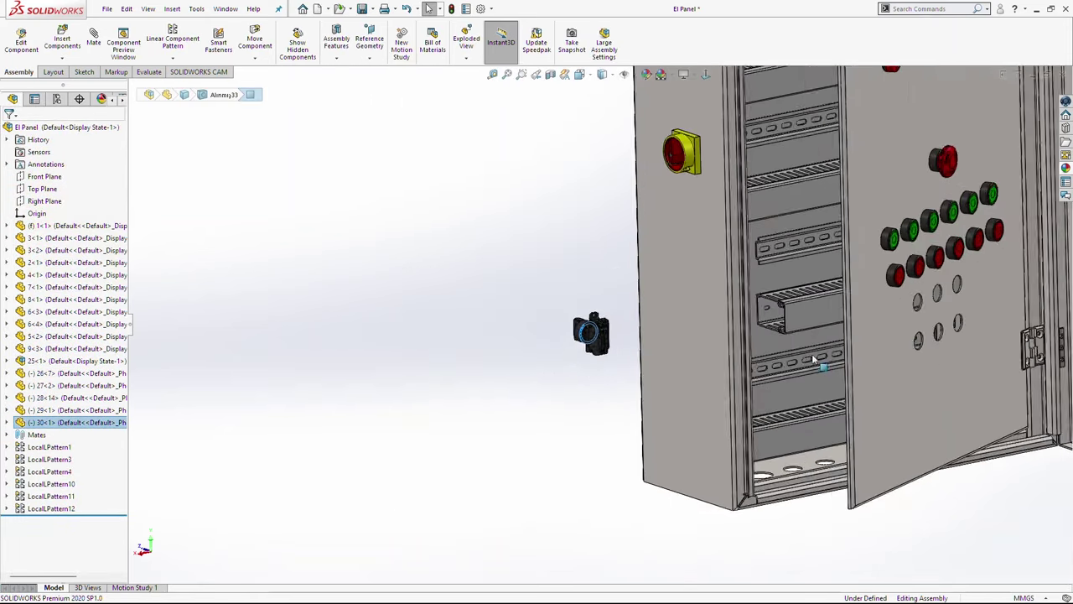
{"action": "left_click", "coordinate": [844, 328]}
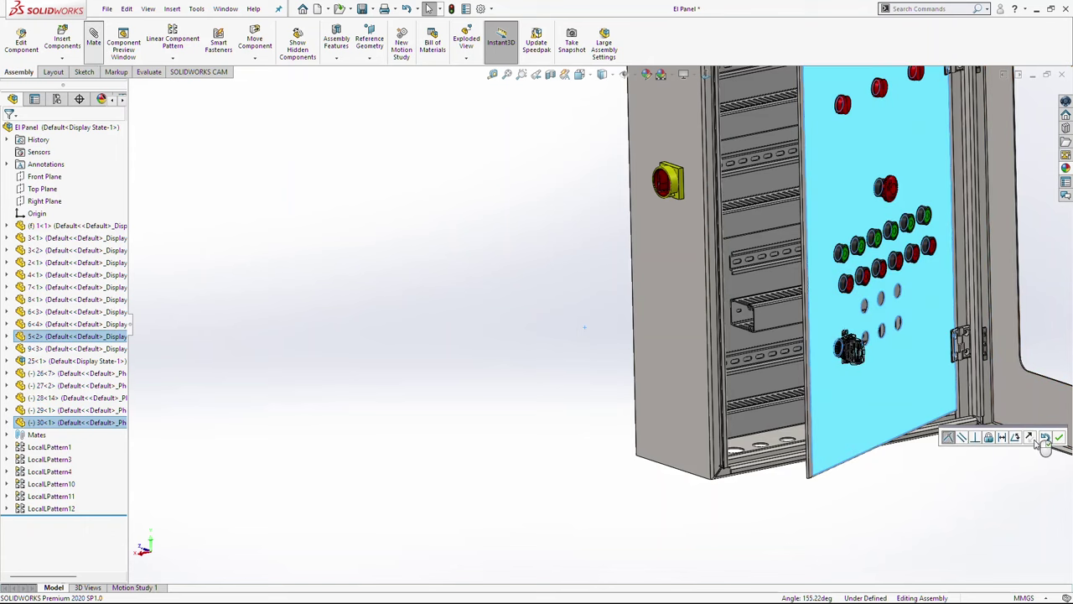
{"action": "left_click", "coordinate": [1059, 437]}
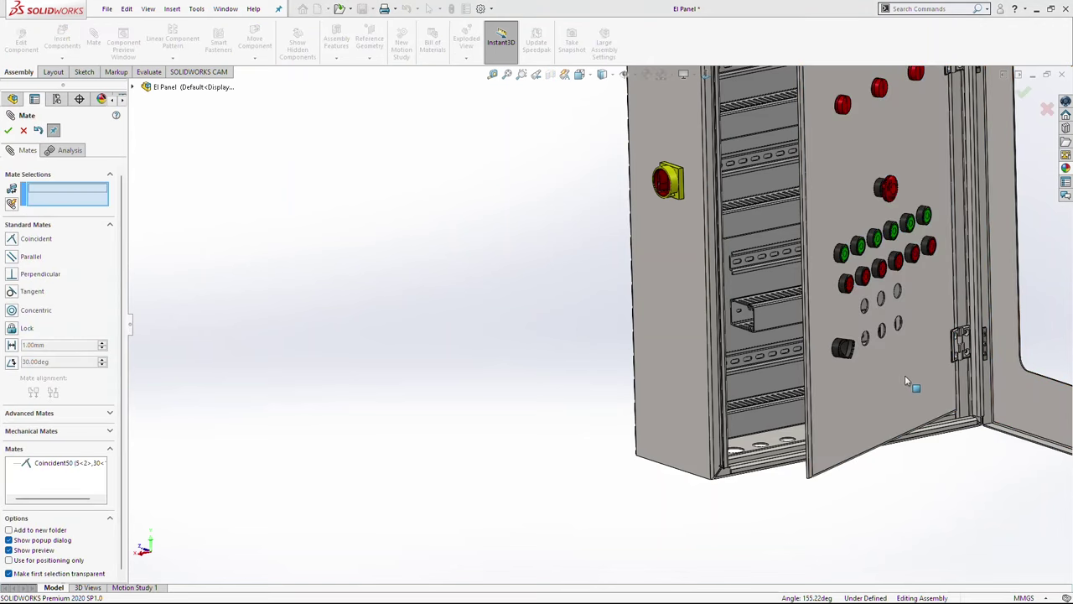
- Mate the selector switch's cylindrical collar concentric with the hinge-side hole in the grid's third row and turn its knob upright
{"action": "scroll", "coordinate": [855, 352], "scroll_direction": "down", "scroll_amount": 6}
{"action": "mouse_move", "coordinate": [579, 348]}
{"action": "left_mouse_down"}
{"action": "mouse_move", "coordinate": [591, 348]}
{"action": "mouse_move", "coordinate": [567, 343]}
{"action": "left_mouse_up"}
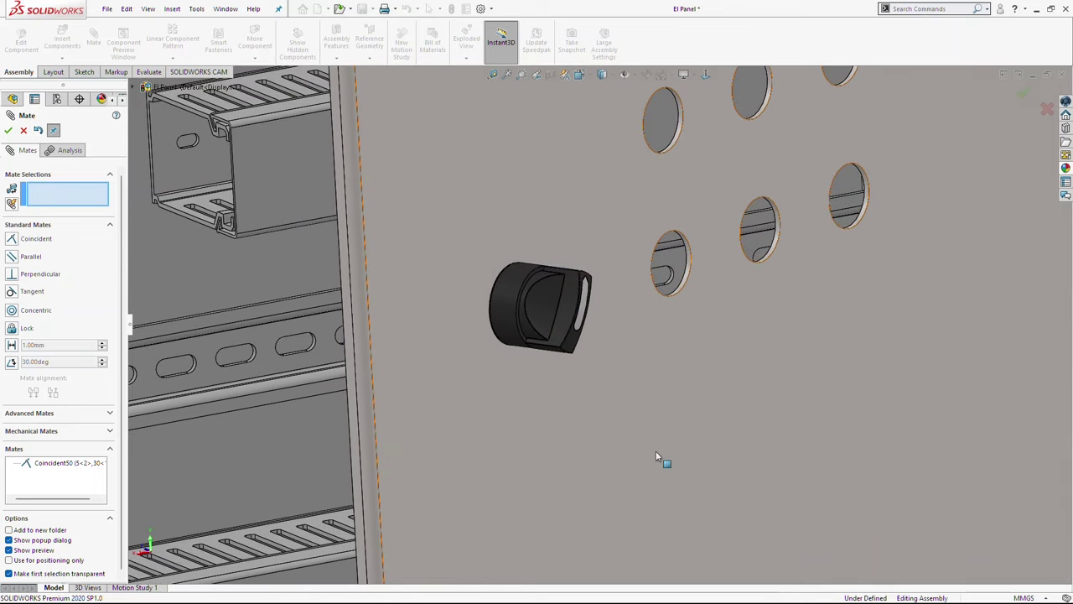
{"action": "left_click", "coordinate": [507, 309]}
{"action": "scroll", "coordinate": [805, 177], "scroll_direction": "up", "scroll_amount": 3}
{"action": "scroll", "coordinate": [635, 232], "scroll_direction": "down", "scroll_amount": 3}
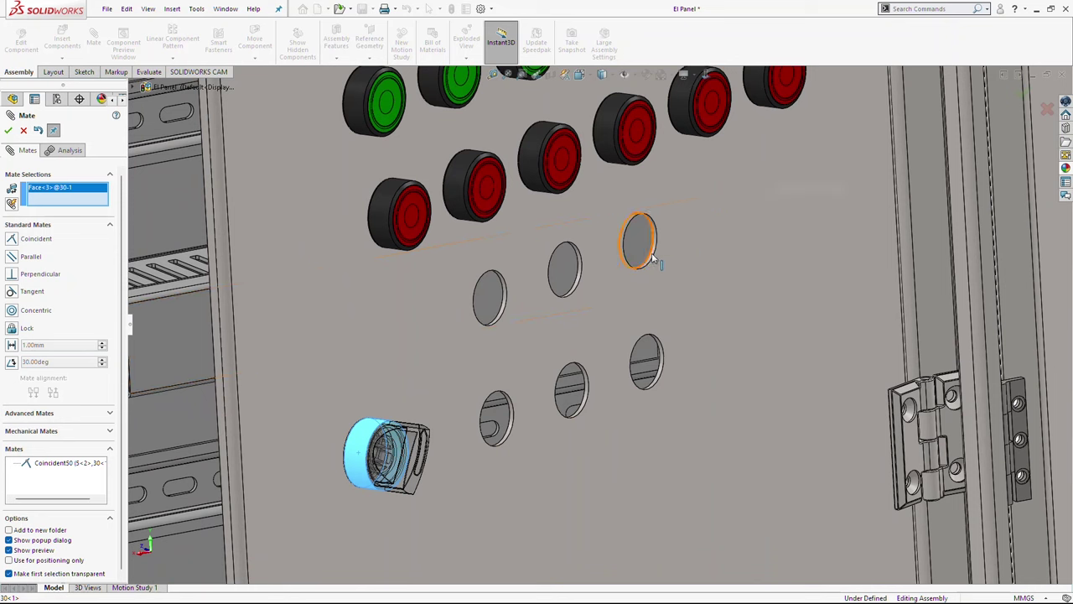
{"action": "left_click", "coordinate": [653, 260]}
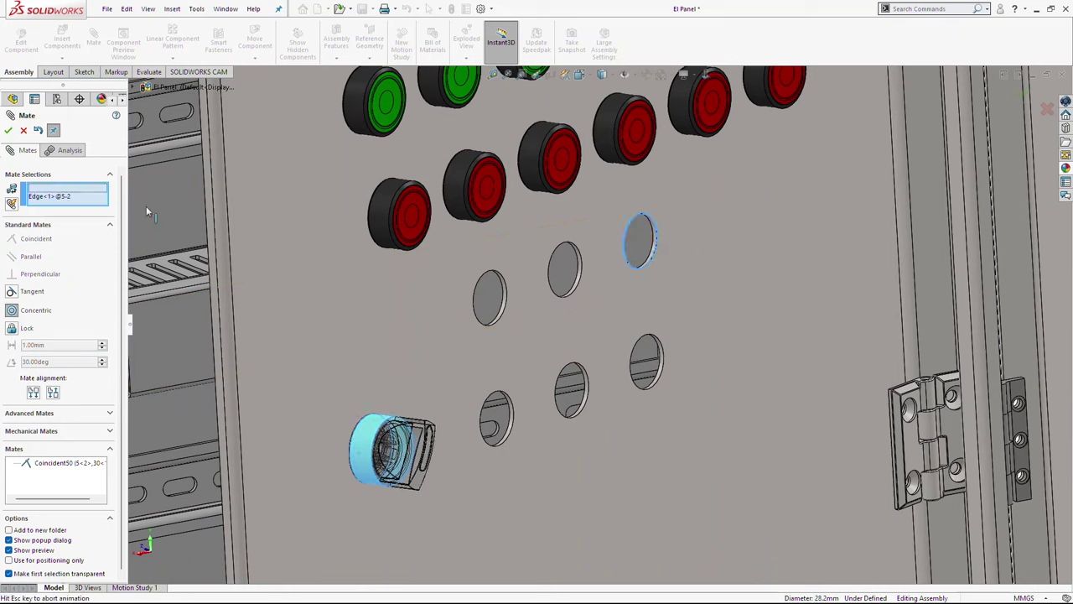
{"action": "left_click", "coordinate": [8, 130]}
{"action": "left_click", "coordinate": [8, 131]}
{"action": "left_click_drag", "start_coordinate": [677, 277], "coordinate": [692, 299]}
{"action": "middle_click_drag", "start_coordinate": [690, 300], "coordinate": [621, 285]}
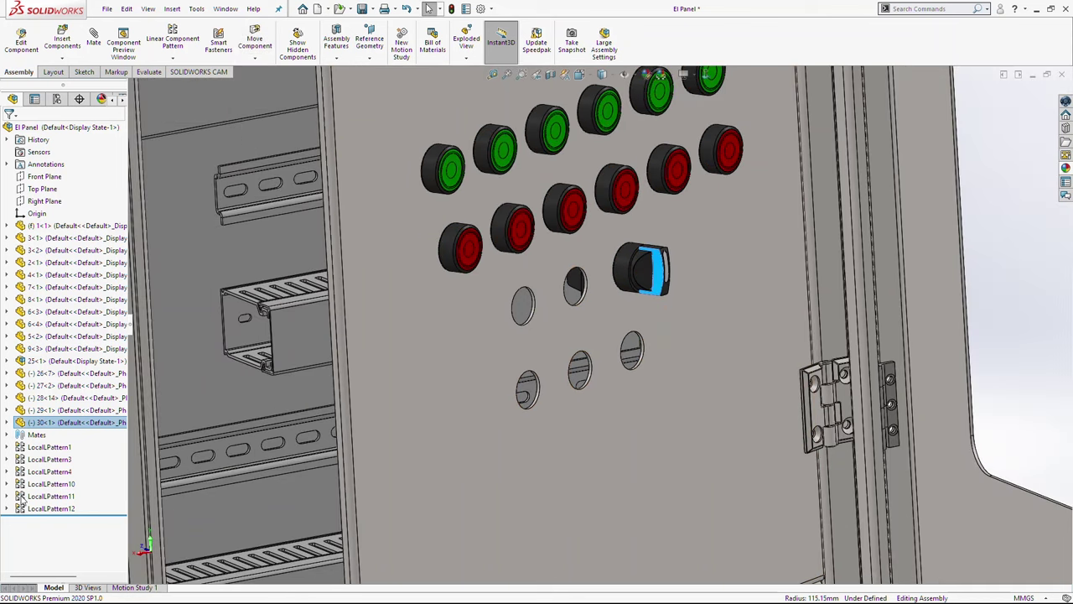
- Pattern the selector switch part 30 linearly along the inner door's top edge with 50 mm spacing and 3 instances
{"action": "left_click", "coordinate": [66, 425]}
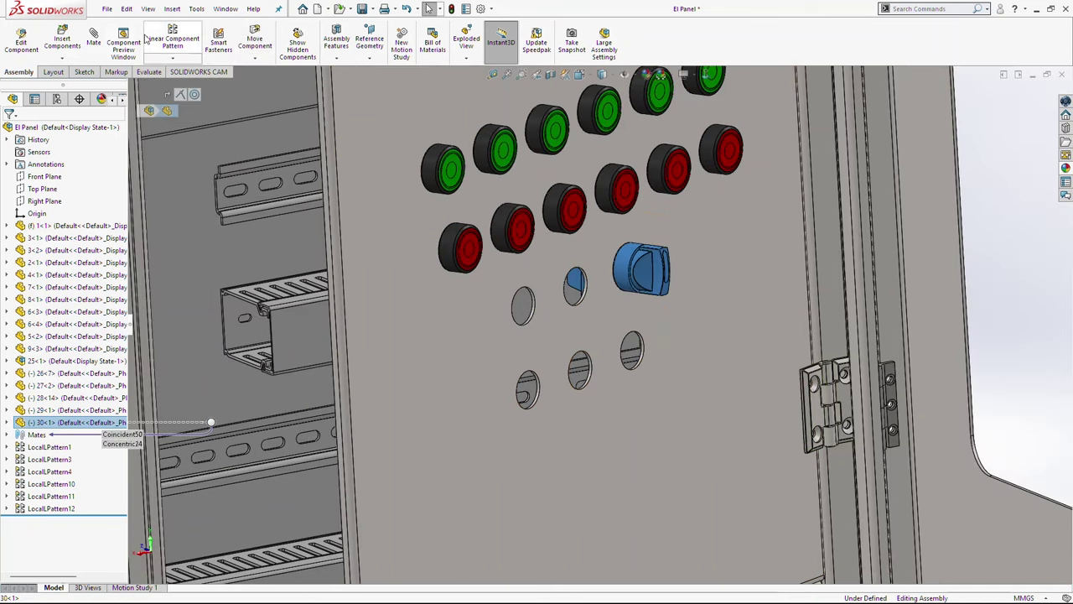
{"action": "left_click", "coordinate": [172, 40]}
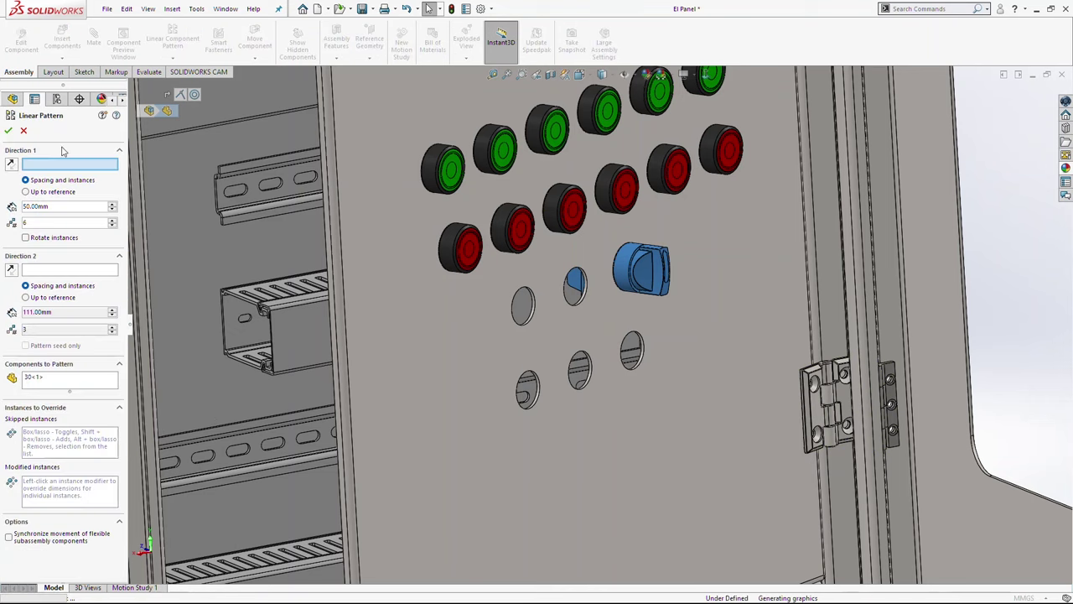
{"action": "key", "text": "f"}
{"action": "left_click", "coordinate": [605, 207]}
{"action": "scroll", "coordinate": [624, 419], "scroll_direction": "down", "scroll_amount": 4}
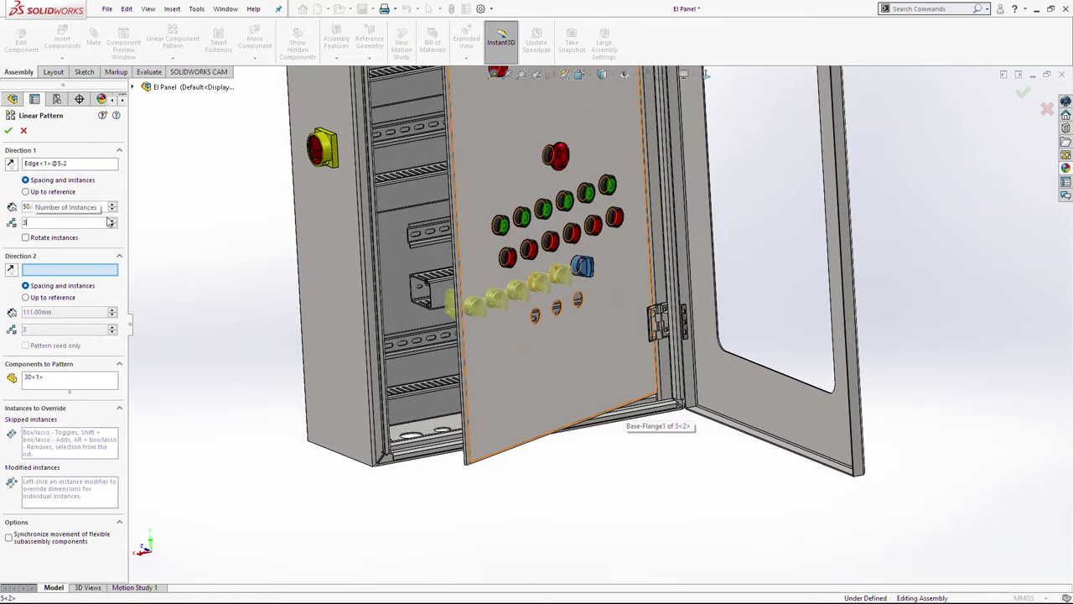
{"action": "left_click", "coordinate": [10, 132]}
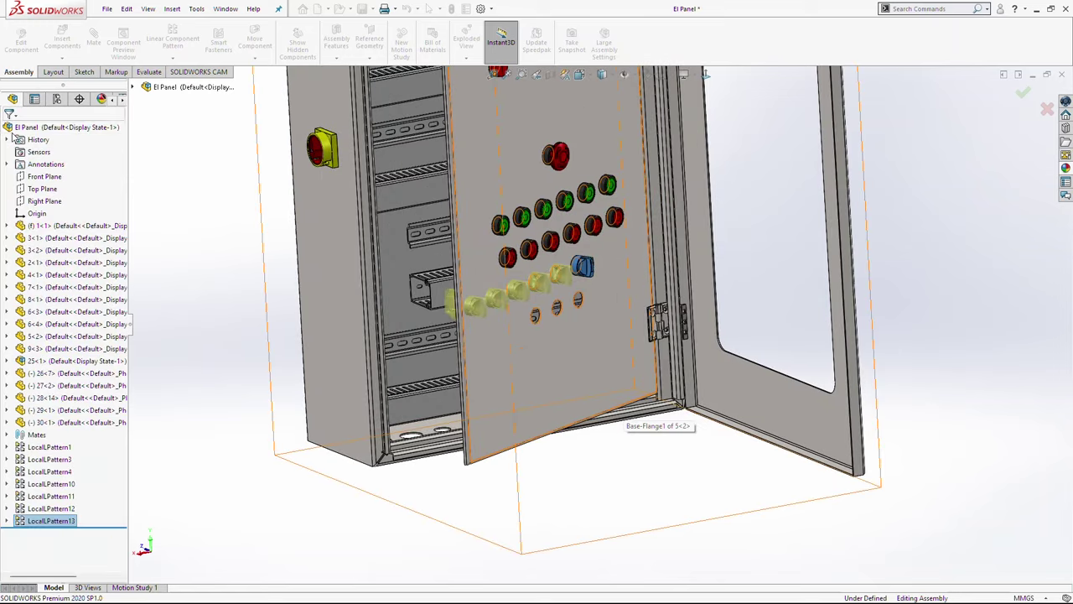
{"action": "scroll", "coordinate": [561, 363], "scroll_direction": "up", "scroll_amount": 4}
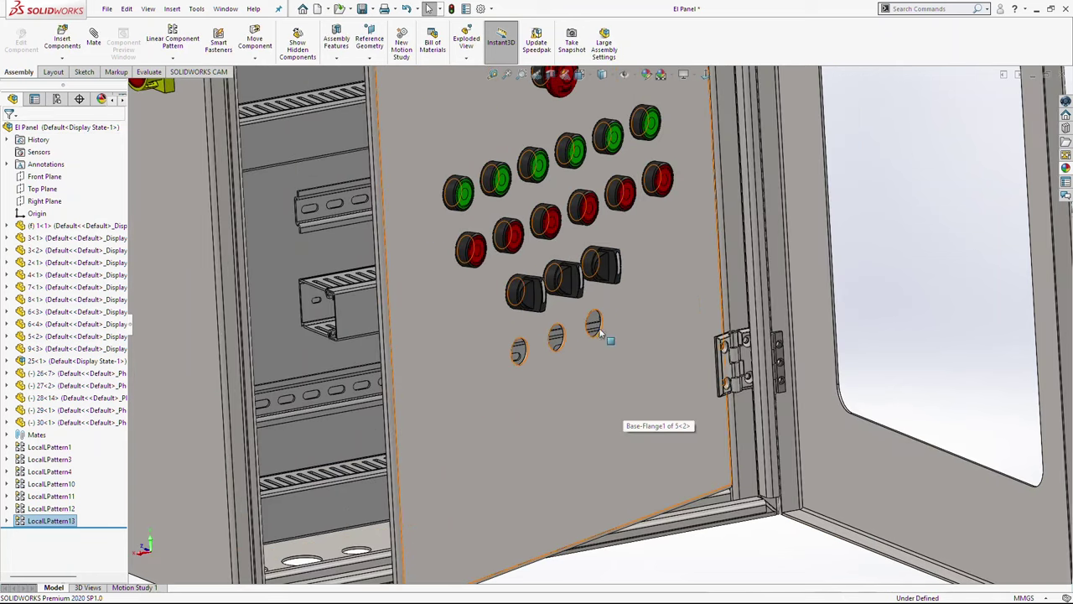
- Insert one copy of the green indicator lamp part 31 beside the cabinet
{"action": "left_click", "coordinate": [72, 42]}
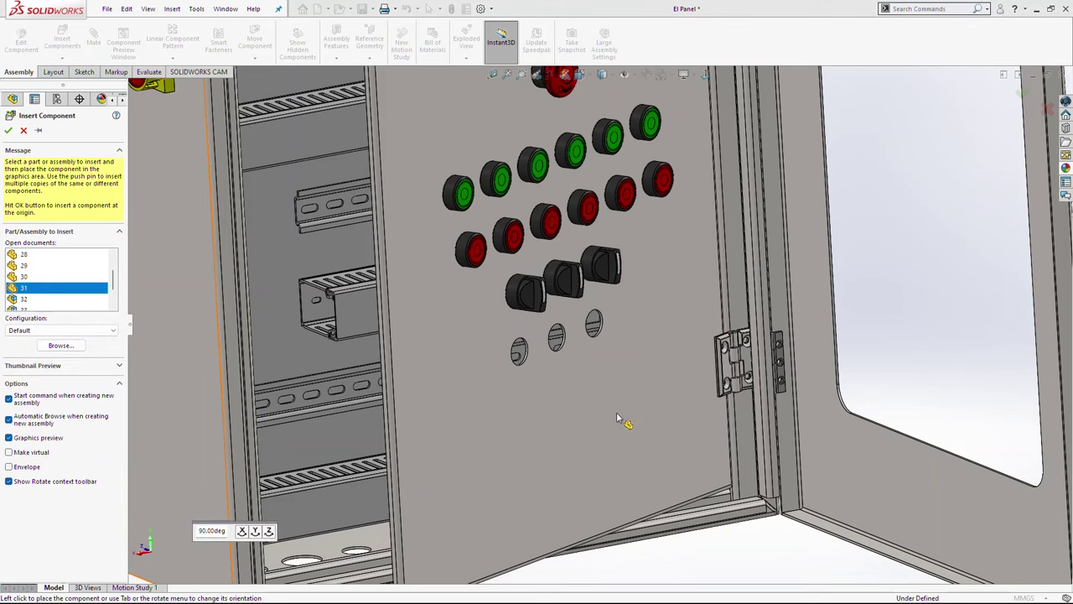
{"action": "scroll", "coordinate": [590, 413], "scroll_direction": "down", "scroll_amount": 3}
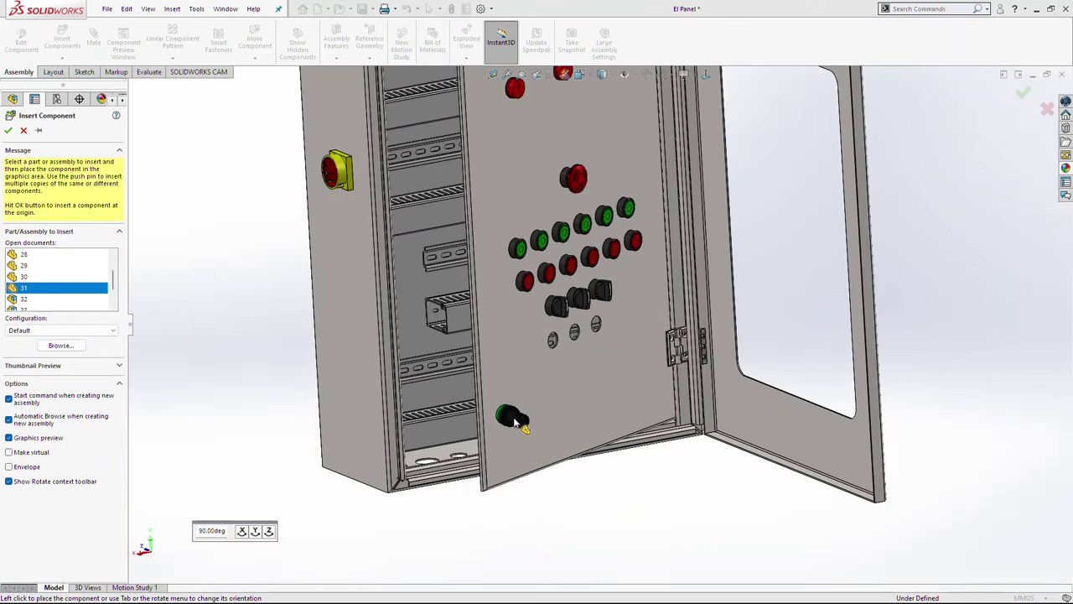
{"action": "left_click", "coordinate": [285, 416]}
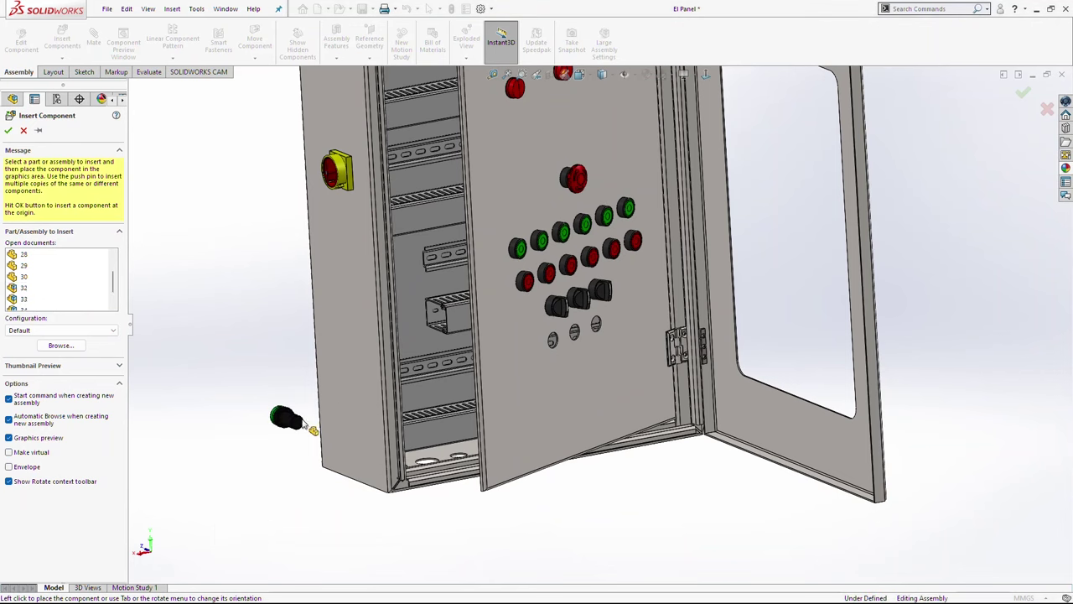
- Mate the inner door's front face coincident with part 31's rear collar face, flipping the alignment so the green cap points outward
{"action": "scroll", "coordinate": [375, 417], "scroll_direction": "down", "scroll_amount": 10}
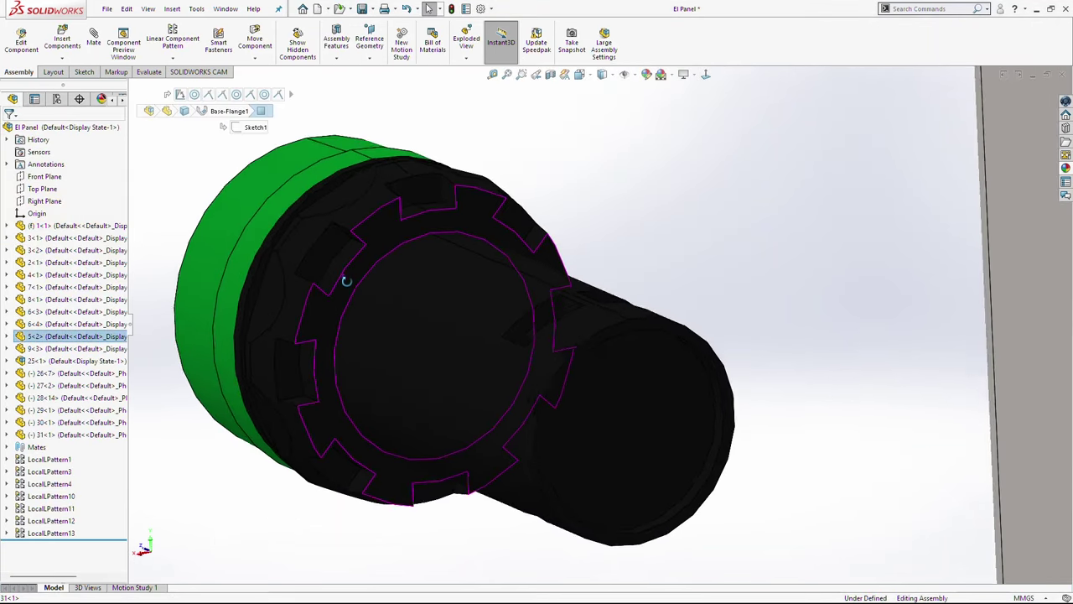
{"action": "middle_click_drag", "start_coordinate": [345, 281], "coordinate": [352, 213]}
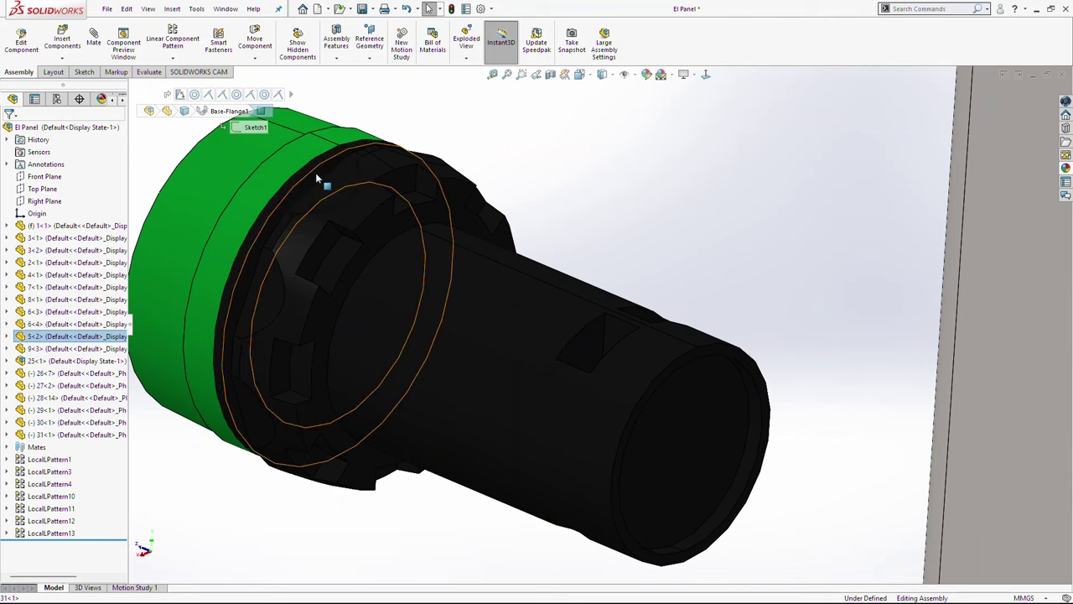
{"action": "left_click", "coordinate": [310, 185]}
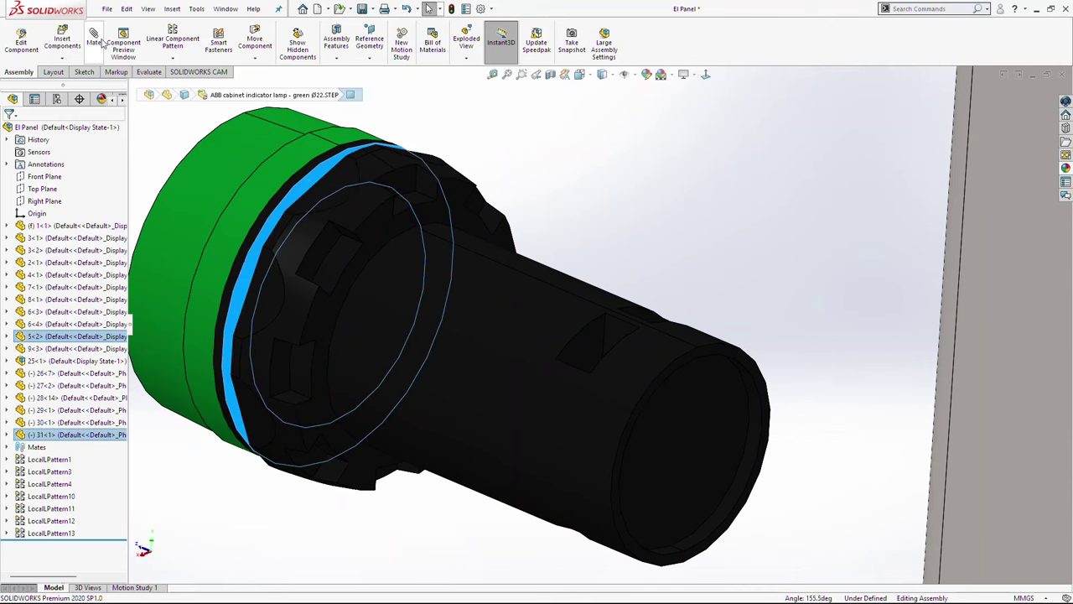
{"action": "key", "text": "f"}
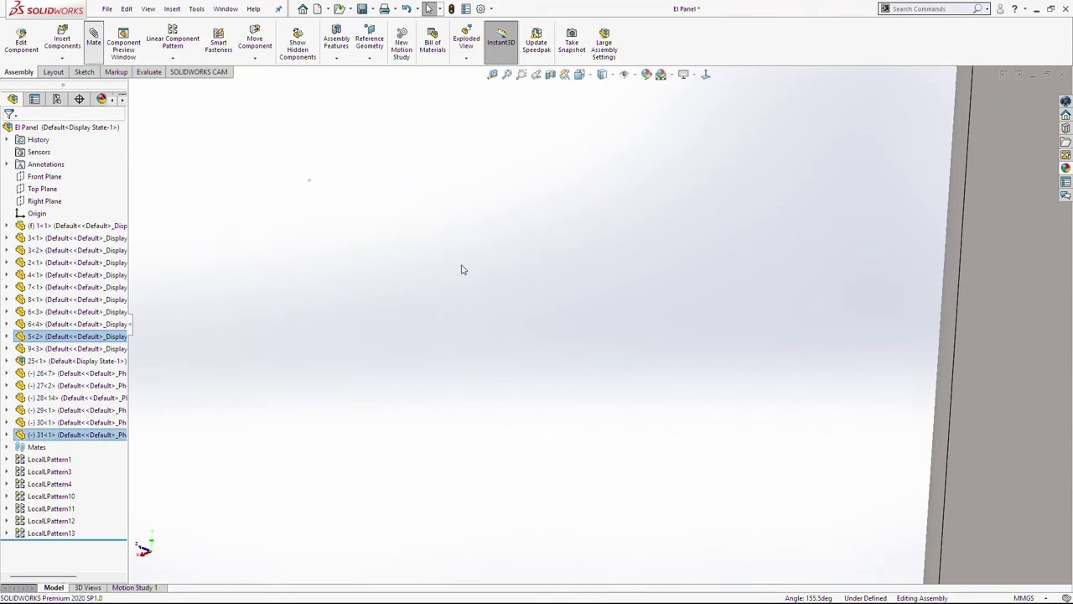
{"action": "scroll", "coordinate": [553, 299], "scroll_direction": "up", "scroll_amount": 10}
{"action": "scroll", "coordinate": [668, 335], "scroll_direction": "down", "scroll_amount": 3}
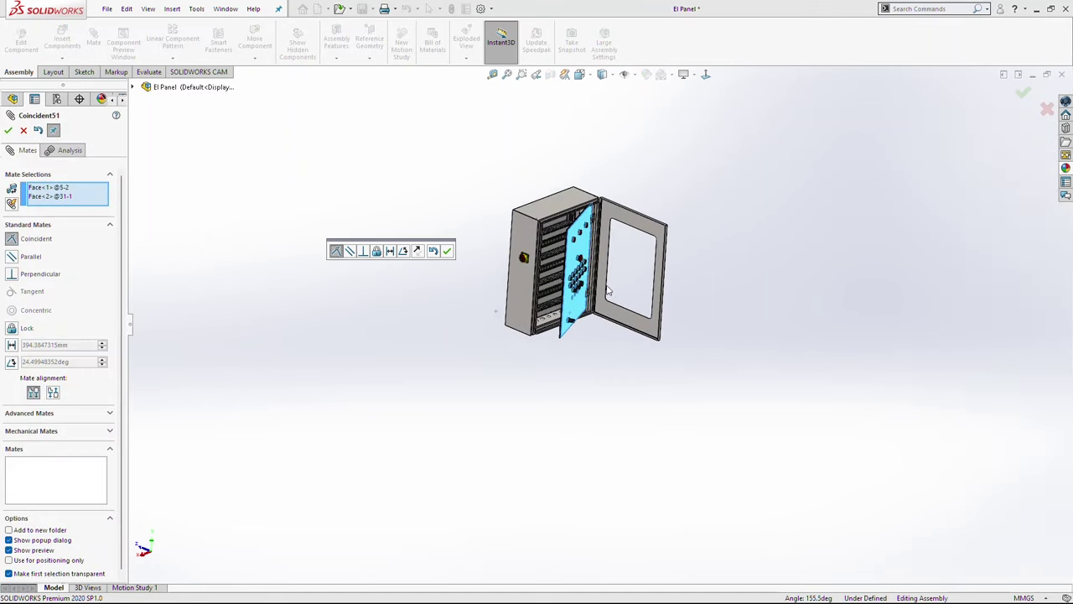
{"action": "scroll", "coordinate": [609, 290], "scroll_direction": "down", "scroll_amount": 4}
{"action": "left_click", "coordinate": [420, 256]}
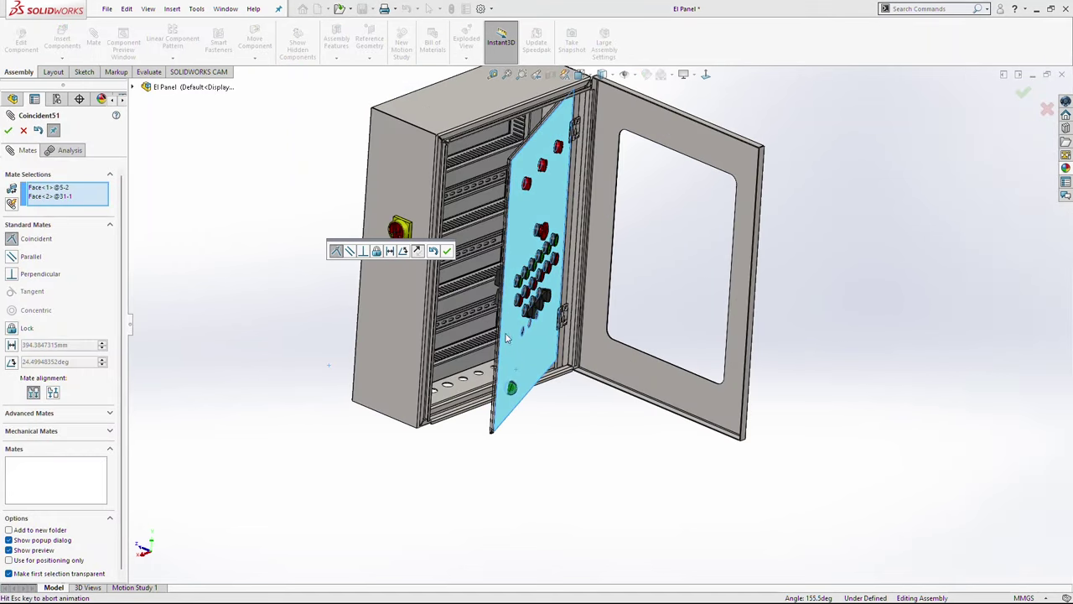
{"action": "left_click", "coordinate": [447, 251]}
- Mate the green indicator lamp's cylindrical face concentric with the hinge-side hole in the grid's bottom row
{"action": "scroll", "coordinate": [495, 429], "scroll_direction": "down", "scroll_amount": 6}
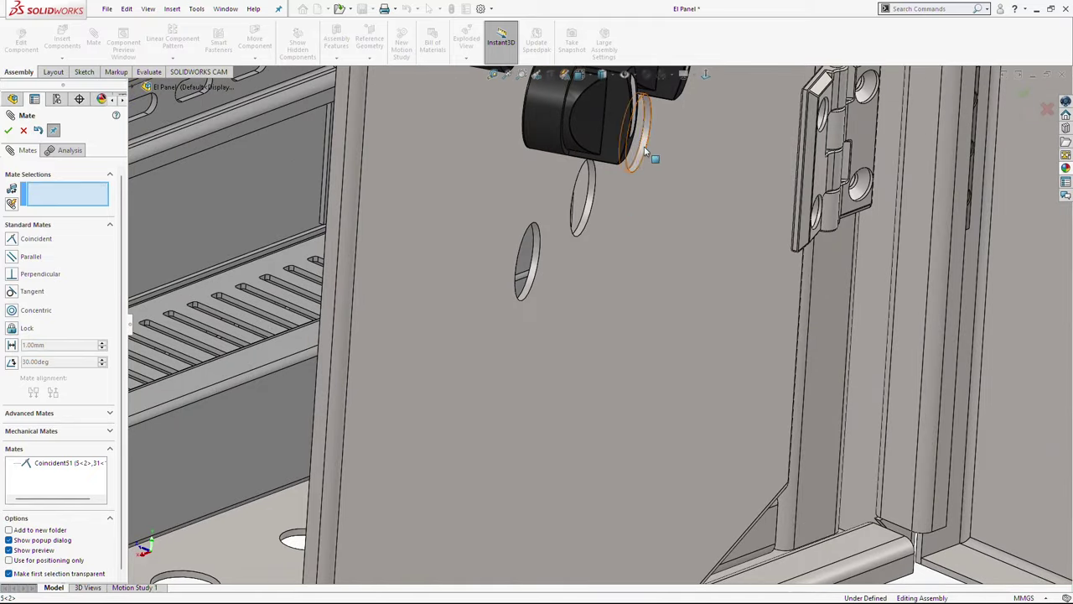
{"action": "left_click", "coordinate": [643, 156]}
{"action": "middle_click_drag", "start_coordinate": [546, 488], "coordinate": [573, 441]}
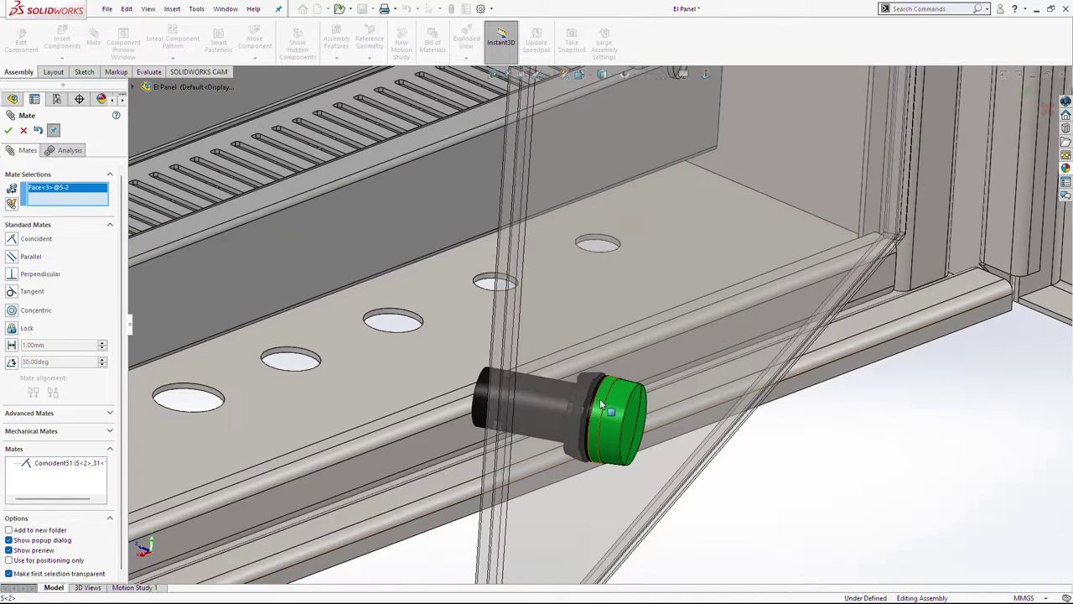
{"action": "left_click", "coordinate": [597, 406]}
{"action": "left_click", "coordinate": [802, 361]}
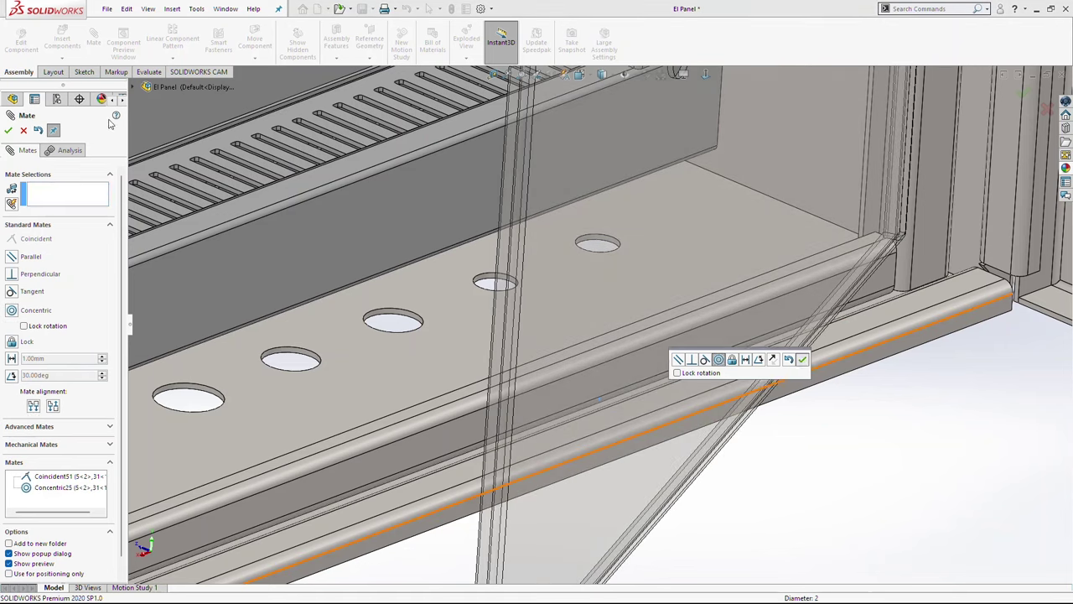
{"action": "left_click", "coordinate": [8, 130]}
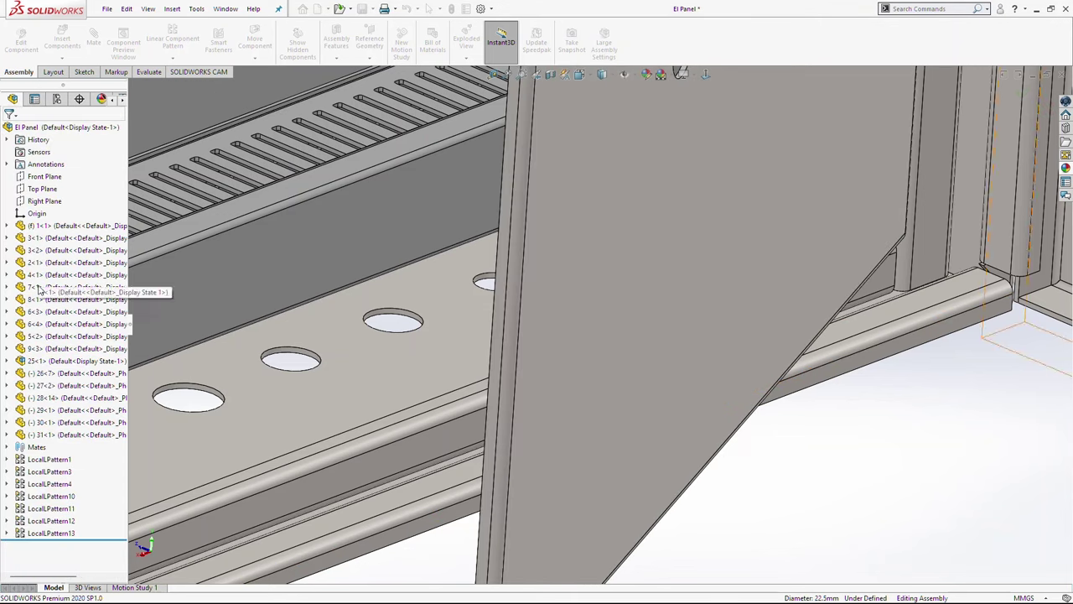
- Pattern the green indicator lamp part 31 linearly along the inner door's top edge with 50 mm spacing and 3 instances
{"action": "left_click", "coordinate": [76, 434]}
{"action": "scroll", "coordinate": [693, 293], "scroll_direction": "up", "scroll_amount": 7}
{"action": "middle_click_drag", "start_coordinate": [714, 281], "coordinate": [658, 253]}
{"action": "left_click", "coordinate": [173, 38]}
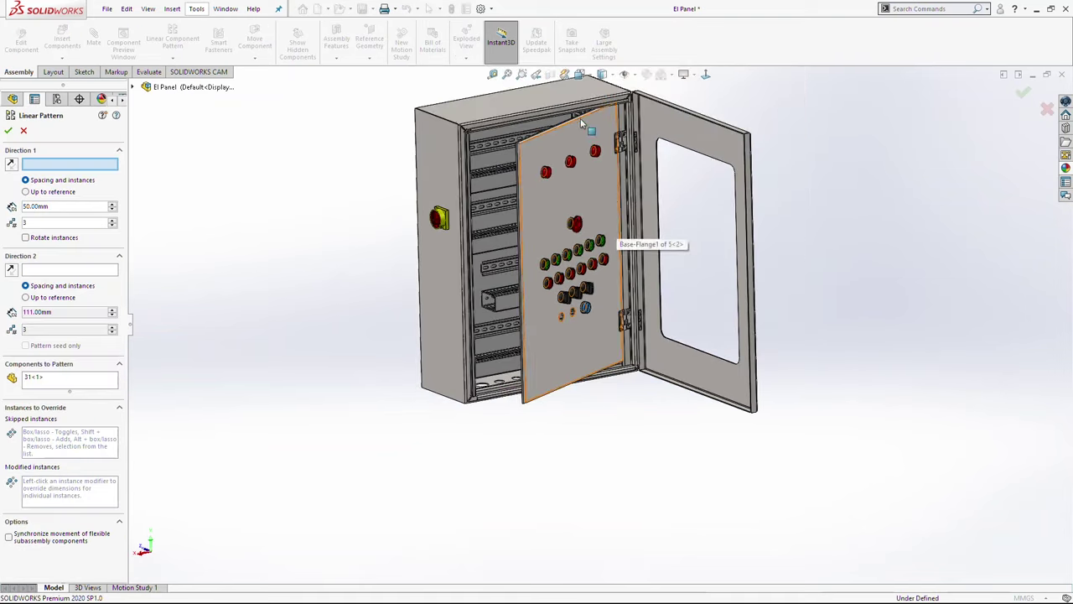
{"action": "left_click", "coordinate": [579, 115]}
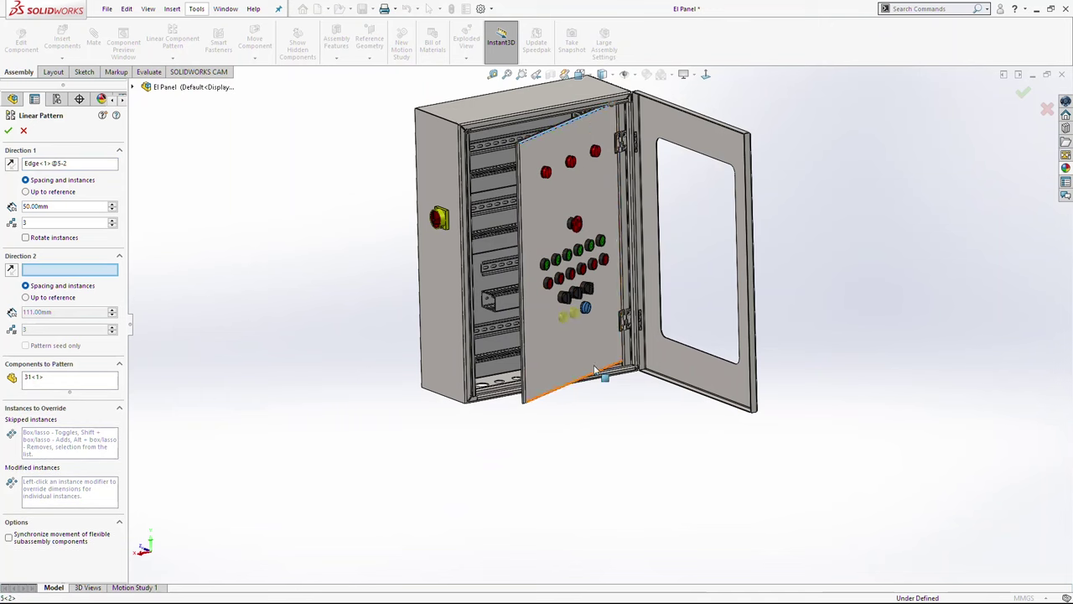
{"action": "scroll", "coordinate": [580, 321], "scroll_direction": "down", "scroll_amount": 3}
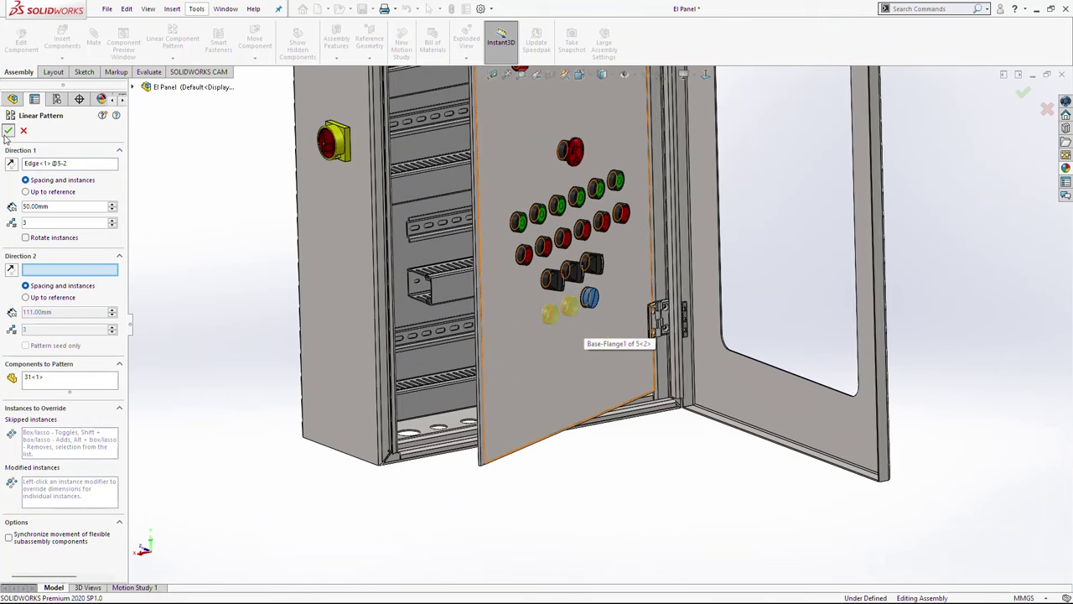
{"action": "left_click", "coordinate": [8, 131]}
- Swing the inner door closed into the cabinet frame
{"action": "left_click_drag", "start_coordinate": [483, 391], "coordinate": [394, 360]}
{"action": "left_click", "coordinate": [609, 474]}
{"action": "middle_click_drag", "start_coordinate": [609, 473], "coordinate": [581, 447]}
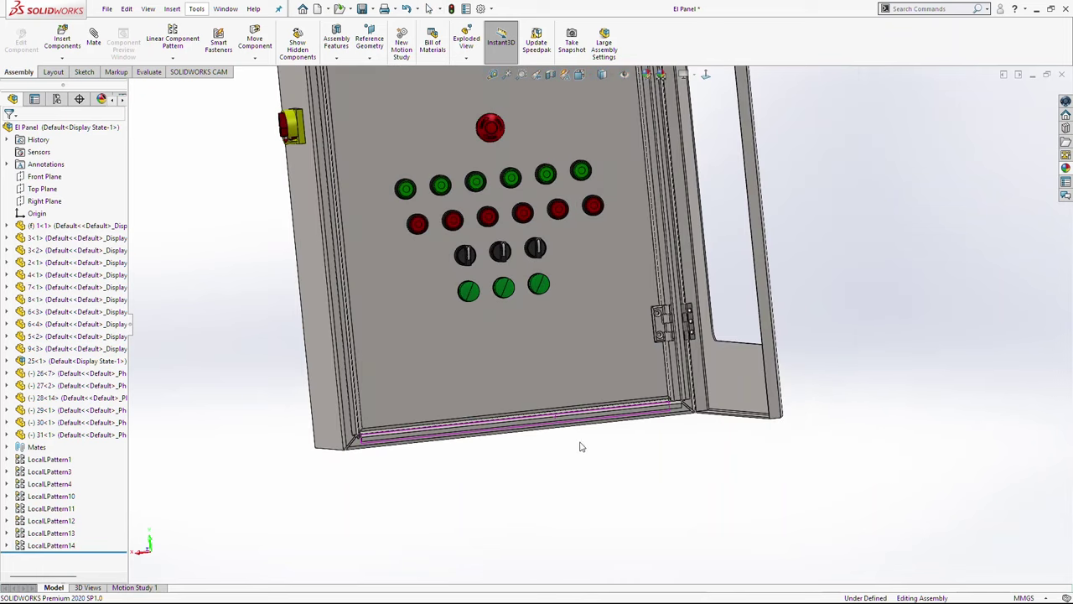
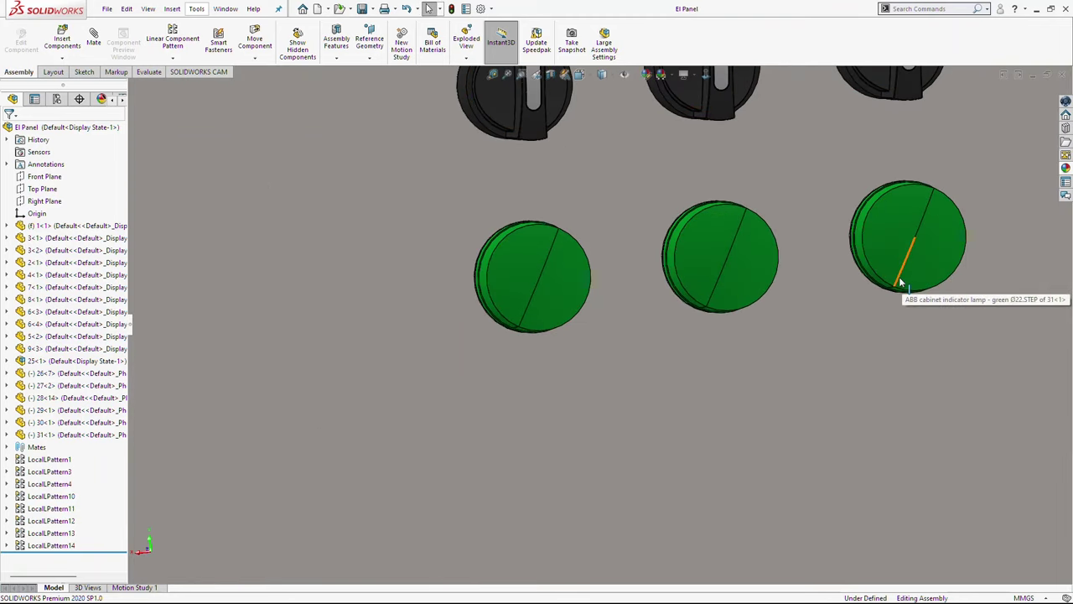
- Rotate the hinge-side green indicator lamp about its axis until the dividing line on its cap is roughly horizontal
{"action": "left_click_drag", "start_coordinate": [899, 282], "coordinate": [876, 265]}
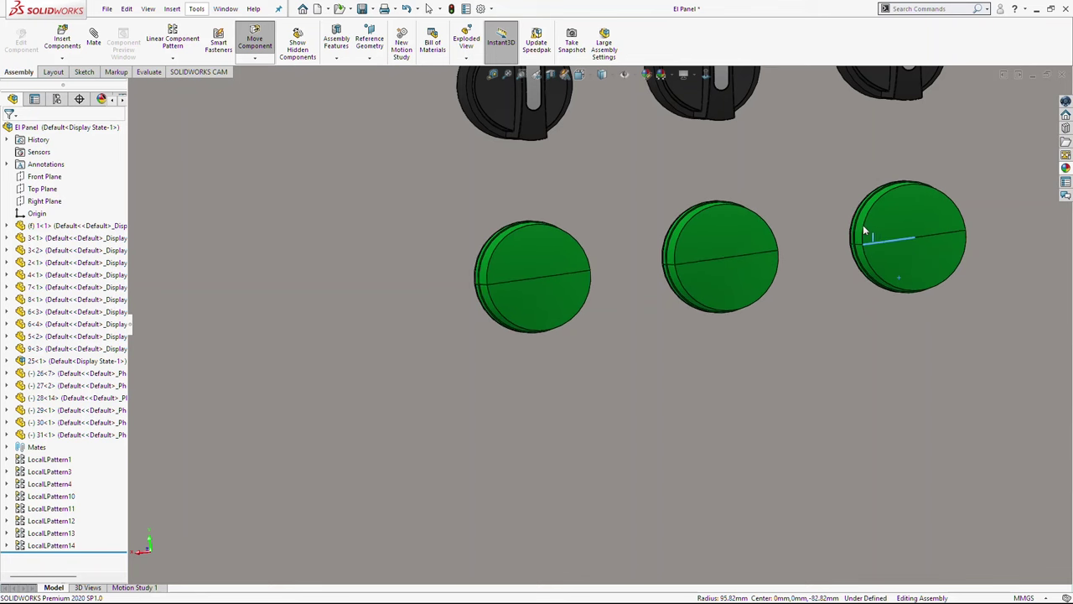
{"action": "scroll", "coordinate": [822, 289], "scroll_direction": "up", "scroll_amount": 8}
{"action": "scroll", "coordinate": [673, 349], "scroll_direction": "up", "scroll_amount": 3}
{"action": "left_click", "coordinate": [766, 506]}
{"action": "middle_click_drag", "start_coordinate": [657, 401], "coordinate": [589, 276]}
{"action": "scroll", "coordinate": [630, 324], "scroll_direction": "up", "scroll_amount": 4}
{"action": "scroll", "coordinate": [589, 278], "scroll_direction": "down", "scroll_amount": 3}
{"action": "scroll", "coordinate": [598, 275], "scroll_direction": "down", "scroll_amount": 2}
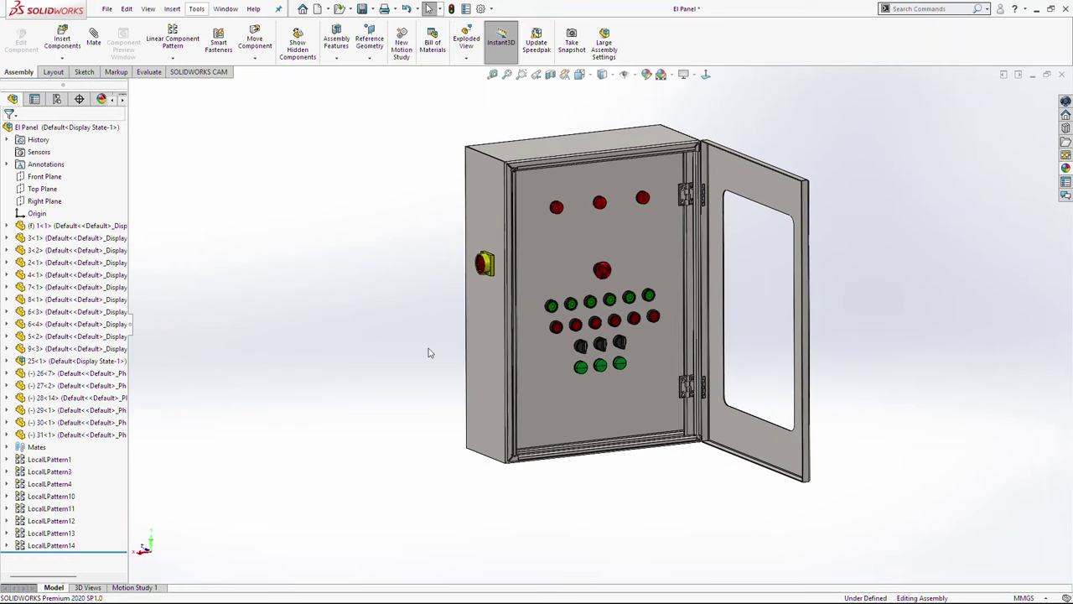
- Insert component 32, the M32 cable gland, beside the cabinet's underside
{"action": "middle_click_drag", "start_coordinate": [507, 444], "coordinate": [541, 444]}
{"action": "scroll", "coordinate": [545, 444], "scroll_direction": "down", "scroll_amount": 3}
{"action": "scroll", "coordinate": [618, 462], "scroll_direction": "up", "scroll_amount": 3}
{"action": "middle_click_drag", "start_coordinate": [618, 462], "coordinate": [510, 315]}
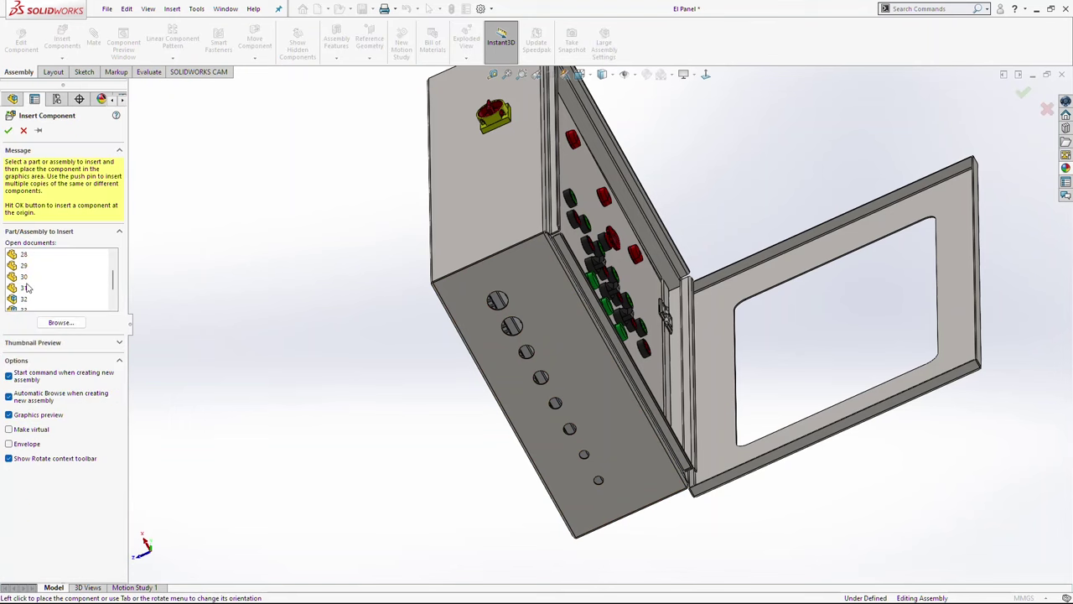
{"action": "left_click", "coordinate": [23, 299]}
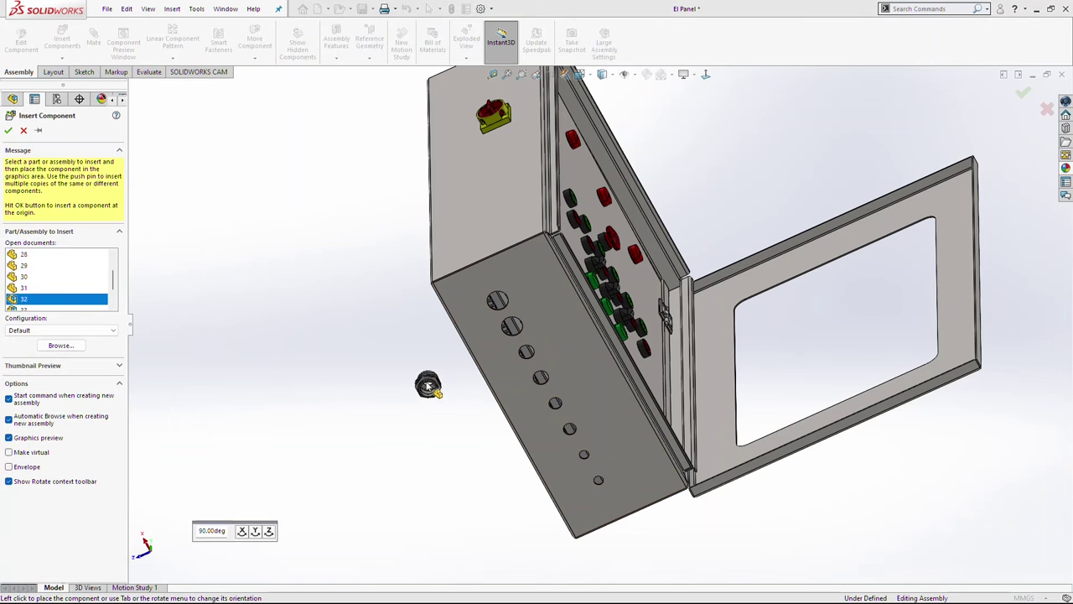
{"action": "left_click", "coordinate": [454, 357]}
- Mate the M32 cable gland's cylindrical face coincident with the edge of the outermost large hole in the cabinet's underside
{"action": "scroll", "coordinate": [454, 359], "scroll_direction": "down", "scroll_amount": 10}
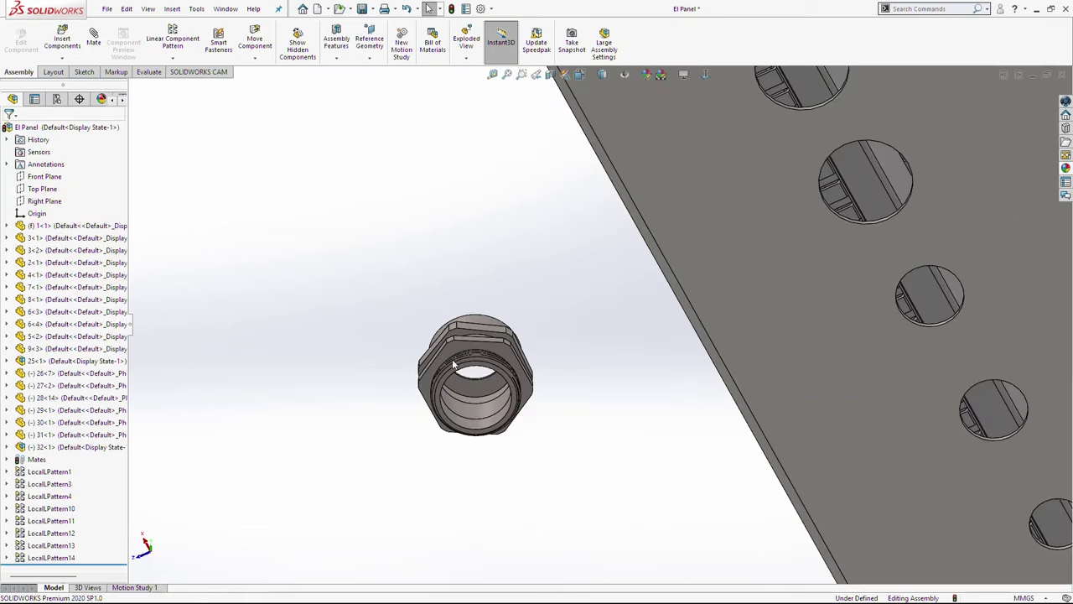
{"action": "middle_click_drag", "start_coordinate": [599, 347], "coordinate": [589, 459]}
{"action": "left_click", "coordinate": [562, 307]}
{"action": "scroll", "coordinate": [645, 311], "scroll_direction": "up", "scroll_amount": 8}
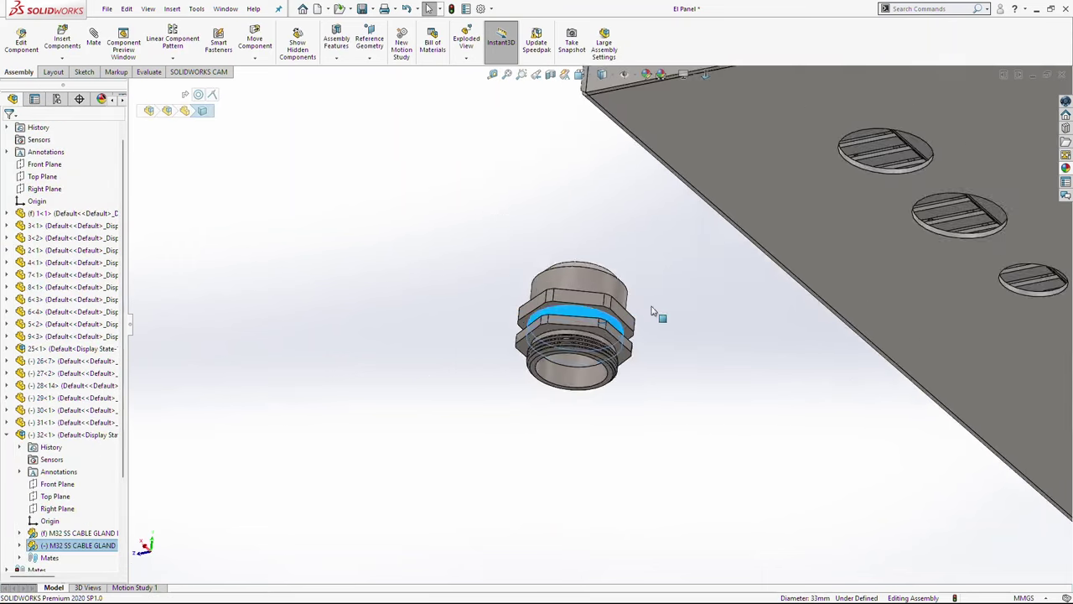
{"action": "scroll", "coordinate": [795, 211], "scroll_direction": "down", "scroll_amount": 5}
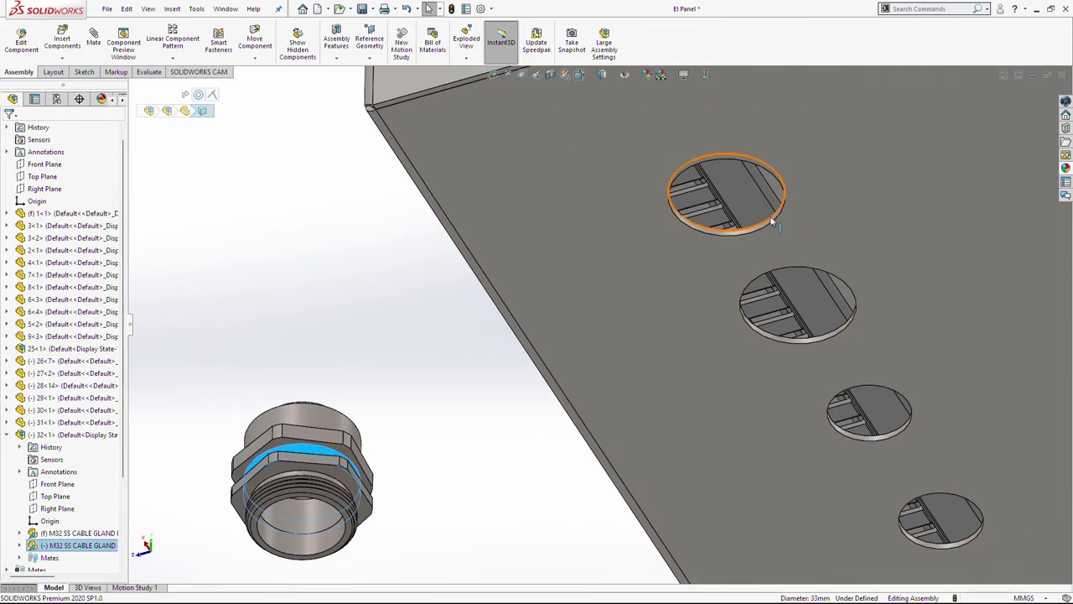
{"action": "left_click", "coordinate": [772, 224], "text": "ctrl"}
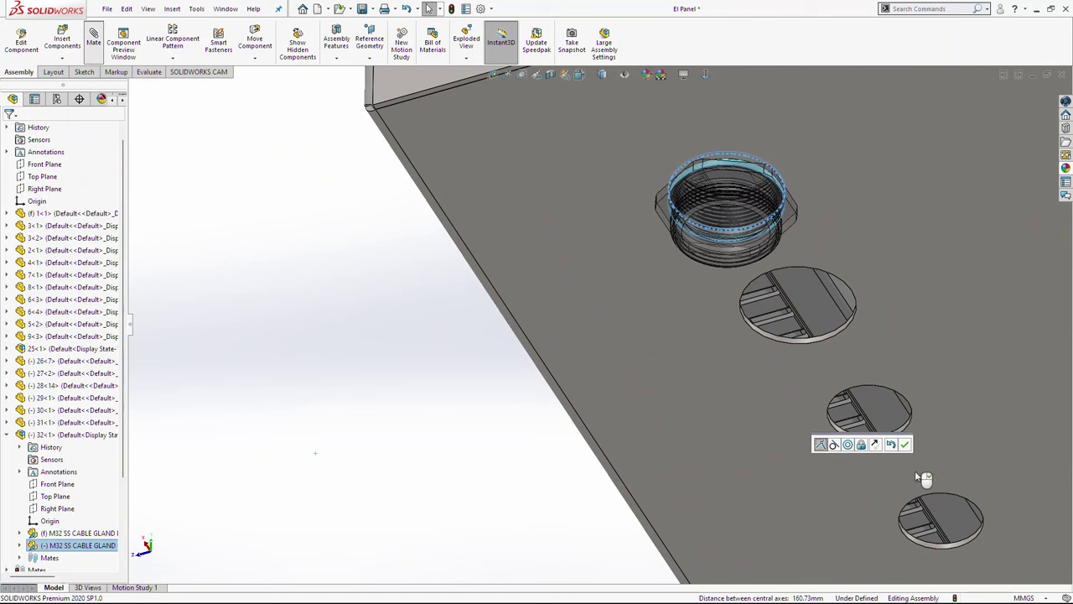
{"action": "left_click", "coordinate": [874, 444]}
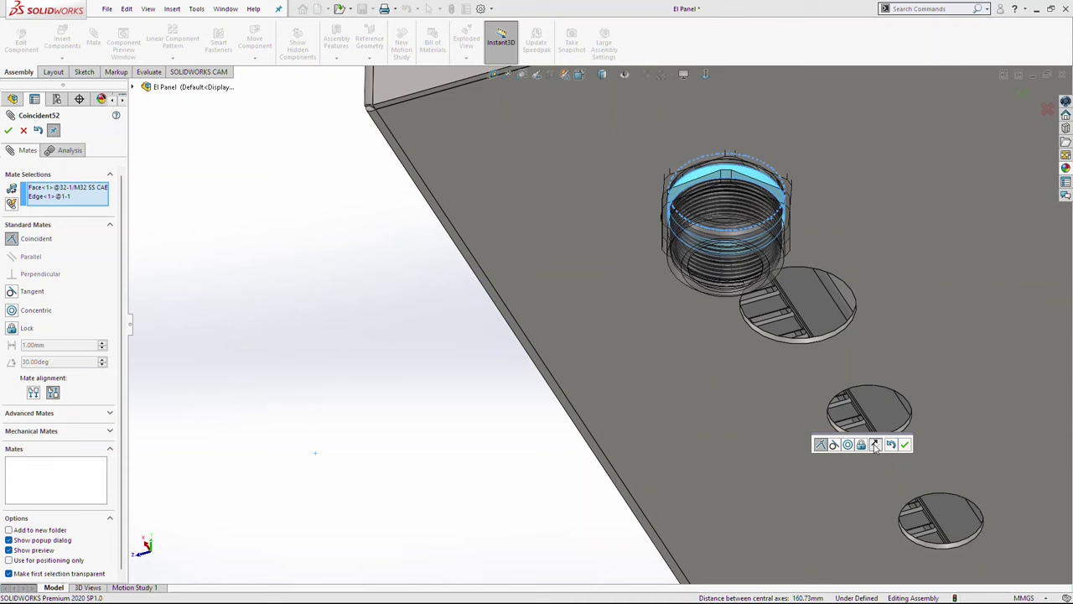
{"action": "left_click", "coordinate": [904, 446]}
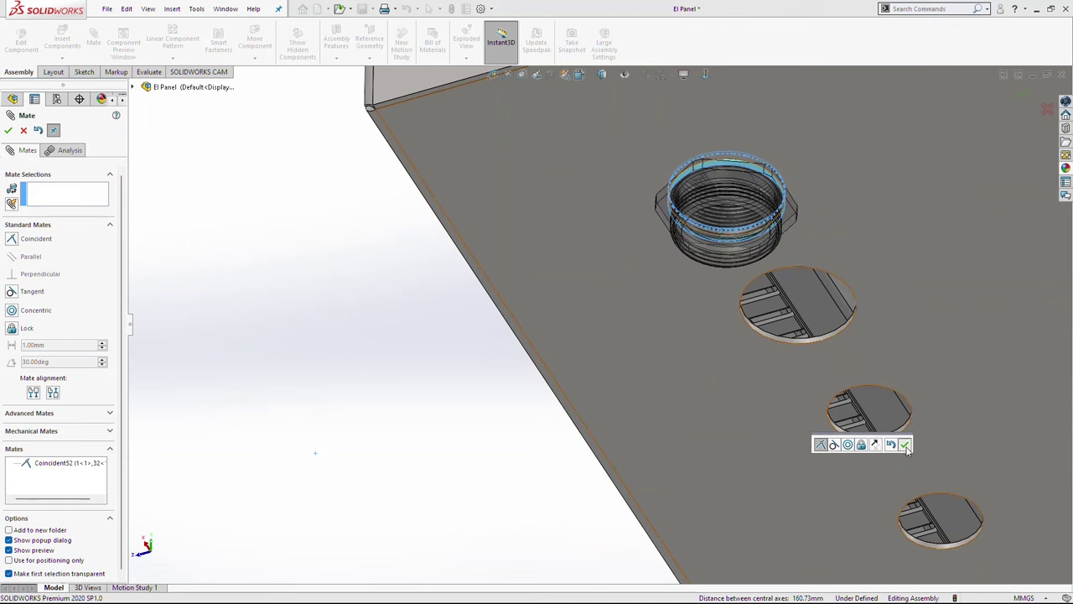
- Edit the M32 cable gland's coincident mate and flip its alignment so the cap points out of the cabinet
{"action": "middle_click_drag", "start_coordinate": [808, 264], "coordinate": [935, 399]}
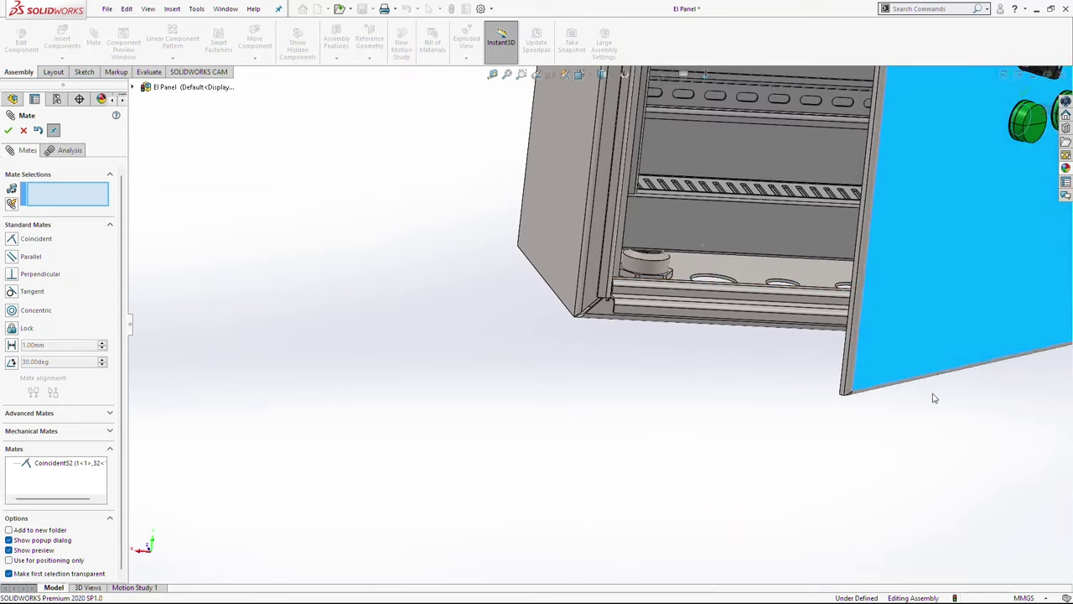
{"action": "scroll", "coordinate": [600, 277], "scroll_direction": "down", "scroll_amount": 5}
{"action": "left_click", "coordinate": [596, 287]}
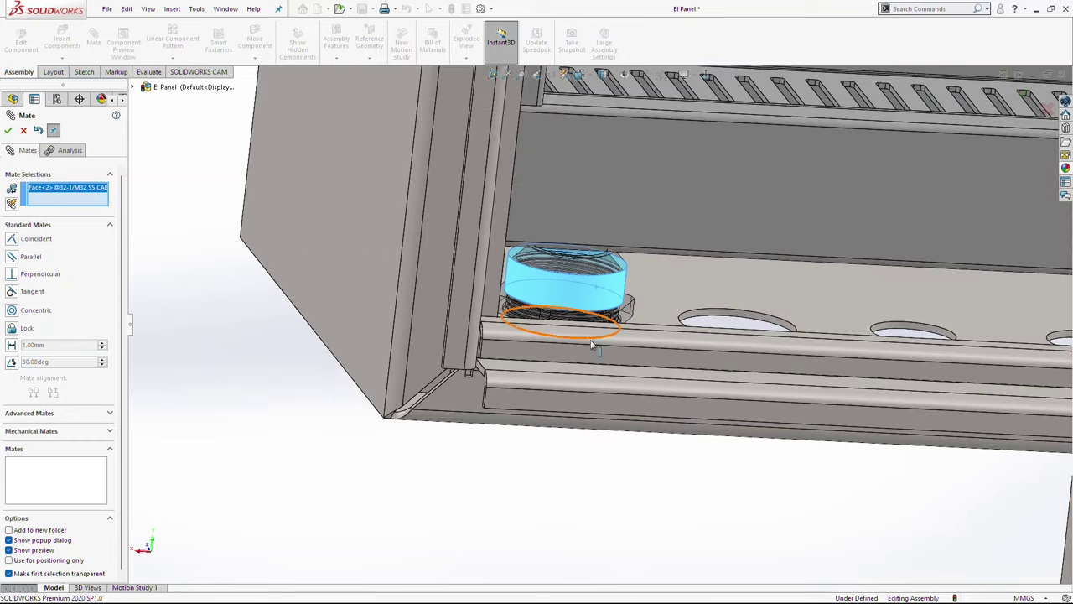
{"action": "key", "text": "Escape"}
{"action": "scroll", "coordinate": [591, 344], "scroll_direction": "up", "scroll_amount": 1}
{"action": "left_click", "coordinate": [574, 302]}
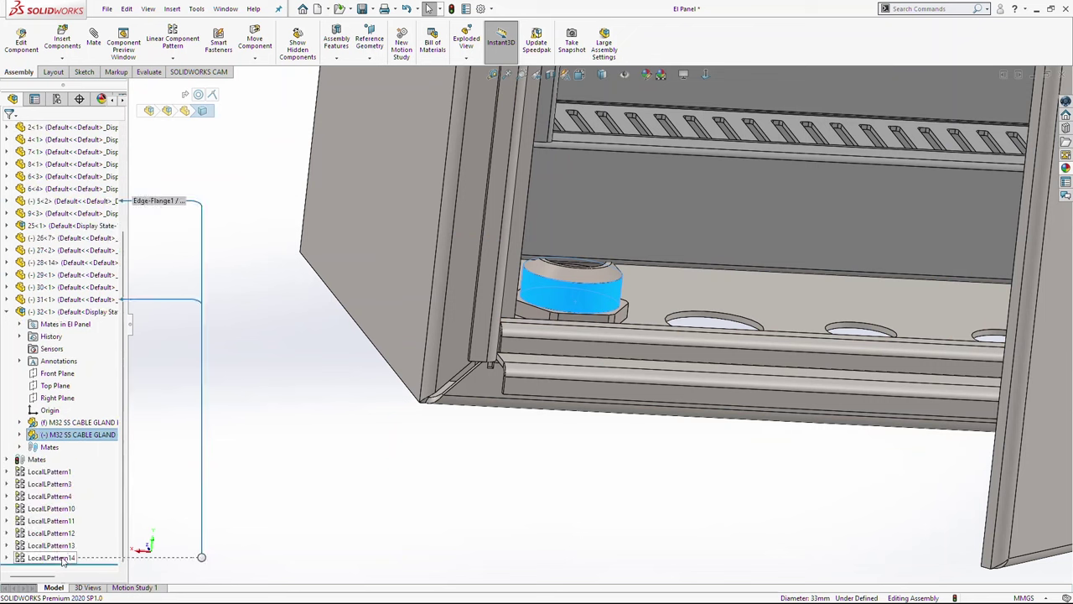
{"action": "left_click", "coordinate": [8, 460]}
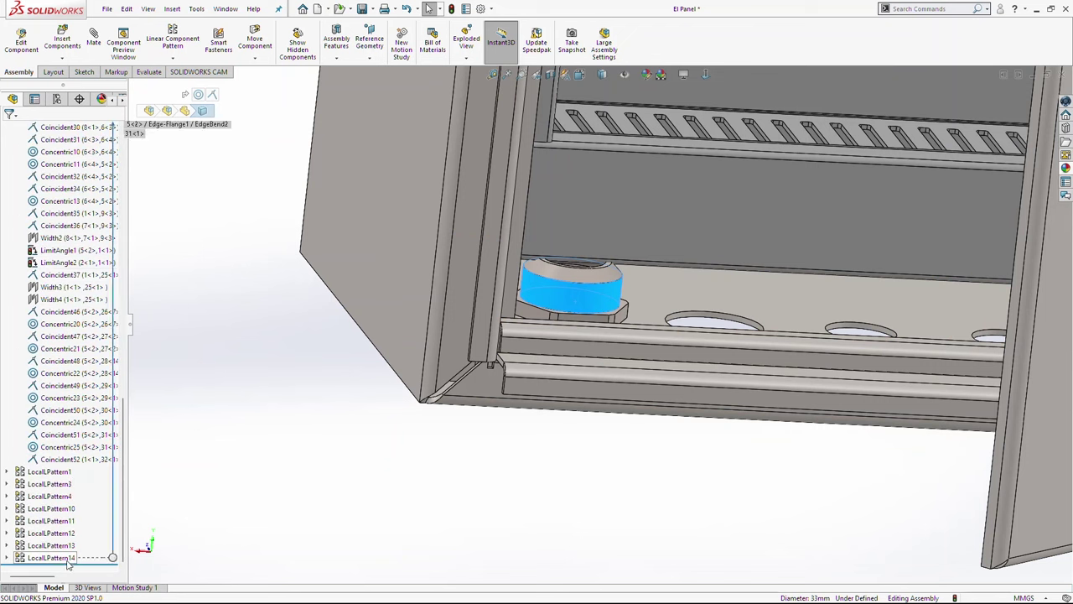
{"action": "right_click", "coordinate": [76, 459]}
{"action": "left_click", "coordinate": [102, 350]}
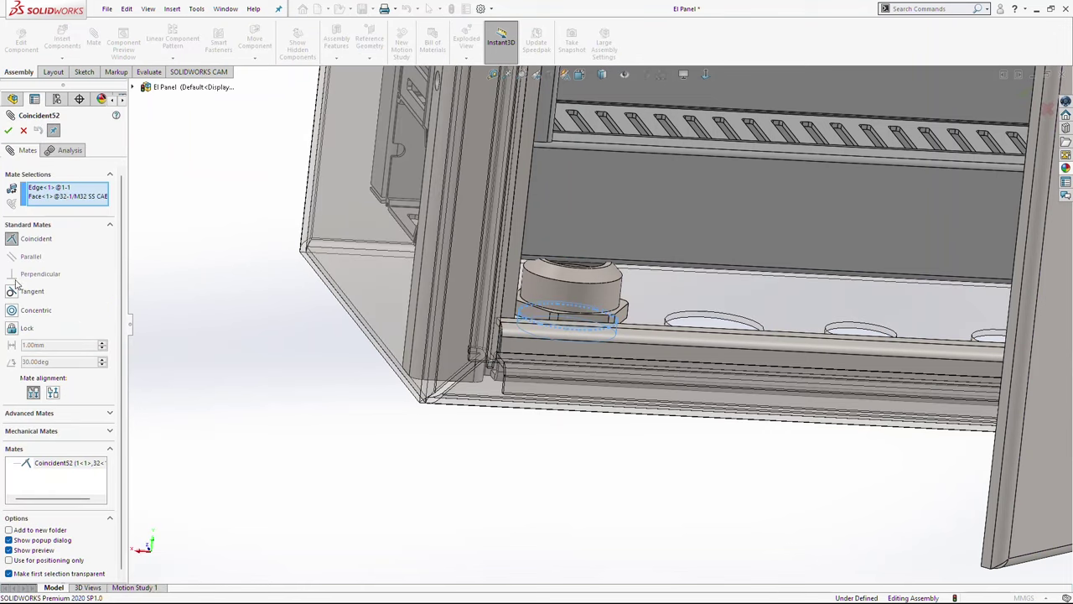
{"action": "left_click", "coordinate": [53, 393]}
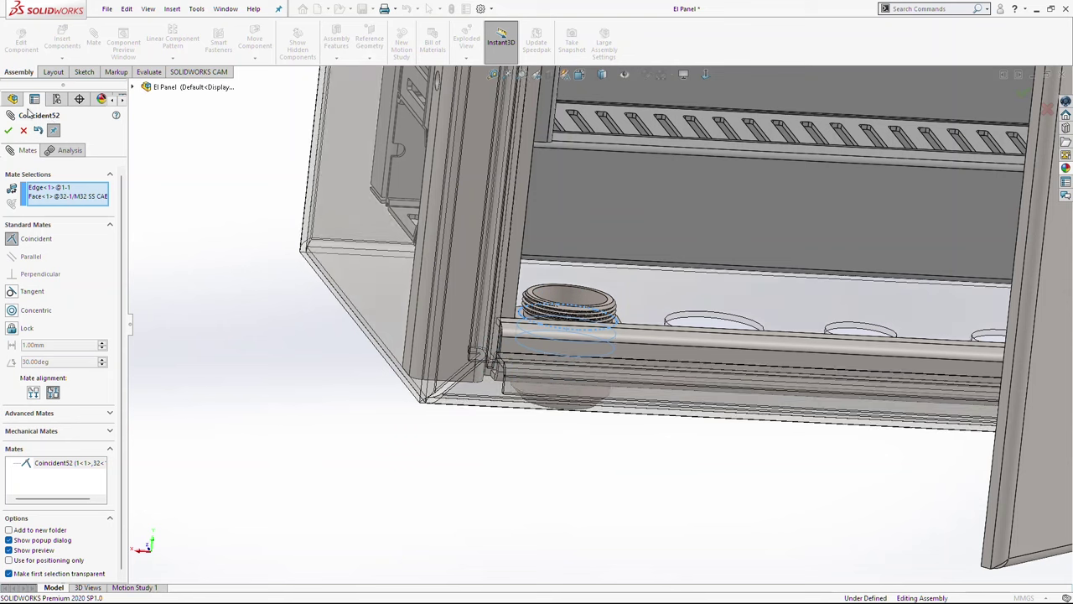
{"action": "left_click", "coordinate": [7, 130]}
- Slide the M32 cable gland down along its axis away from the cabinet's underside
{"action": "middle_click_drag", "start_coordinate": [613, 460], "coordinate": [655, 438]}
{"action": "scroll", "coordinate": [721, 430], "scroll_direction": "up", "scroll_amount": 1}
{"action": "middle_click_drag", "start_coordinate": [717, 369], "coordinate": [667, 267]}
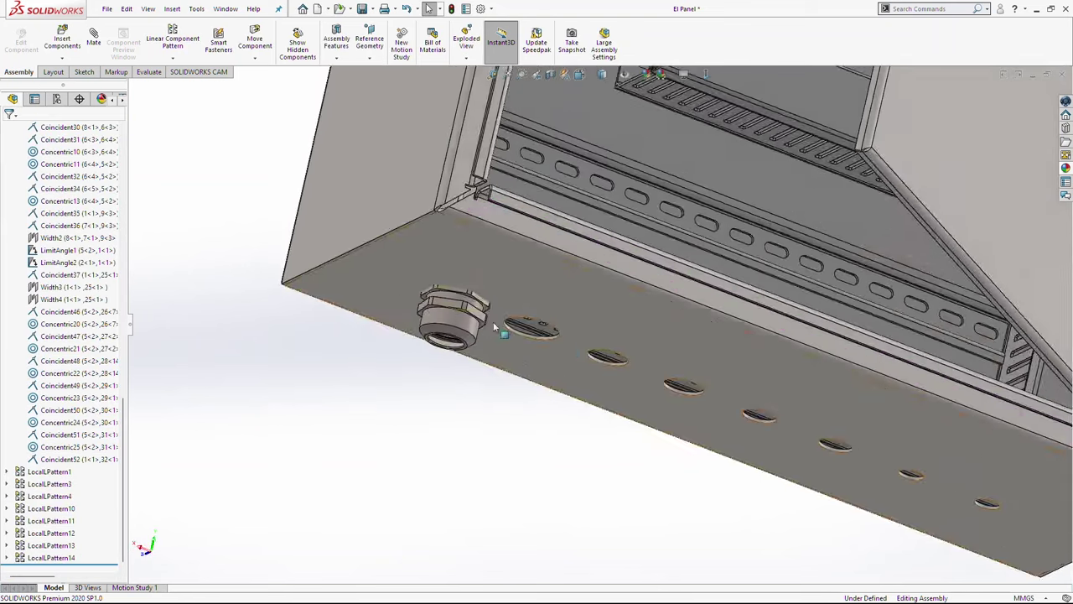
{"action": "scroll", "coordinate": [448, 337], "scroll_direction": "down", "scroll_amount": 2}
{"action": "left_click_drag", "start_coordinate": [445, 340], "coordinate": [434, 386]}
- Mate the upper hex face of the M32 gland's compression nut coincident with the cabinet's bottom face
{"action": "left_click", "coordinate": [507, 281]}
{"action": "scroll", "coordinate": [493, 337], "scroll_direction": "down", "scroll_amount": 3}
{"action": "middle_click_drag", "start_coordinate": [475, 340], "coordinate": [466, 364]}
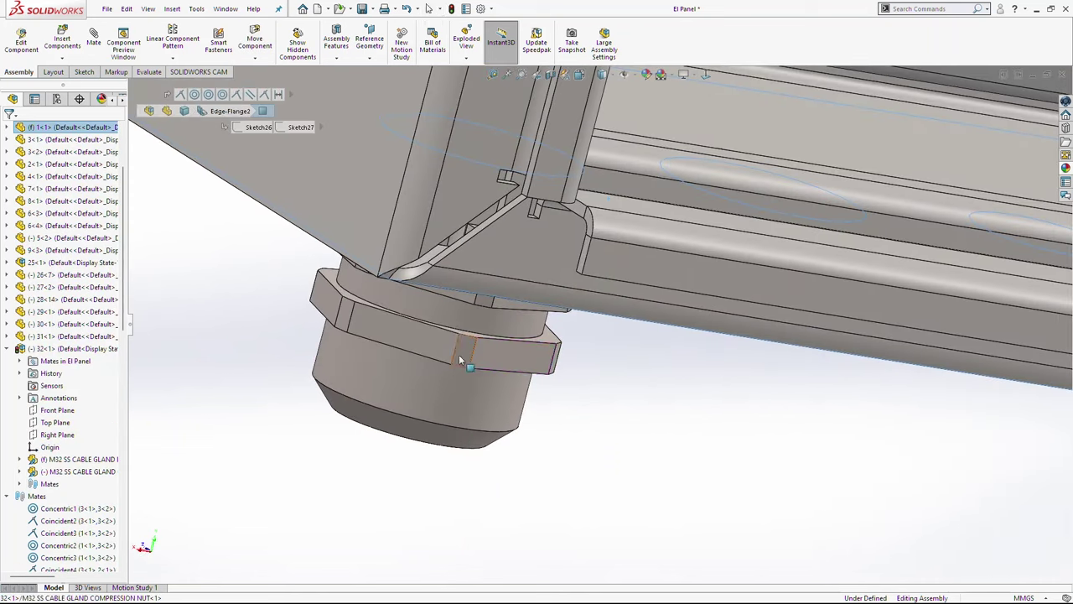
{"action": "left_click", "coordinate": [484, 337]}
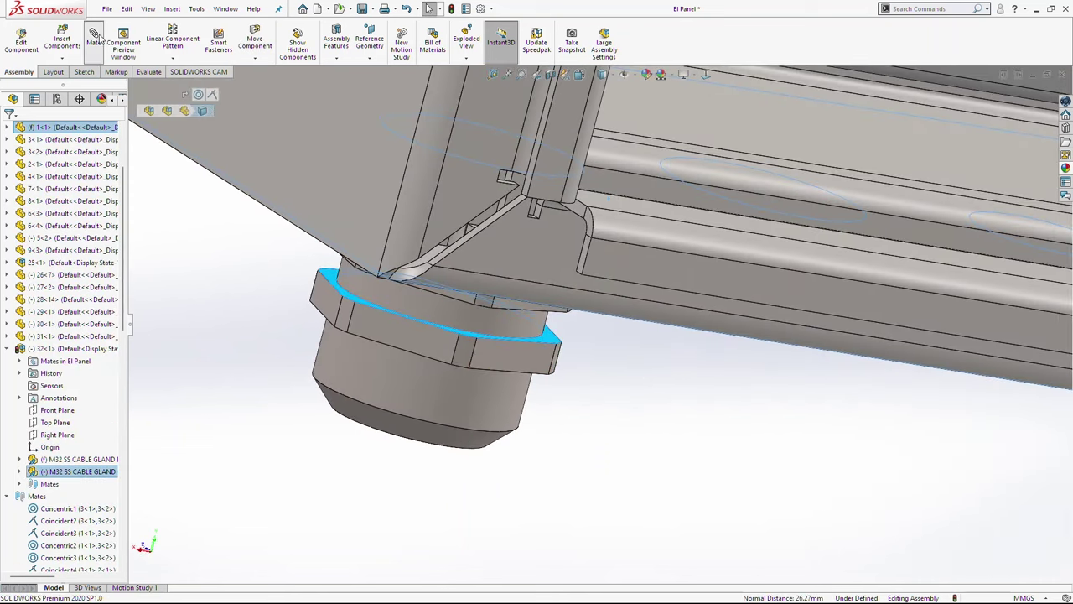
{"action": "key", "text": "m"}
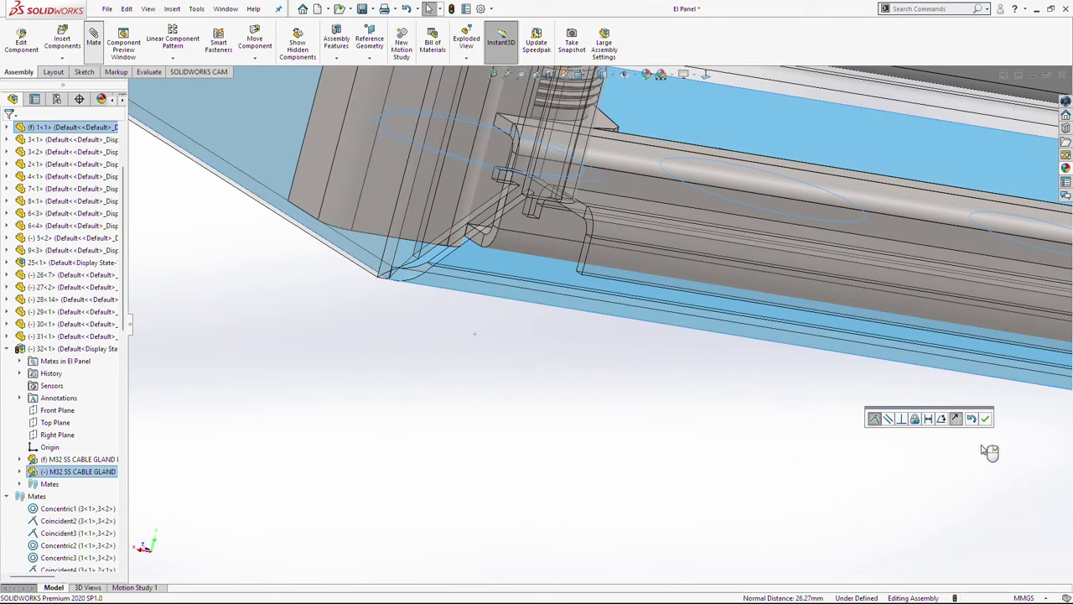
{"action": "left_click", "coordinate": [985, 419]}
{"action": "key", "text": "Return"}
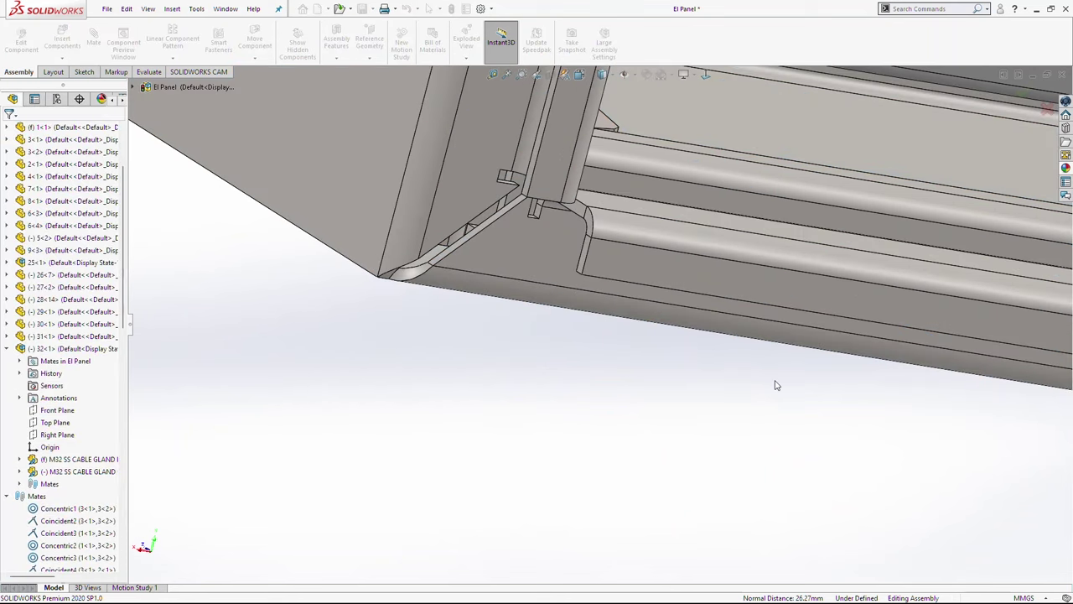
- Insert component 33, the M20 cable gland, beside the cabinet's underside
{"action": "scroll", "coordinate": [763, 383], "scroll_direction": "up", "scroll_amount": 4}
{"action": "middle_click_drag", "start_coordinate": [769, 356], "coordinate": [775, 289]}
{"action": "scroll", "coordinate": [759, 402], "scroll_direction": "up", "scroll_amount": 4}
{"action": "scroll", "coordinate": [738, 452], "scroll_direction": "up", "scroll_amount": 3}
{"action": "middle_click_drag", "start_coordinate": [705, 411], "coordinate": [701, 388]}
{"action": "scroll", "coordinate": [703, 388], "scroll_direction": "down", "scroll_amount": 5}
{"action": "scroll", "coordinate": [449, 334], "scroll_direction": "up", "scroll_amount": 3}
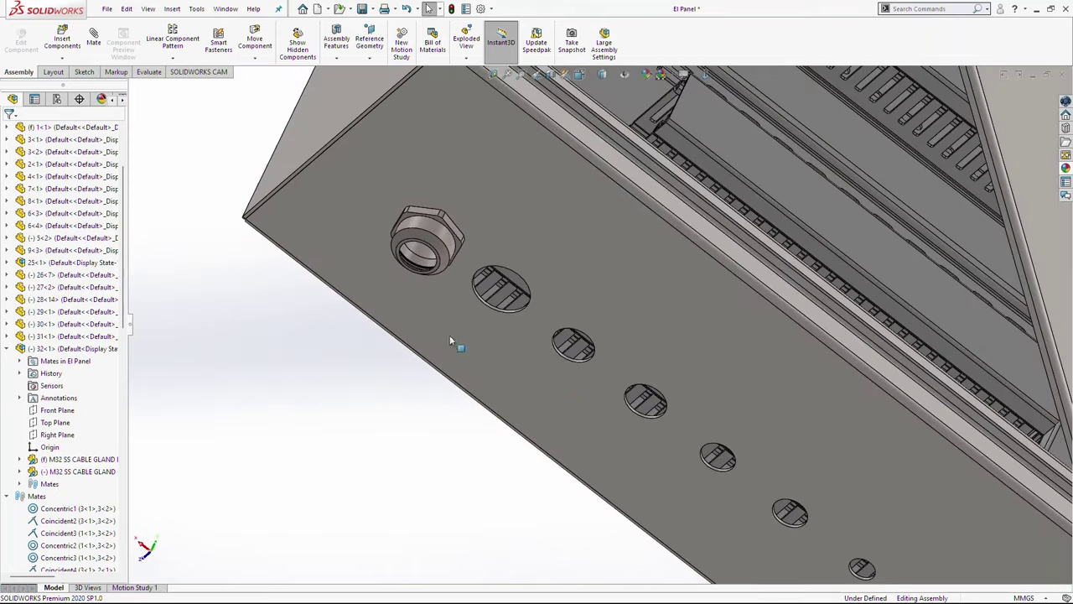
{"action": "left_click", "coordinate": [63, 40]}
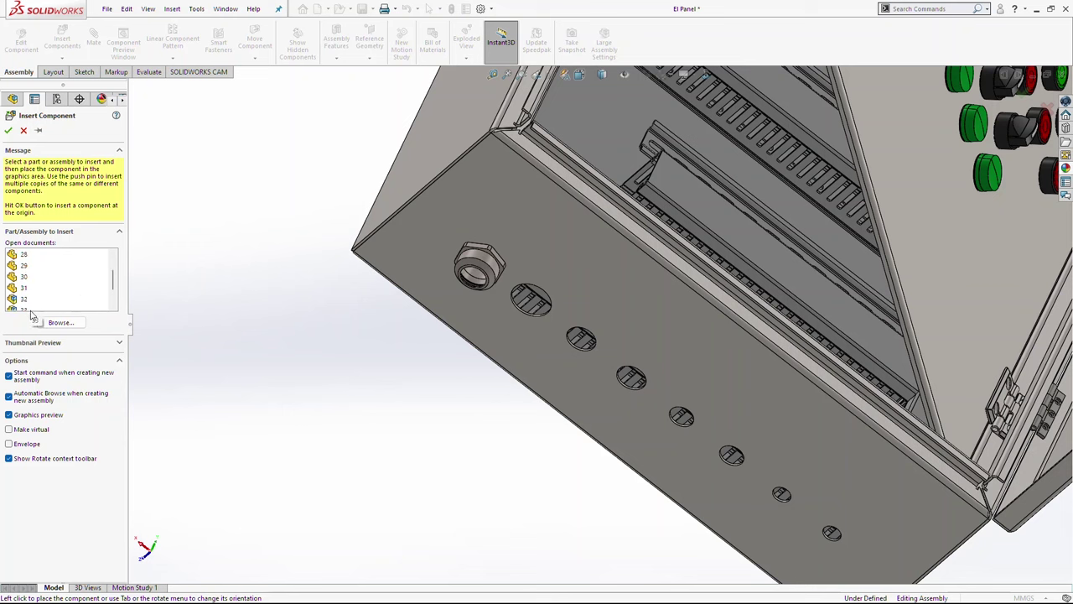
{"action": "left_click", "coordinate": [31, 311]}
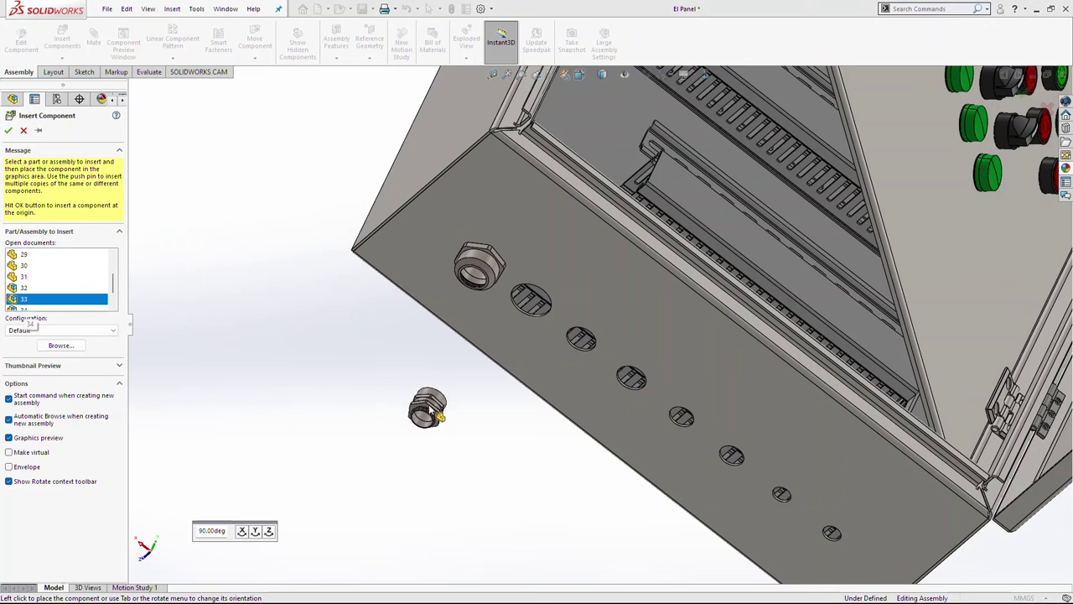
{"action": "left_click", "coordinate": [448, 411]}
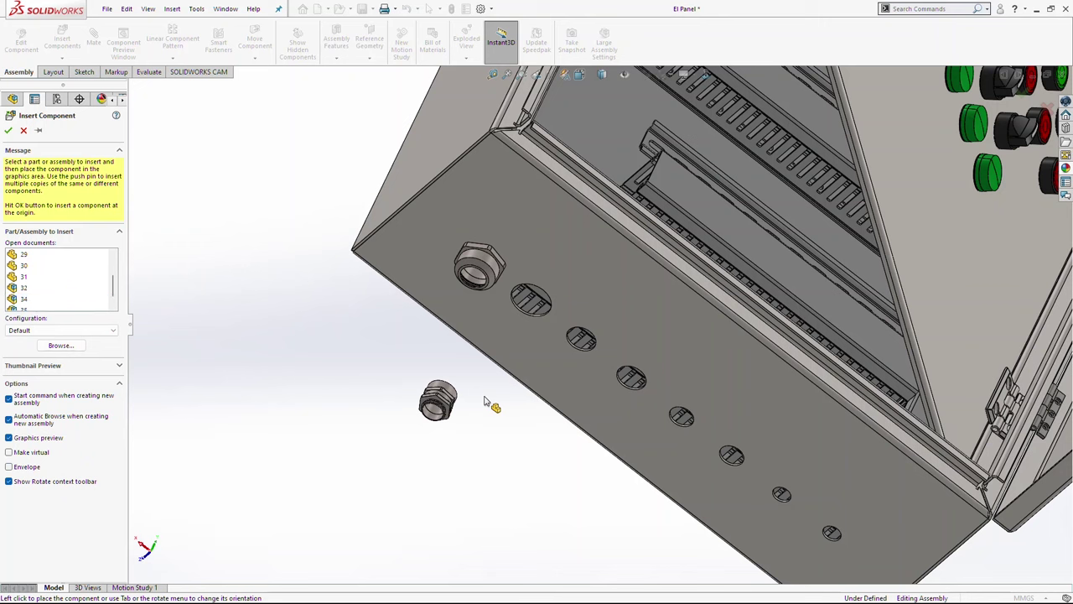
- Mate the M20 gland's cylindrical face coincident with the rim of the third hole, with the cap pointing out of the cabinet
{"action": "scroll", "coordinate": [457, 398], "scroll_direction": "down", "scroll_amount": 5}
{"action": "scroll", "coordinate": [457, 398], "scroll_direction": "down", "scroll_amount": 3}
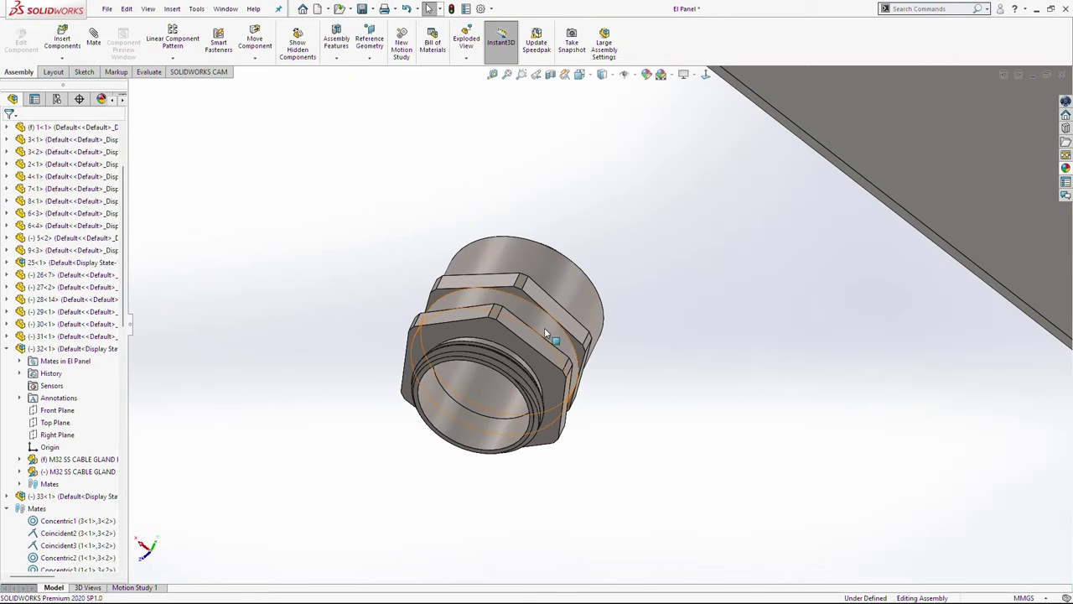
{"action": "left_click", "coordinate": [545, 331]}
{"action": "scroll", "coordinate": [788, 260], "scroll_direction": "up", "scroll_amount": 5}
{"action": "scroll", "coordinate": [755, 294], "scroll_direction": "down", "scroll_amount": 4}
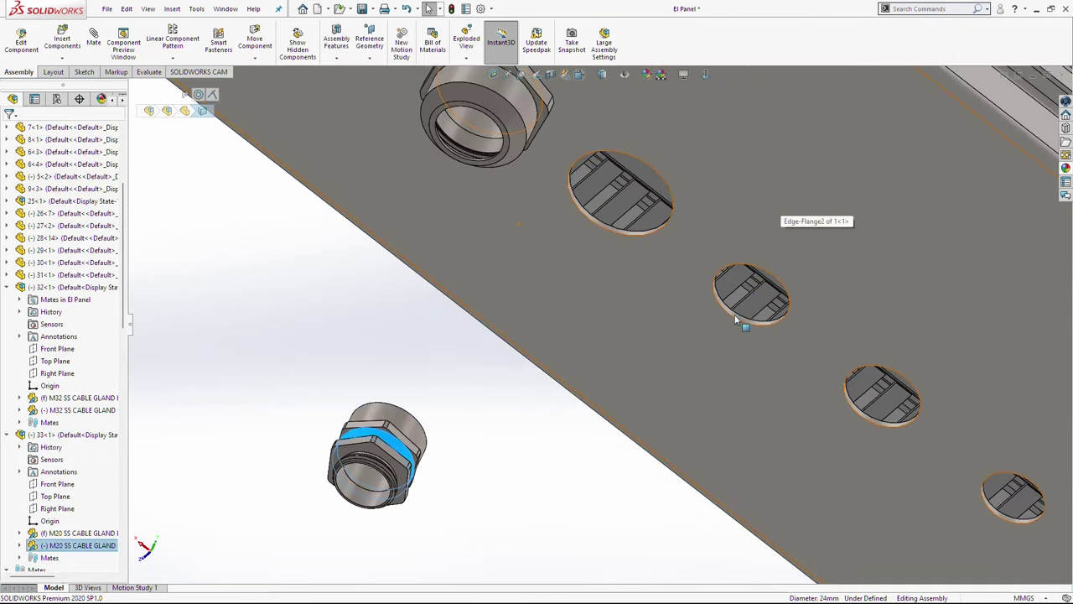
{"action": "left_click", "coordinate": [736, 320]}
{"action": "left_click", "coordinate": [94, 42]}
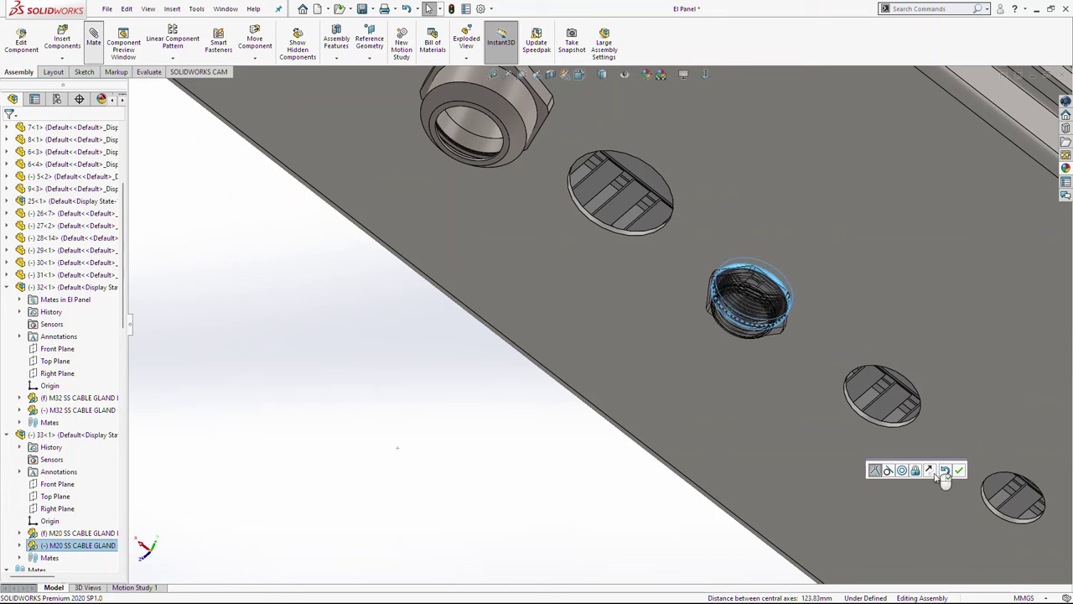
{"action": "left_click", "coordinate": [945, 471]}
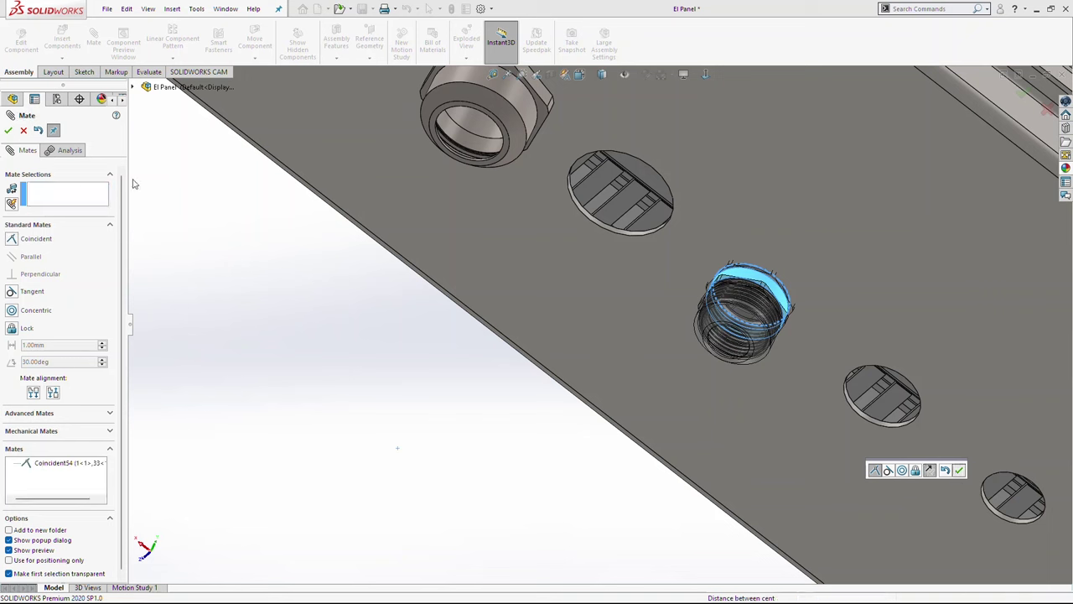
{"action": "key", "text": "Return"}
{"action": "left_click", "coordinate": [8, 133]}
{"action": "left_click", "coordinate": [8, 132]}
- Slide the M20 cable gland outward along its hole axis to expose its hex faces
{"action": "left_click_drag", "start_coordinate": [737, 307], "coordinate": [861, 282]}
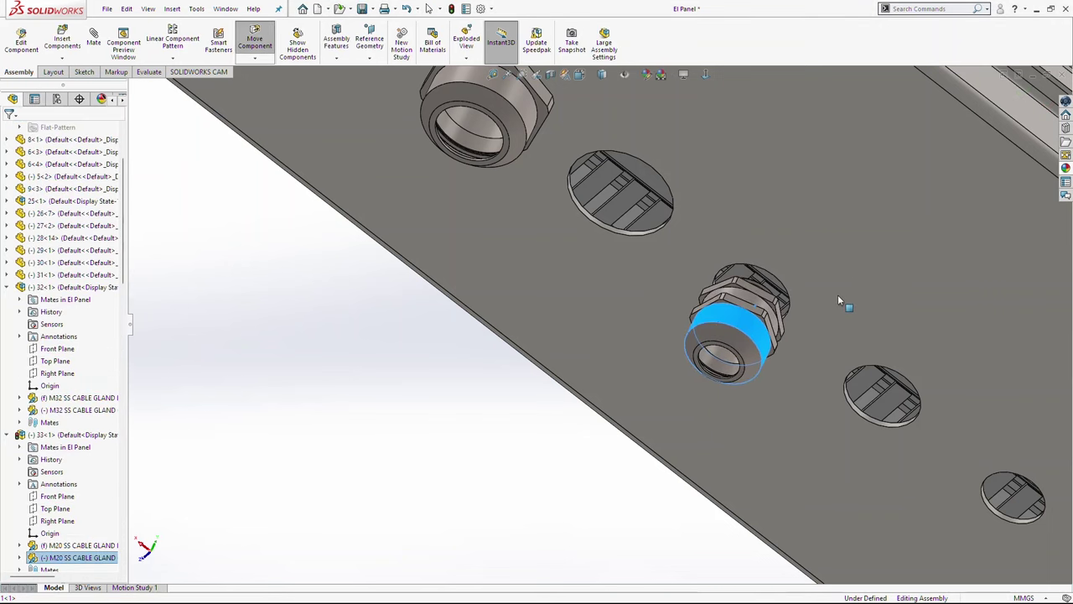
{"action": "left_click", "coordinate": [843, 290]}
{"action": "key", "text": "Escape"}
- Mate the outward hex face of the M20 gland's body coincident with the cabinet's bottom face
{"action": "middle_click_drag", "start_coordinate": [818, 304], "coordinate": [783, 447]}
{"action": "left_click", "coordinate": [845, 275]}
{"action": "middle_click_drag", "start_coordinate": [723, 394], "coordinate": [695, 302]}
{"action": "scroll", "coordinate": [629, 406], "scroll_direction": "down", "scroll_amount": 4}
{"action": "left_click", "coordinate": [480, 458], "text": "ctrl"}
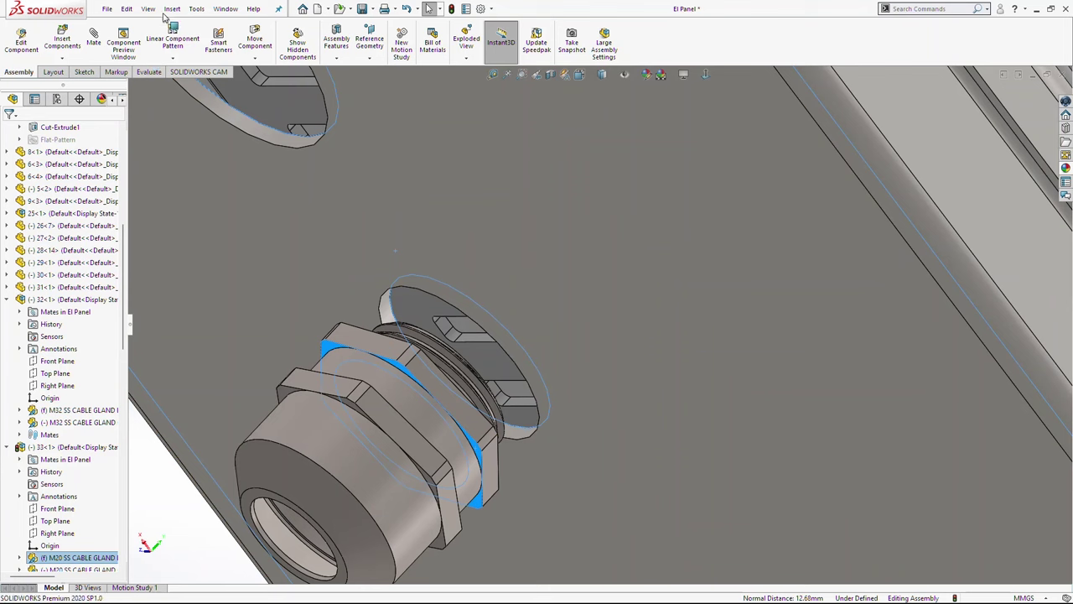
{"action": "left_click", "coordinate": [90, 48]}
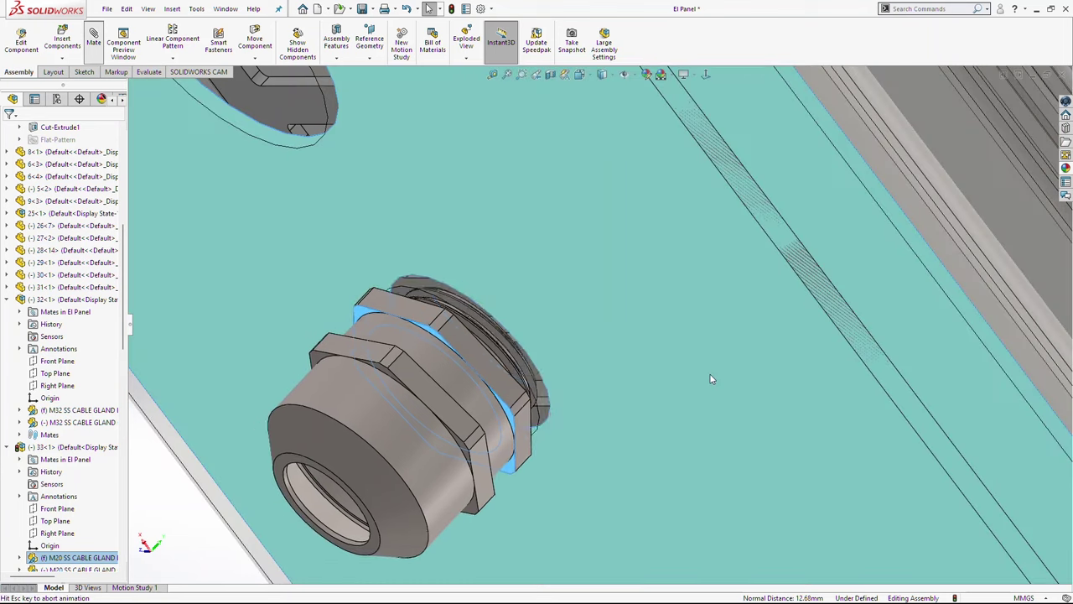
{"action": "left_click", "coordinate": [992, 495]}
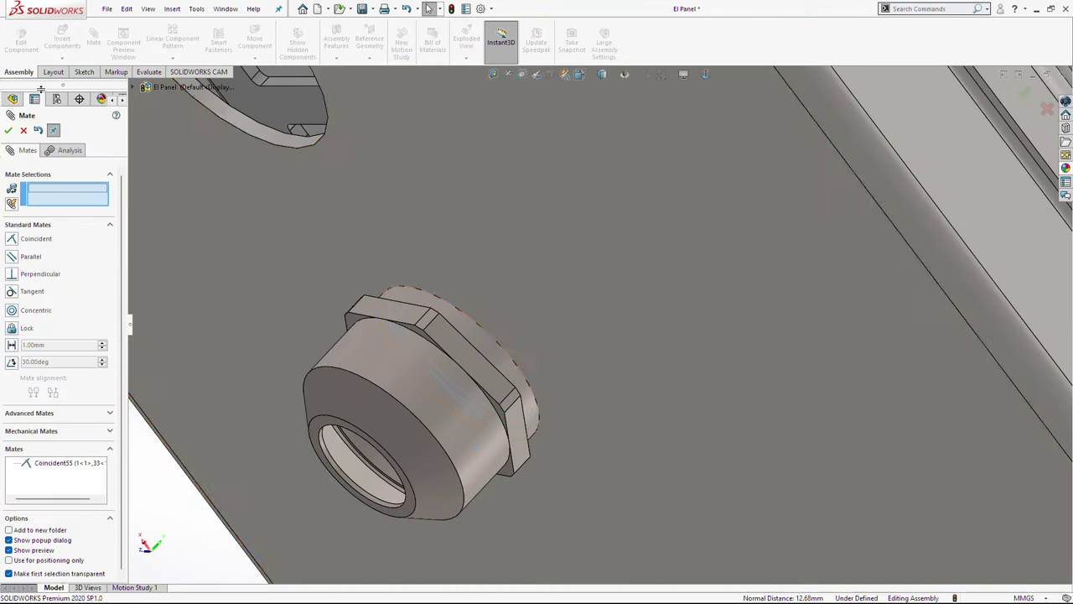
{"action": "scroll", "coordinate": [658, 332], "scroll_direction": "up", "scroll_amount": 5}
{"action": "middle_click_drag", "start_coordinate": [503, 310], "coordinate": [654, 302]}
{"action": "left_click", "coordinate": [8, 131]}
- Insert component 34, the M16 cable gland, beside the cabinet's underside
{"action": "scroll", "coordinate": [626, 446], "scroll_direction": "up", "scroll_amount": 5}
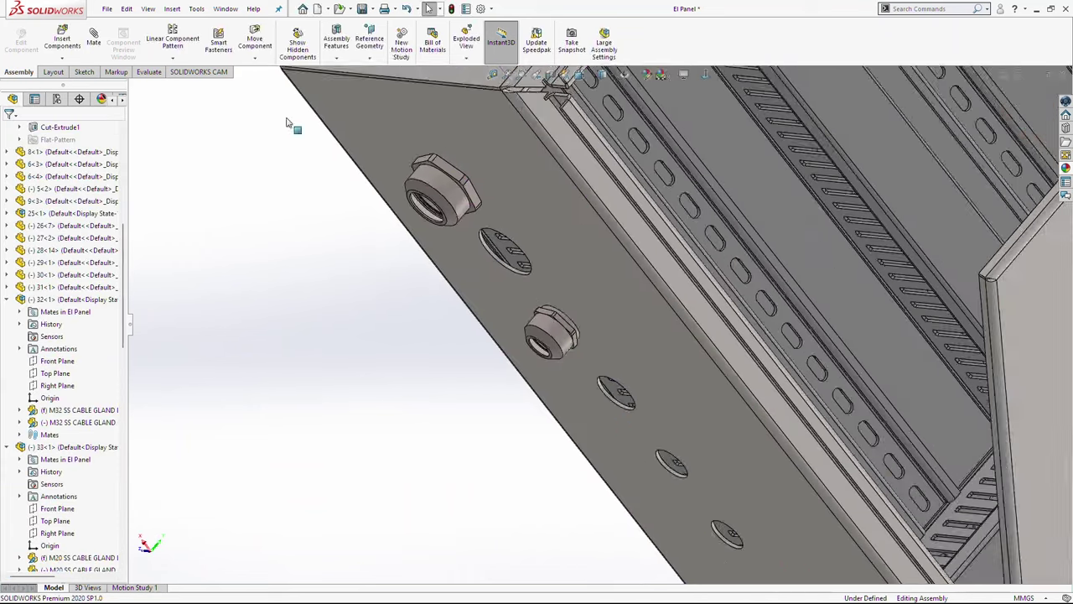
{"action": "left_click", "coordinate": [62, 39]}
{"action": "scroll", "coordinate": [702, 487], "scroll_direction": "down", "scroll_amount": 3}
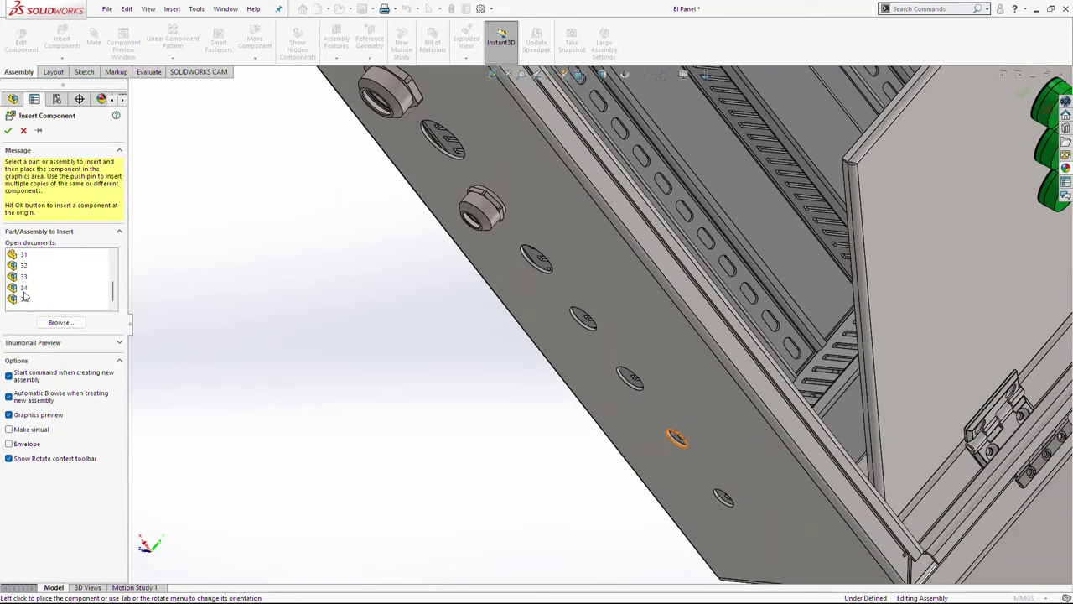
{"action": "left_click", "coordinate": [23, 290]}
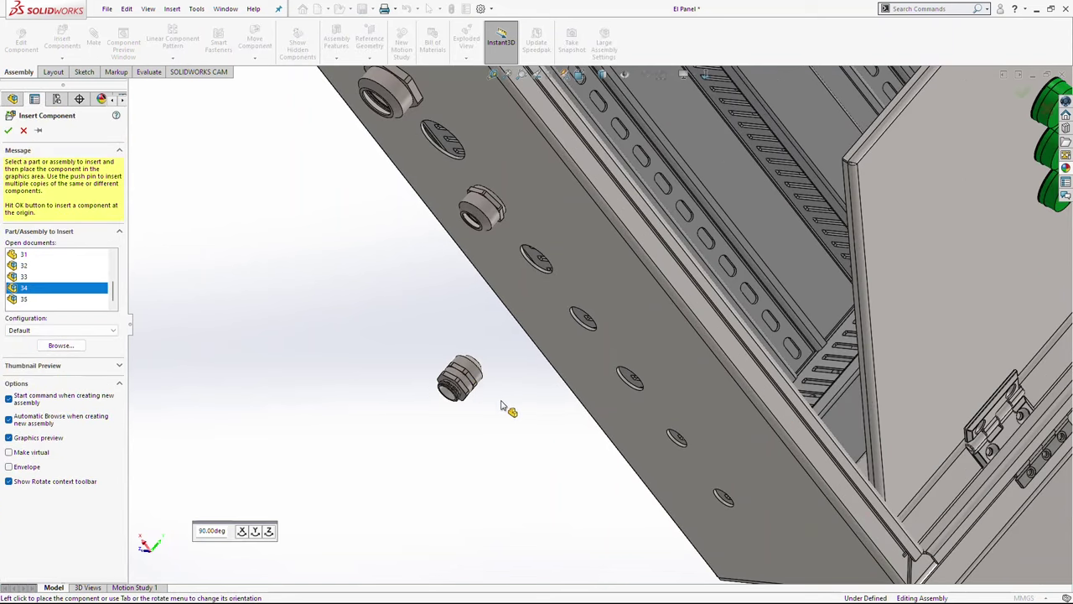
{"action": "left_click", "coordinate": [507, 374]}
{"action": "scroll", "coordinate": [730, 208], "scroll_direction": "down", "scroll_amount": 4}
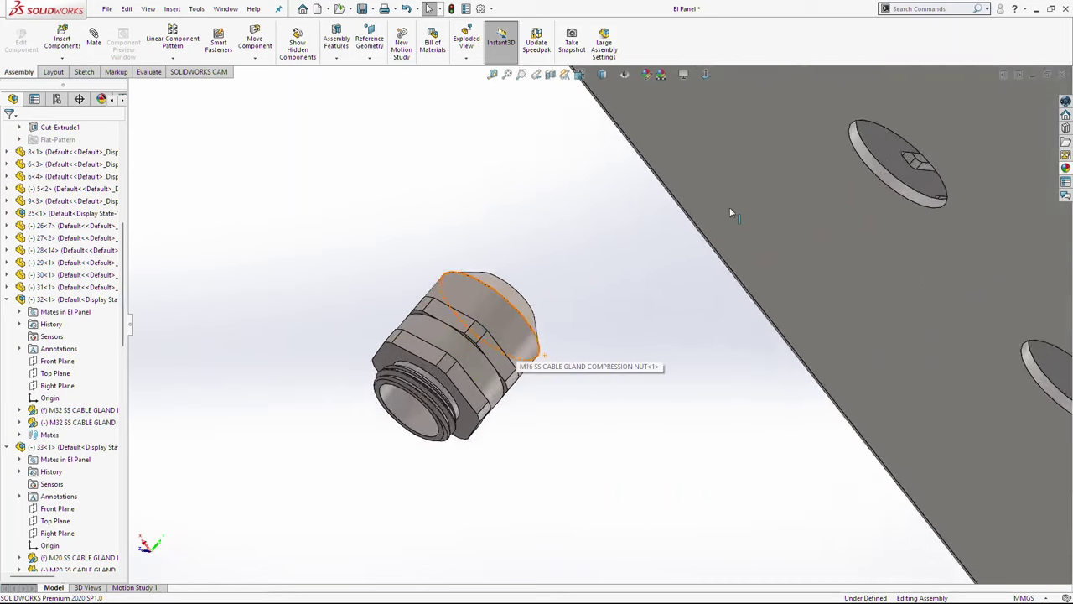
- Mate the M16 gland's cylindrical face concentric with the fifth hole, flipping the alignment so the cap points out of the cabinet
{"action": "scroll", "coordinate": [755, 252], "scroll_direction": "down", "scroll_amount": 3}
{"action": "left_click", "coordinate": [644, 263]}
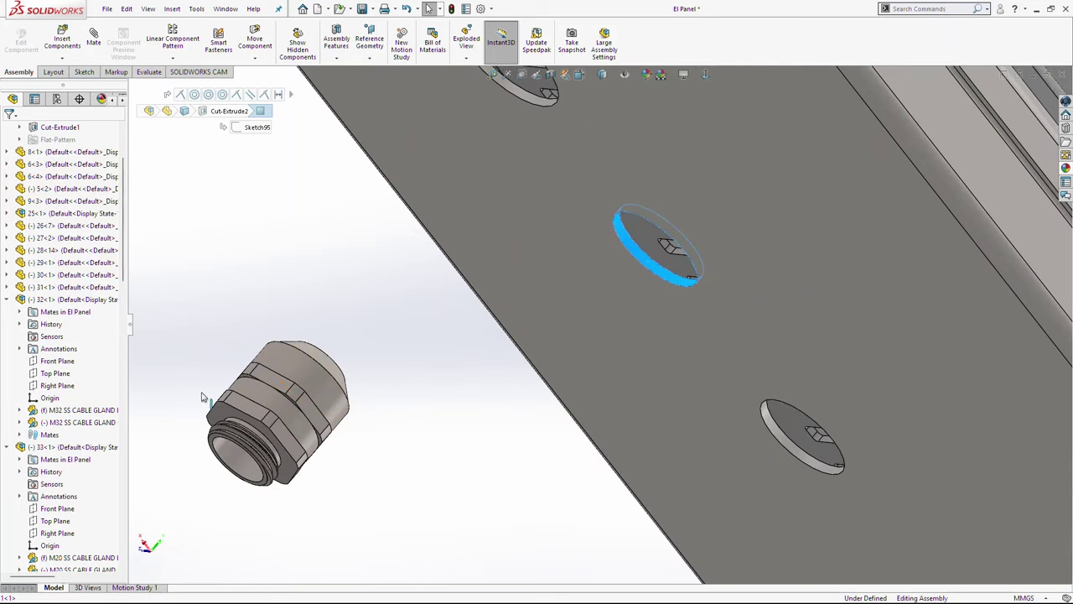
{"action": "left_click", "coordinate": [271, 410], "text": "ctrl"}
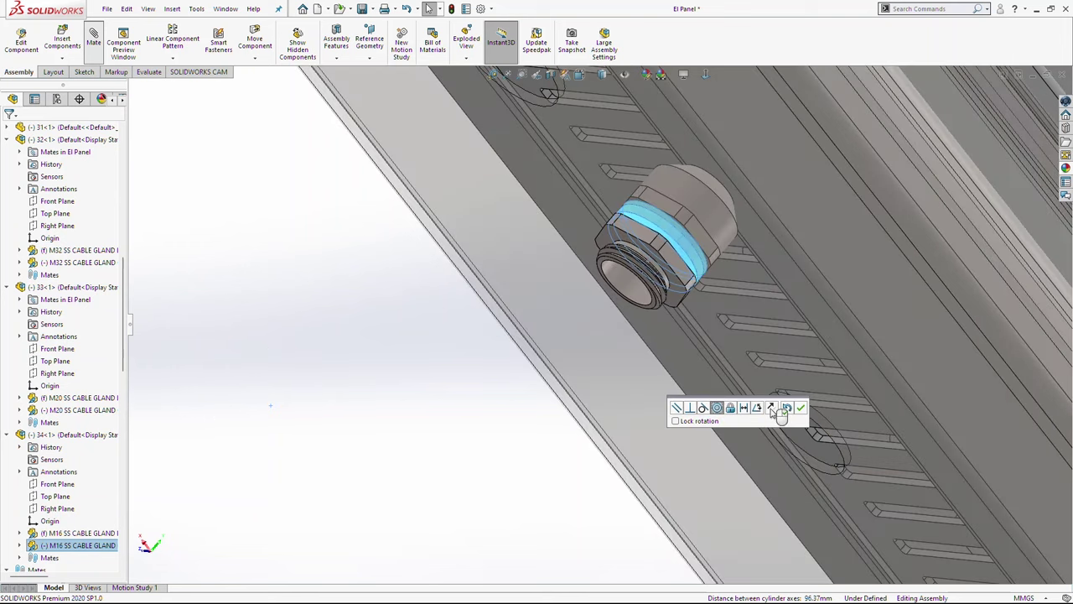
{"action": "left_click", "coordinate": [772, 409]}
{"action": "left_click", "coordinate": [801, 408]}
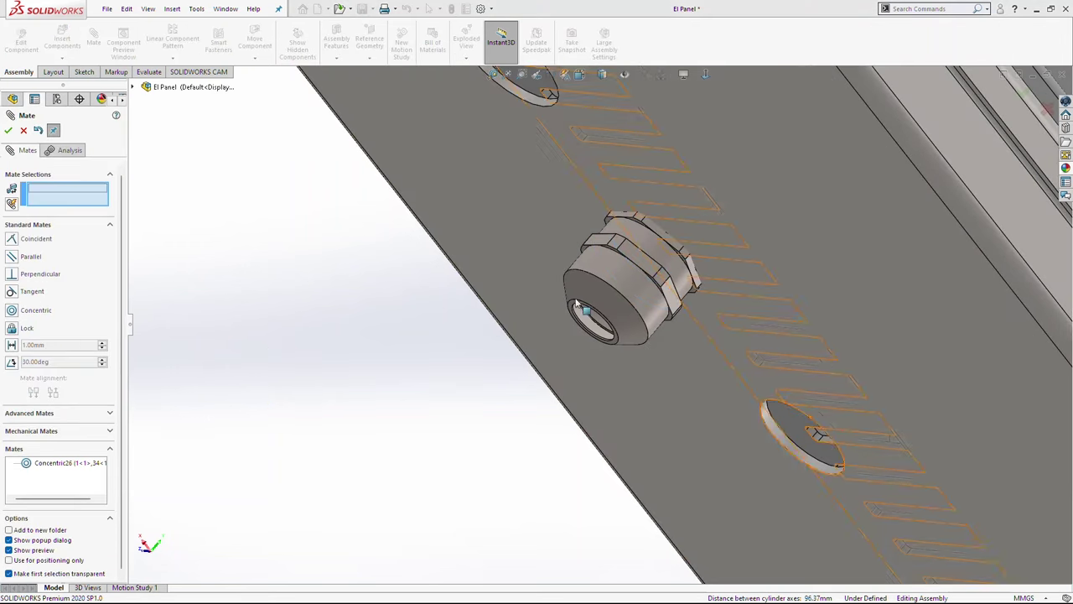
- Mate the M16 gland's hex edge coincident with the cabinet's bottom face
{"action": "left_click", "coordinate": [807, 274]}
{"action": "left_click_drag", "start_coordinate": [503, 397], "coordinate": [363, 499]}
{"action": "left_click", "coordinate": [645, 276]}
{"action": "middle_click_drag", "start_coordinate": [662, 285], "coordinate": [638, 258]}
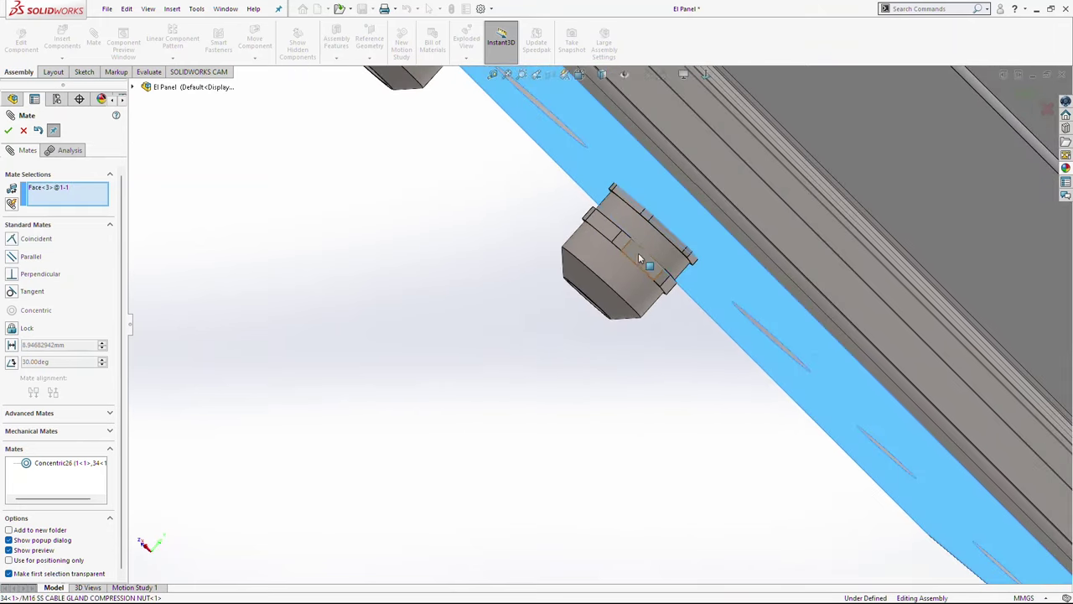
{"action": "left_click", "coordinate": [644, 254]}
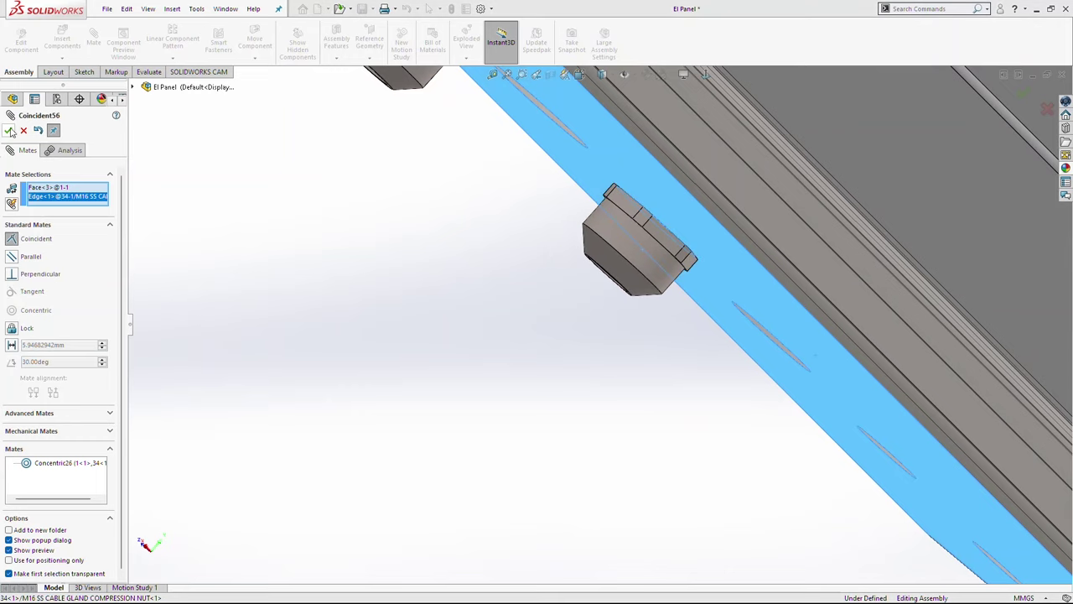
{"action": "left_click", "coordinate": [9, 131]}
{"action": "middle_click_drag", "start_coordinate": [838, 330], "coordinate": [457, 374]}
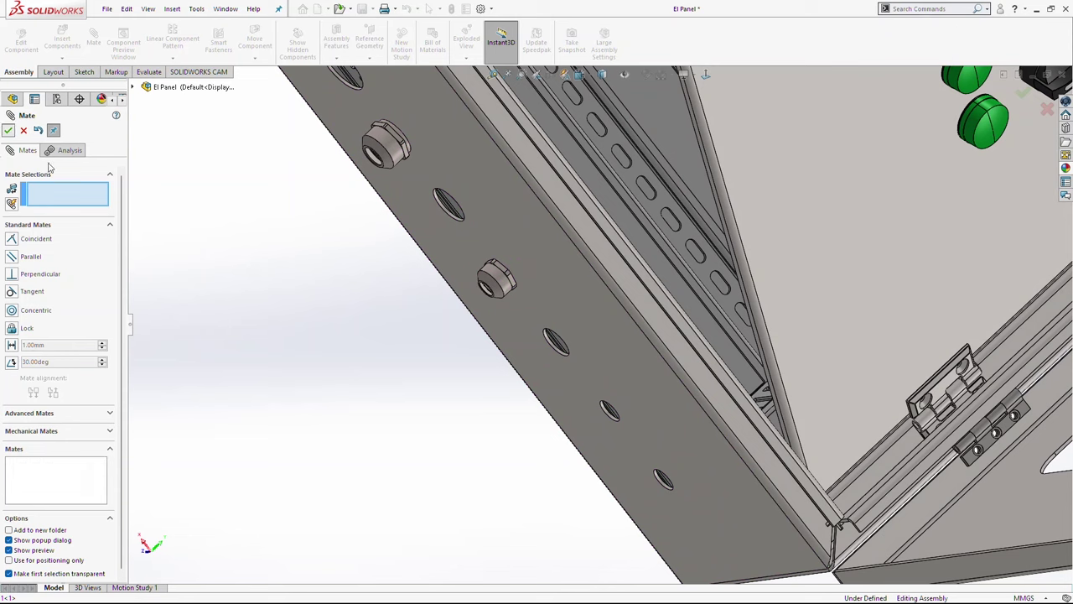
{"action": "left_click", "coordinate": [9, 130]}
- Insert component 35, the M12 cable gland, beside the cabinet's underside
{"action": "left_click", "coordinate": [62, 35]}
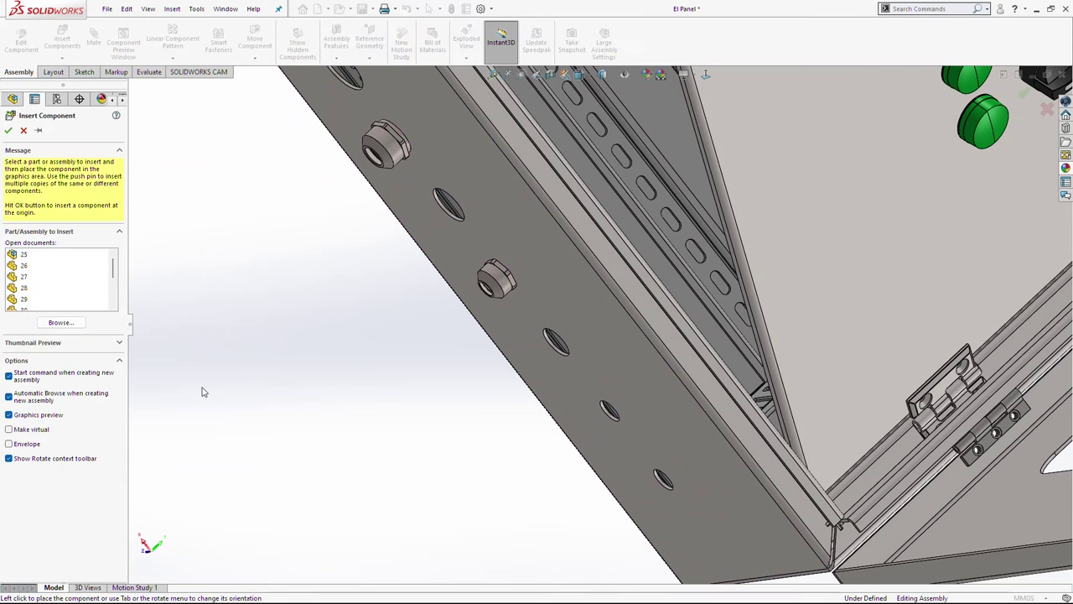
{"action": "left_click", "coordinate": [25, 301]}
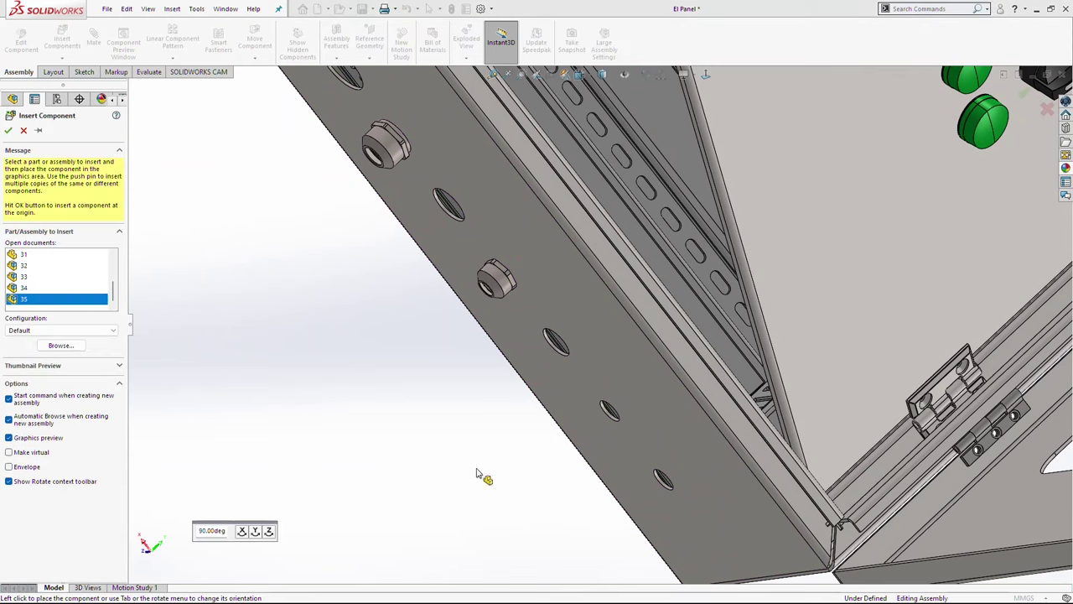
{"action": "left_click", "coordinate": [489, 440]}
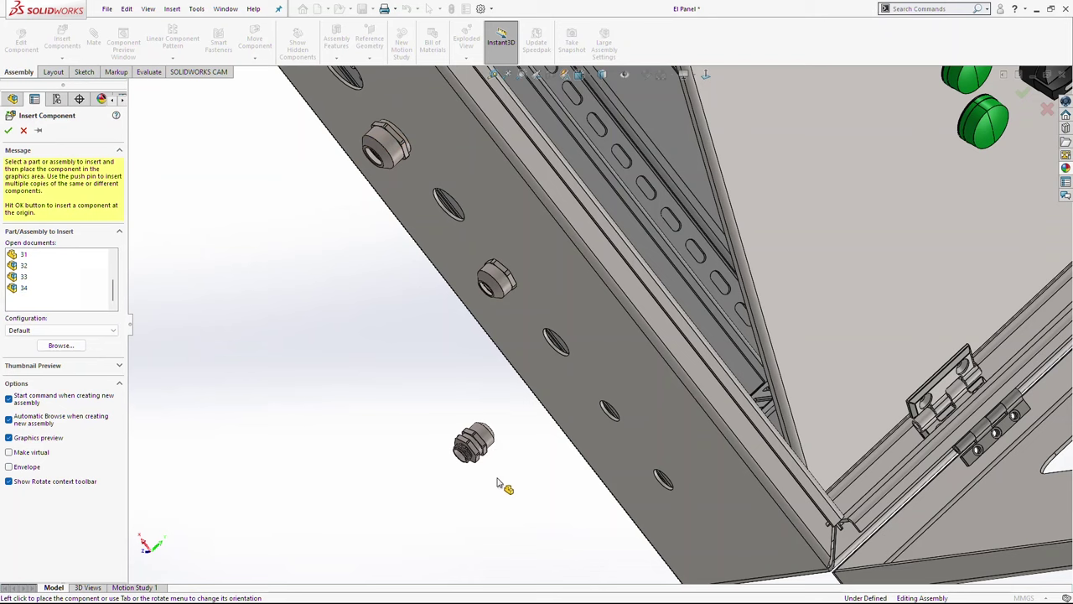
- Mate the M12 gland's cylindrical face concentric with the seventh hole, flipping the alignment so the cap points outward
{"action": "scroll", "coordinate": [500, 476], "scroll_direction": "down", "scroll_amount": 6}
{"action": "left_click", "coordinate": [507, 451]}
{"action": "scroll", "coordinate": [586, 438], "scroll_direction": "up", "scroll_amount": 5}
{"action": "scroll", "coordinate": [775, 335], "scroll_direction": "down", "scroll_amount": 2}
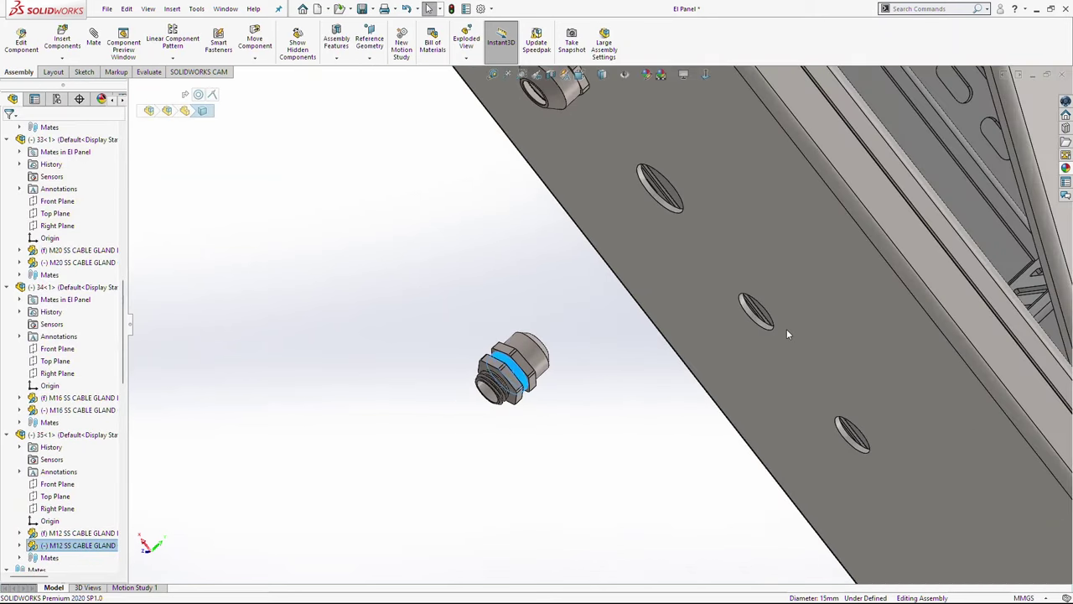
{"action": "scroll", "coordinate": [787, 334], "scroll_direction": "up", "scroll_amount": 2}
{"action": "left_click", "coordinate": [733, 322]}
{"action": "left_click", "coordinate": [61, 42]}
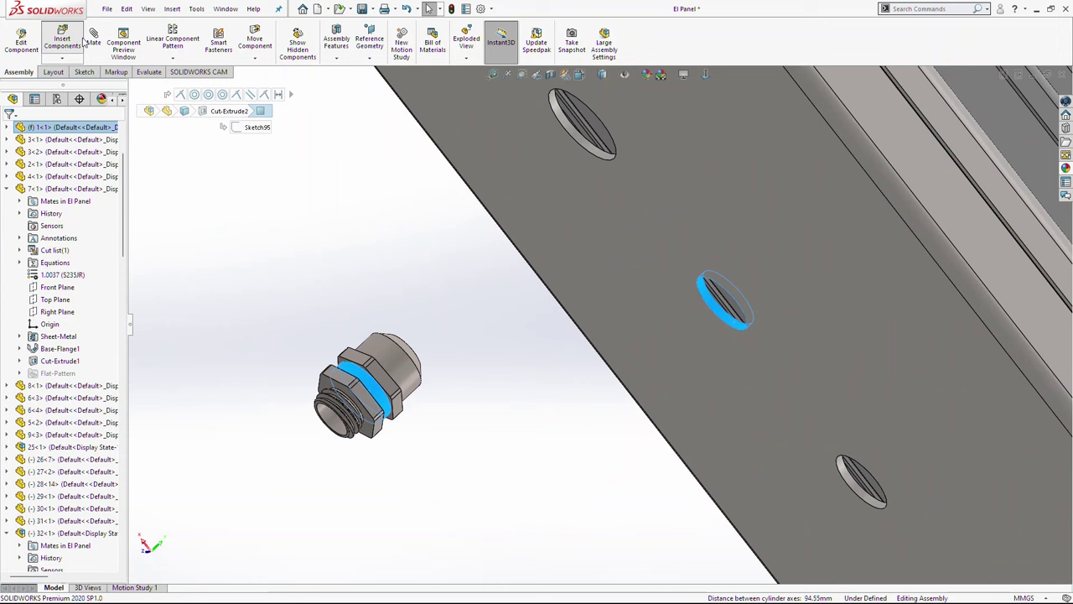
{"action": "left_click", "coordinate": [94, 40]}
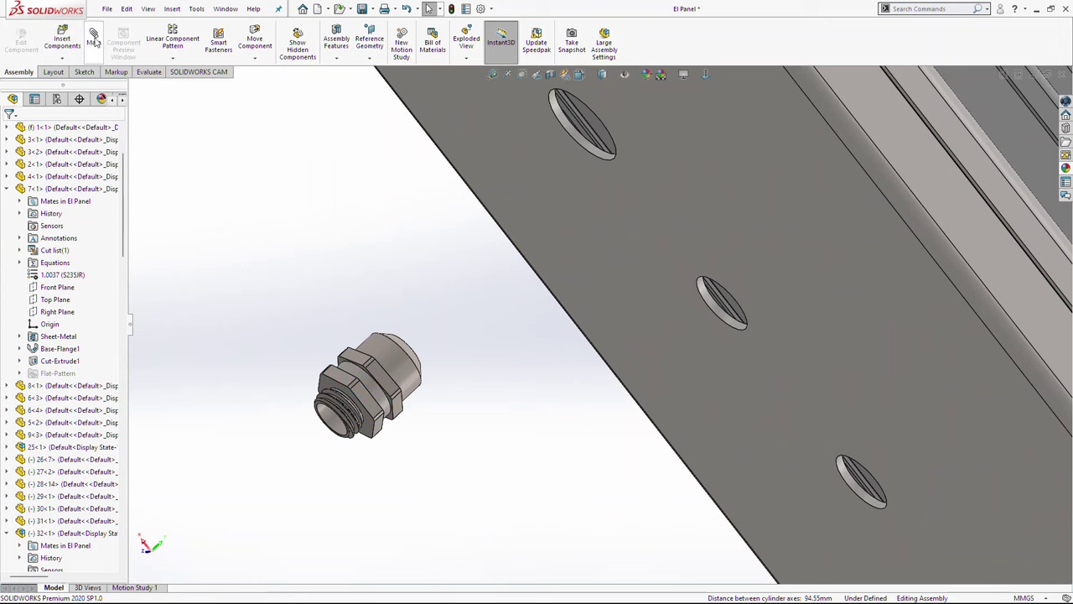
{"action": "left_click", "coordinate": [718, 310]}
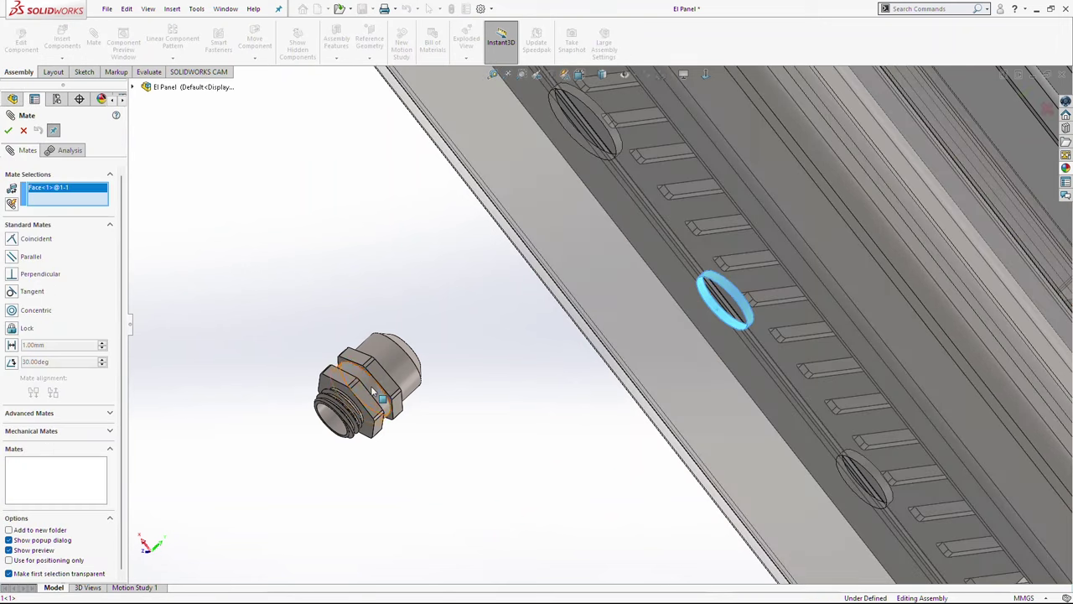
{"action": "left_click", "coordinate": [373, 390]}
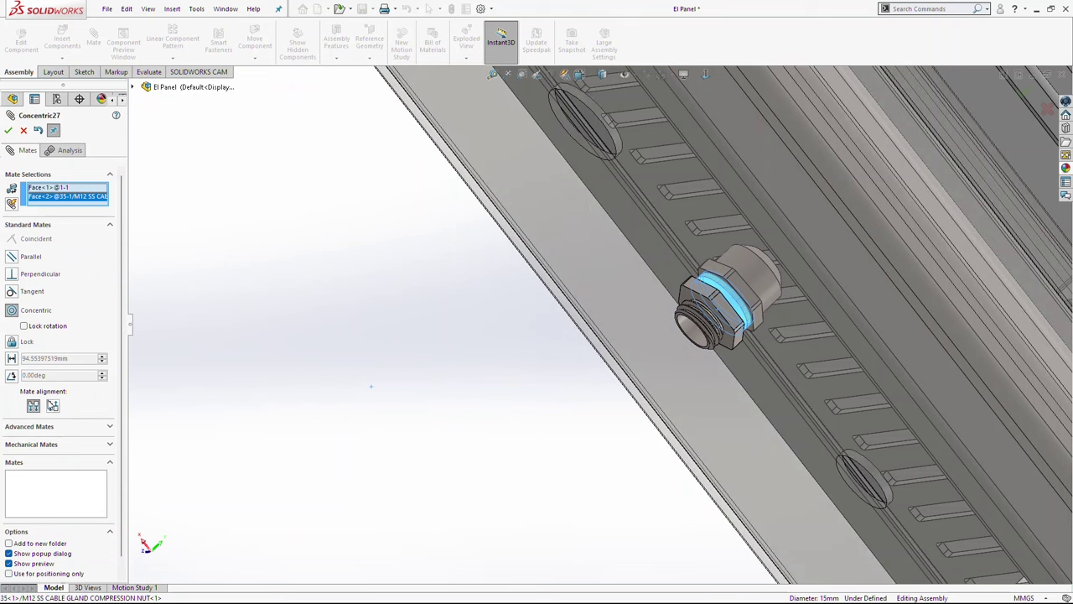
{"action": "left_click", "coordinate": [53, 405]}
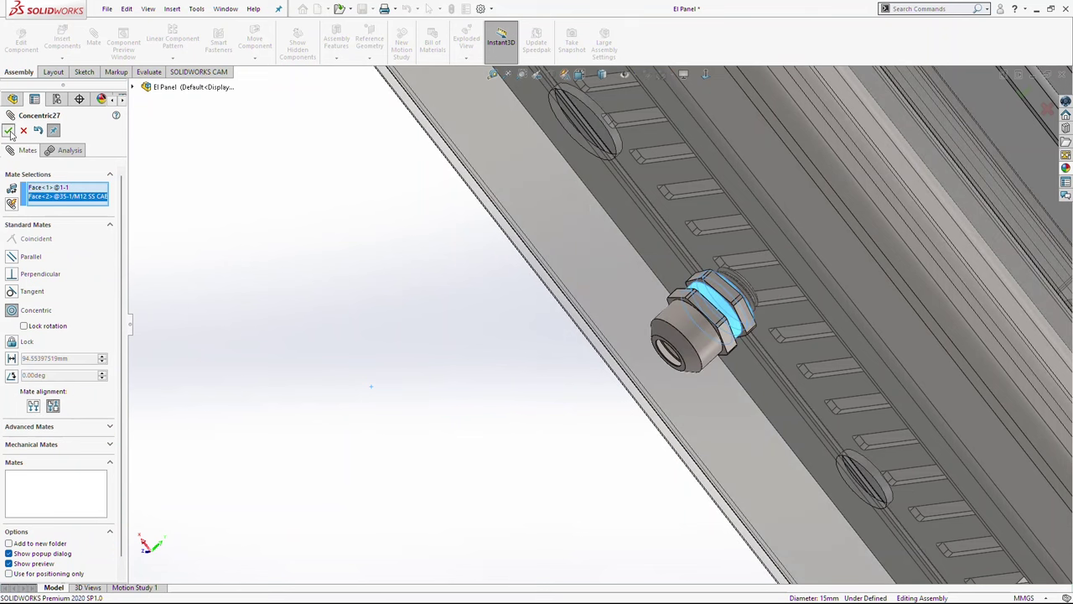
{"action": "left_click", "coordinate": [9, 130]}
{"action": "key", "text": "Escape"}
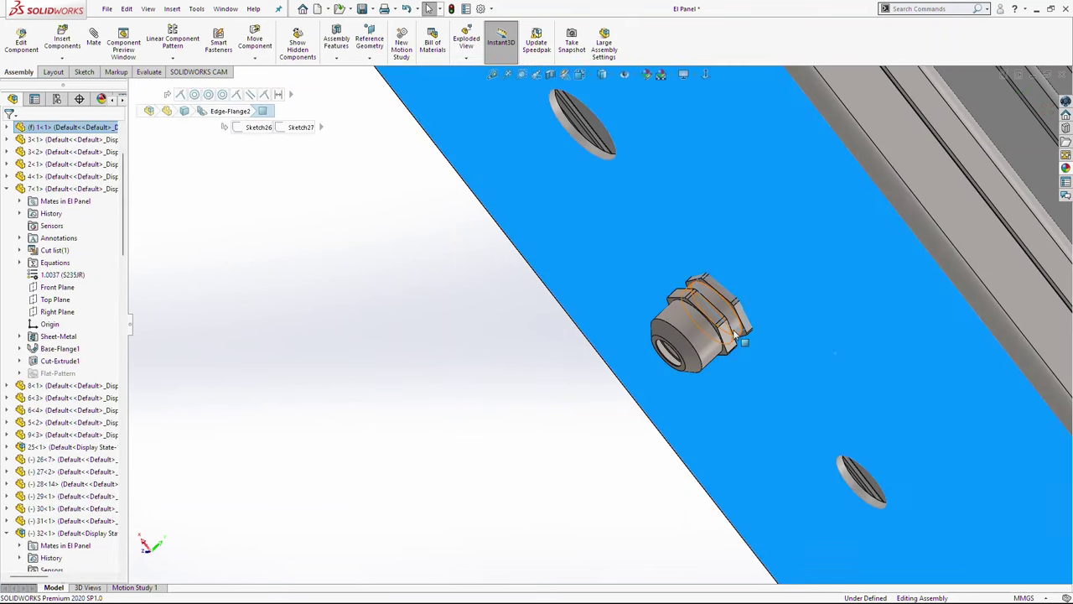
- Mate the M12 gland's hex edge coincident with the cabinet's bottom face
{"action": "left_click", "coordinate": [911, 345]}
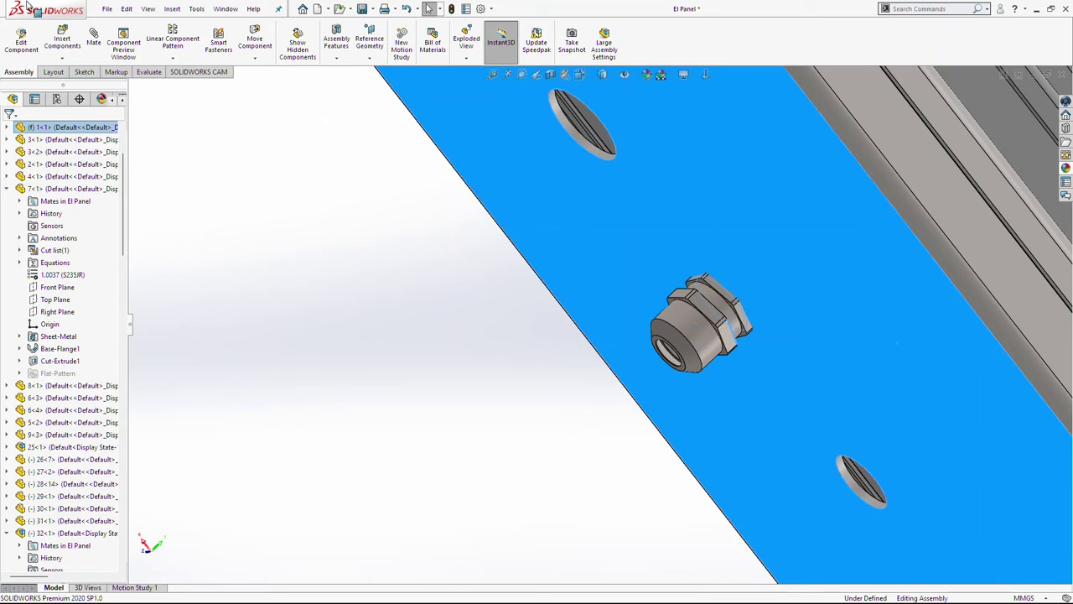
{"action": "key", "text": "m"}
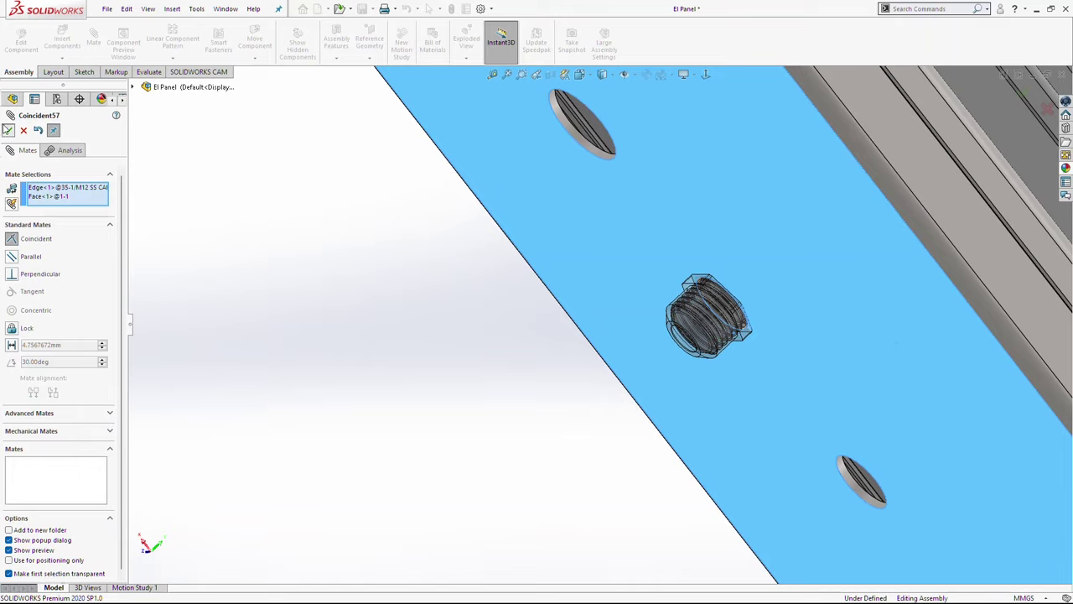
{"action": "left_click", "coordinate": [7, 130]}
{"action": "key", "text": "Escape"}
- Collapse the expanded component 7, cable gland components 32 to 35 and the mates in the assembly tree
{"action": "scroll", "coordinate": [589, 438], "scroll_direction": "up", "scroll_amount": 8}
{"action": "middle_click_drag", "start_coordinate": [634, 461], "coordinate": [606, 320]}
{"action": "scroll", "coordinate": [539, 313], "scroll_direction": "down", "scroll_amount": 3}
{"action": "middle_click_drag", "start_coordinate": [539, 315], "coordinate": [508, 335]}
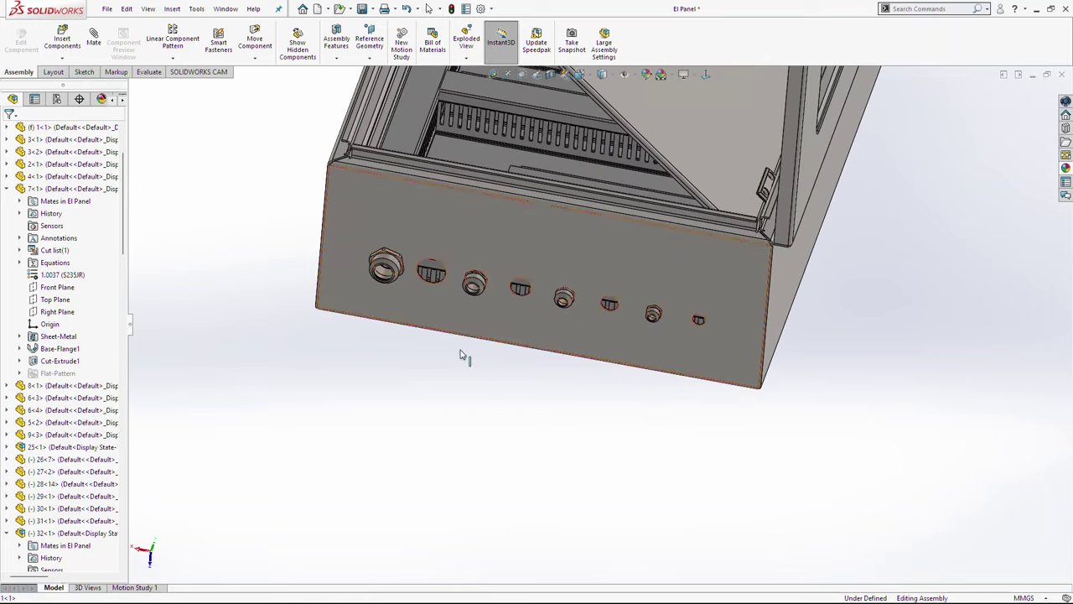
{"action": "scroll", "coordinate": [3, 218], "scroll_direction": "up", "scroll_amount": 1}
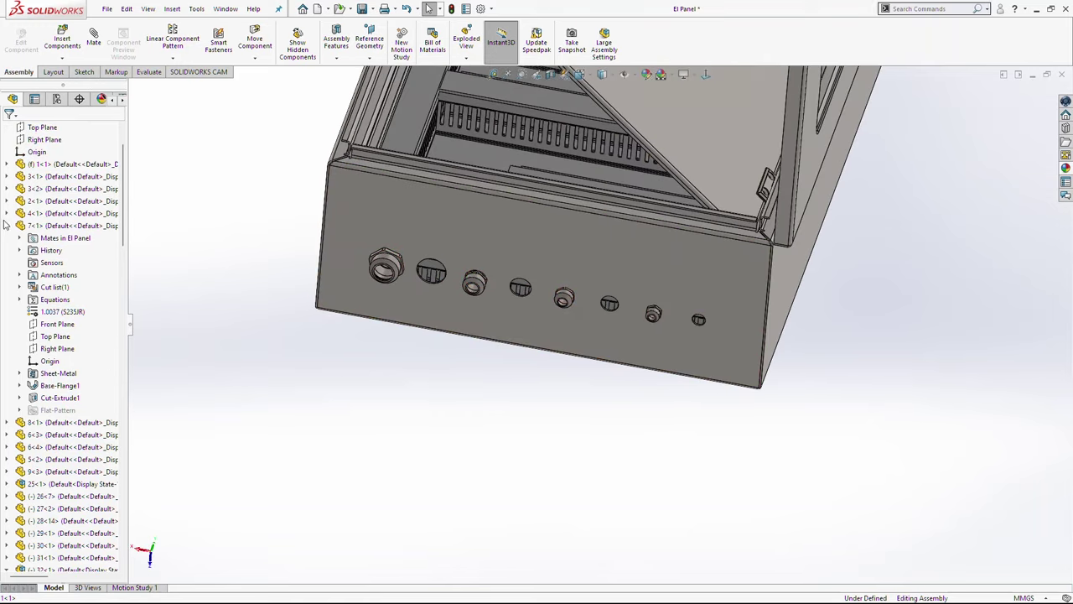
{"action": "left_click", "coordinate": [7, 225]}
{"action": "left_click", "coordinate": [6, 385]}
{"action": "scroll", "coordinate": [71, 393], "scroll_direction": "up", "scroll_amount": 2}
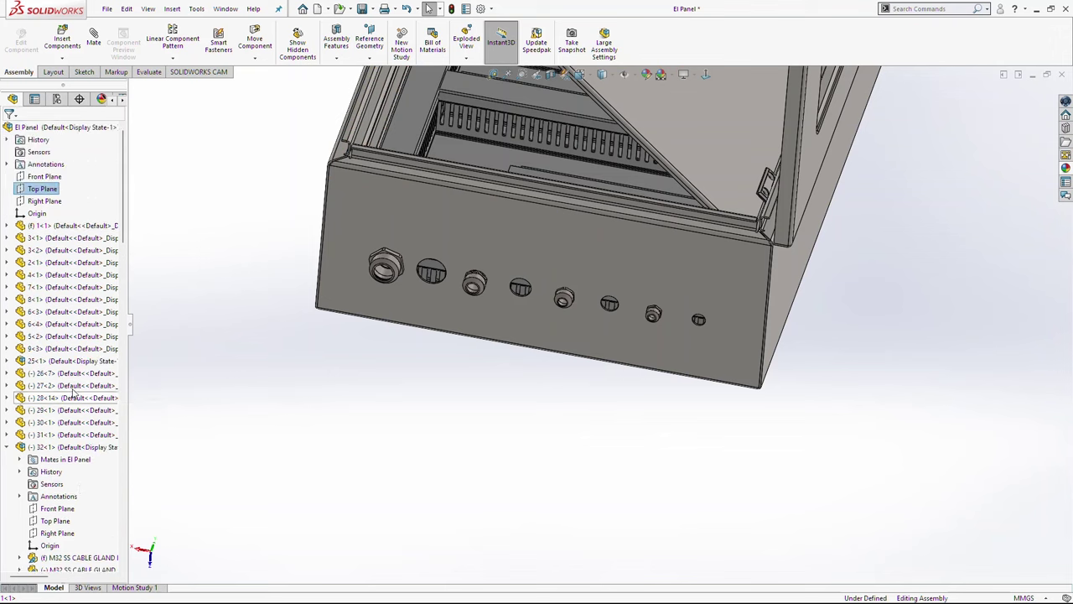
{"action": "left_click", "coordinate": [7, 447]}
{"action": "left_click", "coordinate": [6, 460]}
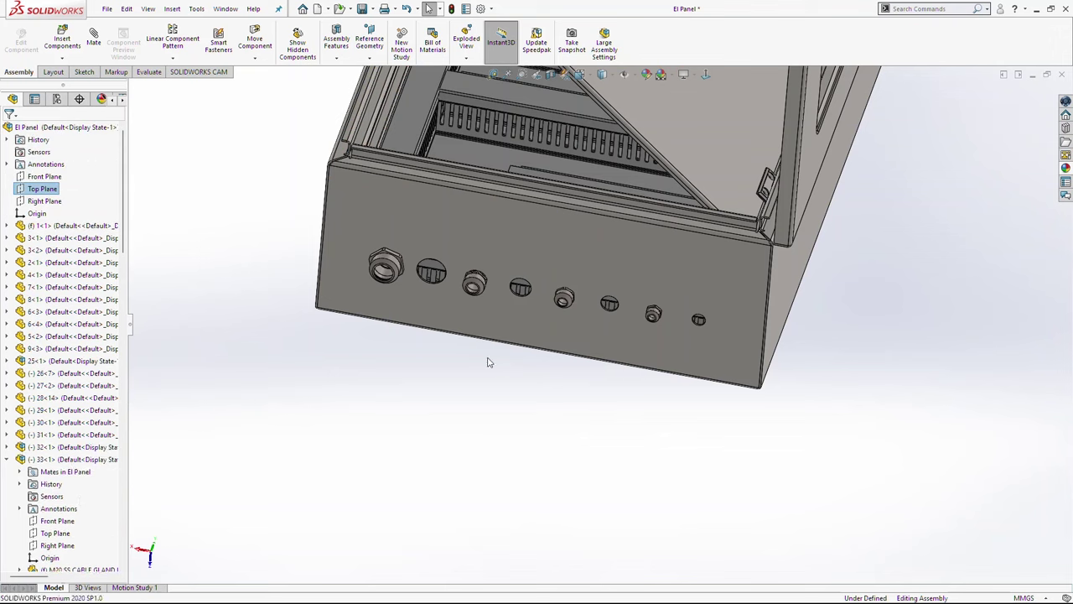
{"action": "left_click", "coordinate": [7, 460]}
{"action": "left_click", "coordinate": [7, 471]}
{"action": "left_click", "coordinate": [6, 471]}
{"action": "left_click", "coordinate": [6, 495]}
{"action": "left_click", "coordinate": [7, 496]}
- Linearly pattern the M32, M20, M16 and M12 glands along the bottom face's long edge, 50 mm spacing, 2 instances, direction reversed towards the empty holes
{"action": "middle_click_drag", "start_coordinate": [459, 345], "coordinate": [493, 337]}
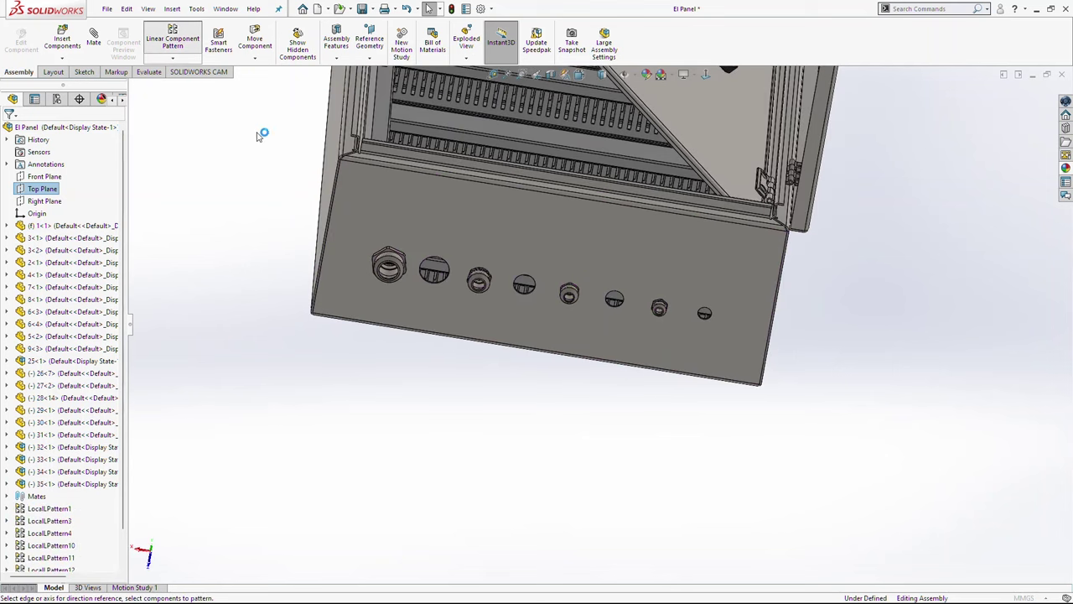
{"action": "scroll", "coordinate": [379, 175], "scroll_direction": "down", "scroll_amount": 3}
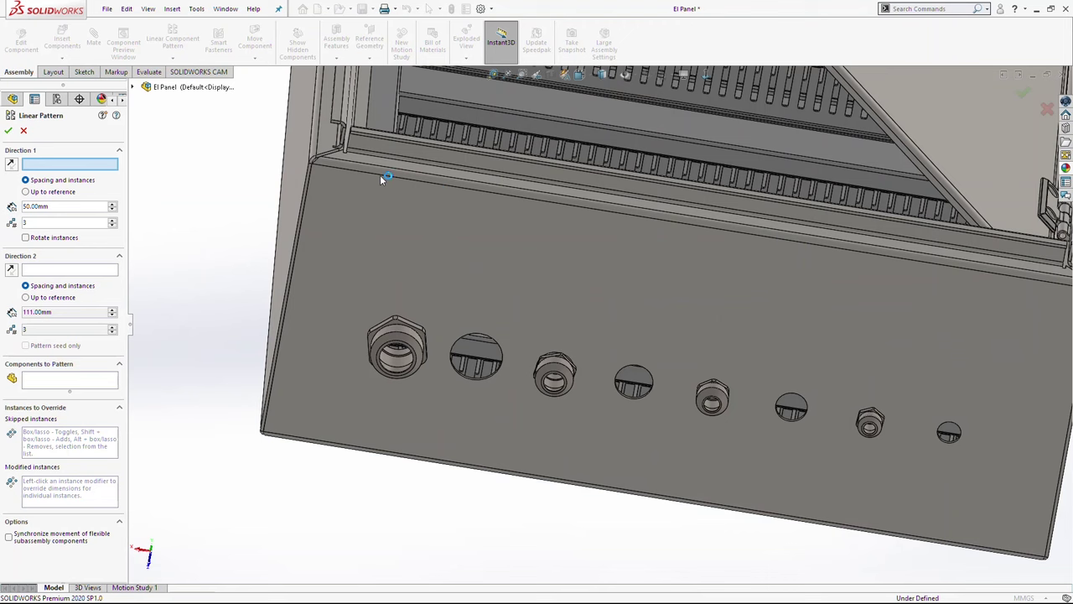
{"action": "left_click", "coordinate": [521, 436]}
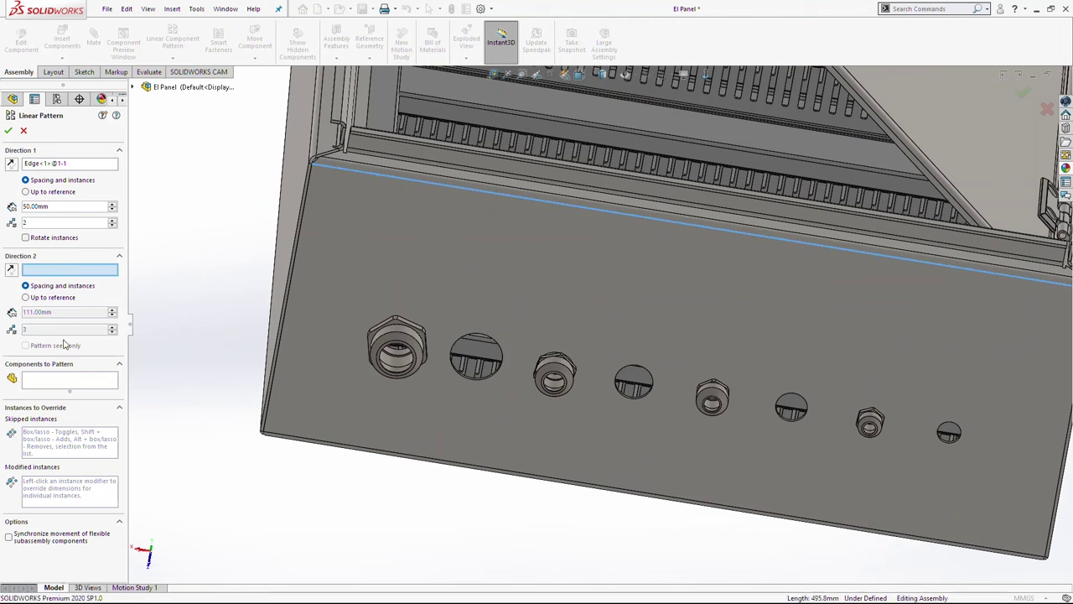
{"action": "left_click", "coordinate": [60, 382]}
{"action": "left_click", "coordinate": [397, 350]}
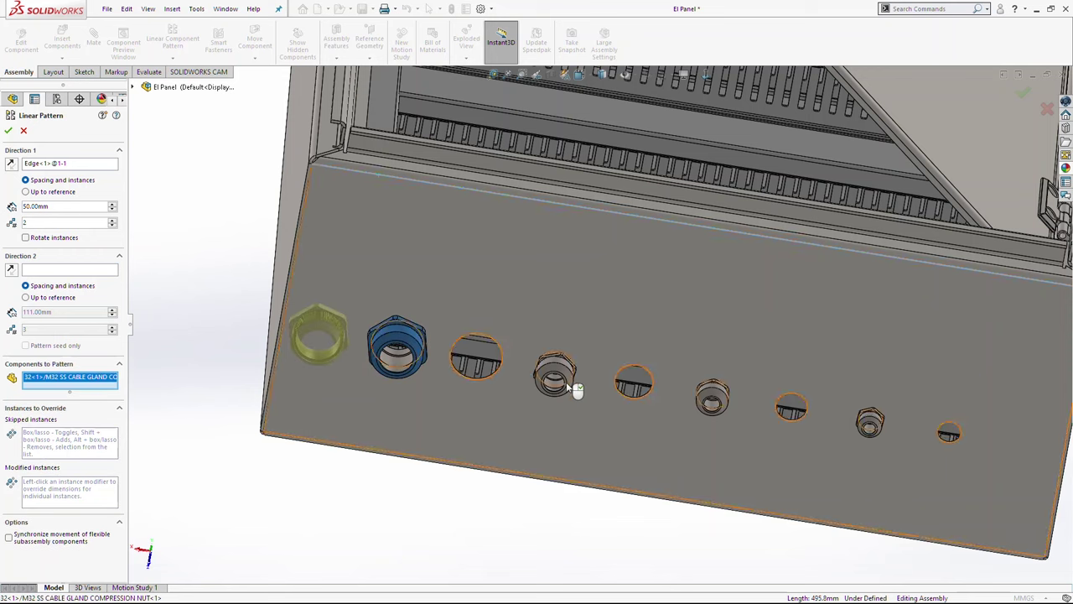
{"action": "left_click", "coordinate": [562, 377]}
{"action": "left_click", "coordinate": [719, 400]}
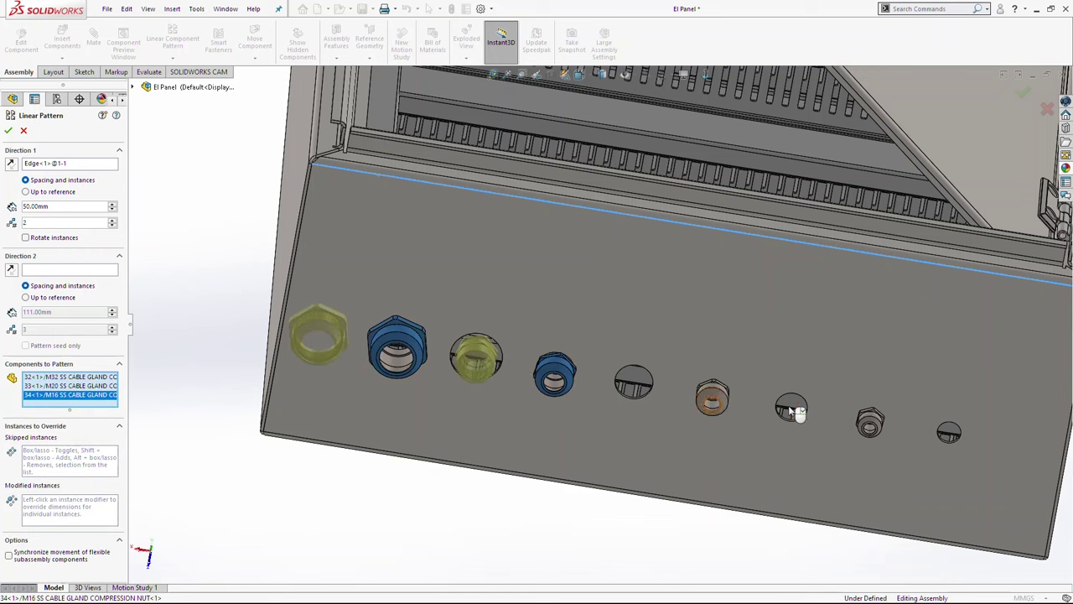
{"action": "left_click", "coordinate": [875, 424]}
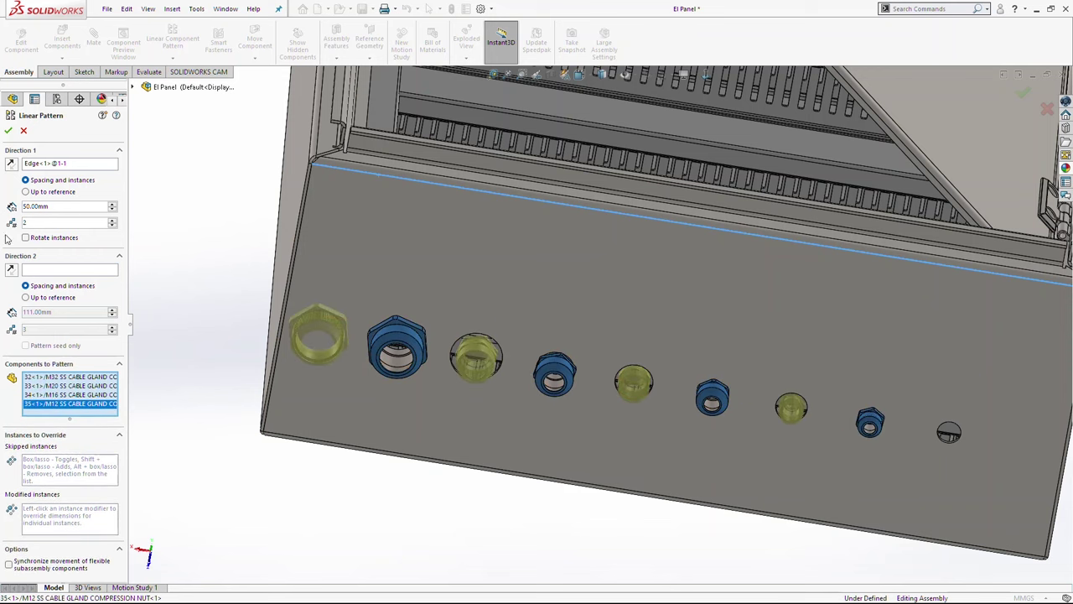
{"action": "left_click", "coordinate": [11, 163]}
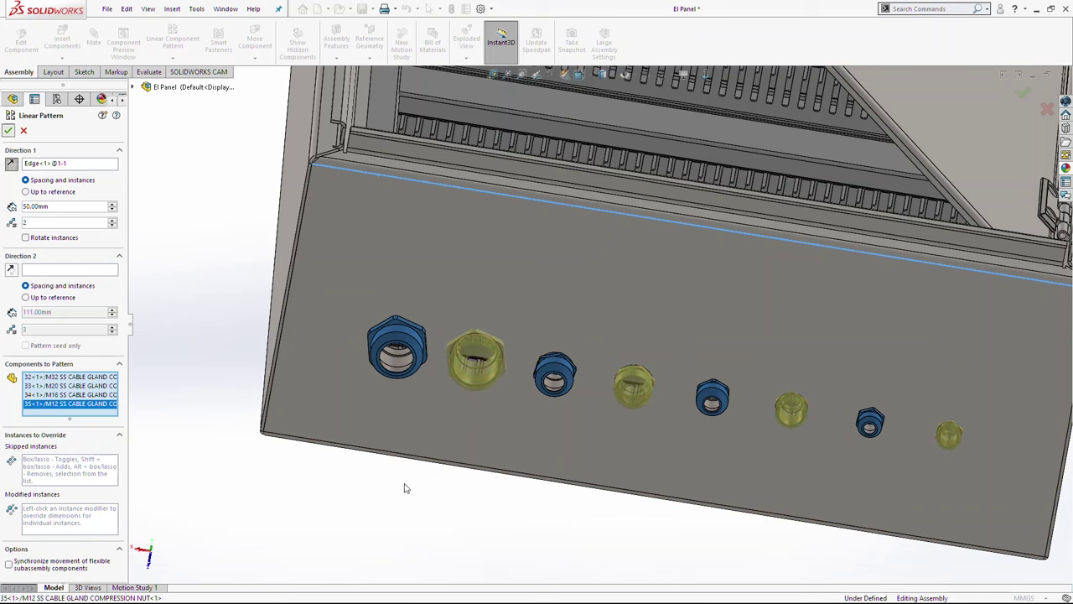
{"action": "key", "text": "Return"}
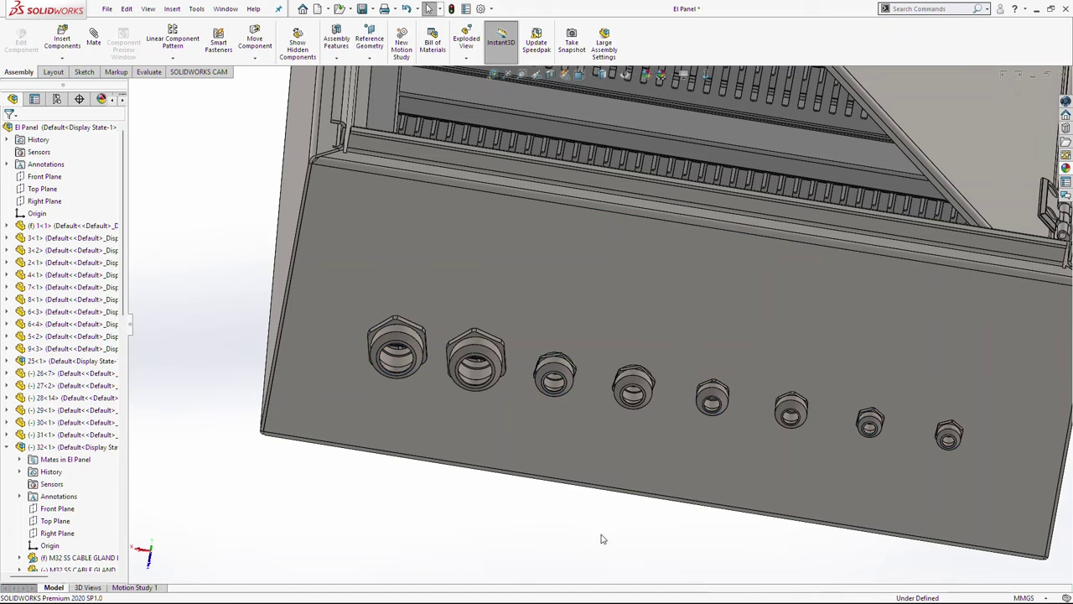
- Swing the outer door closed onto the cabinet
{"action": "middle_click_drag", "start_coordinate": [786, 547], "coordinate": [799, 530]}
{"action": "scroll", "coordinate": [797, 523], "scroll_direction": "up", "scroll_amount": 8}
{"action": "left_click", "coordinate": [793, 280]}
{"action": "middle_click_drag", "start_coordinate": [793, 280], "coordinate": [767, 483]}
{"action": "middle_click_drag", "start_coordinate": [635, 292], "coordinate": [590, 300]}
{"action": "scroll", "coordinate": [643, 283], "scroll_direction": "up", "scroll_amount": 3}
{"action": "scroll", "coordinate": [637, 359], "scroll_direction": "down", "scroll_amount": 4}
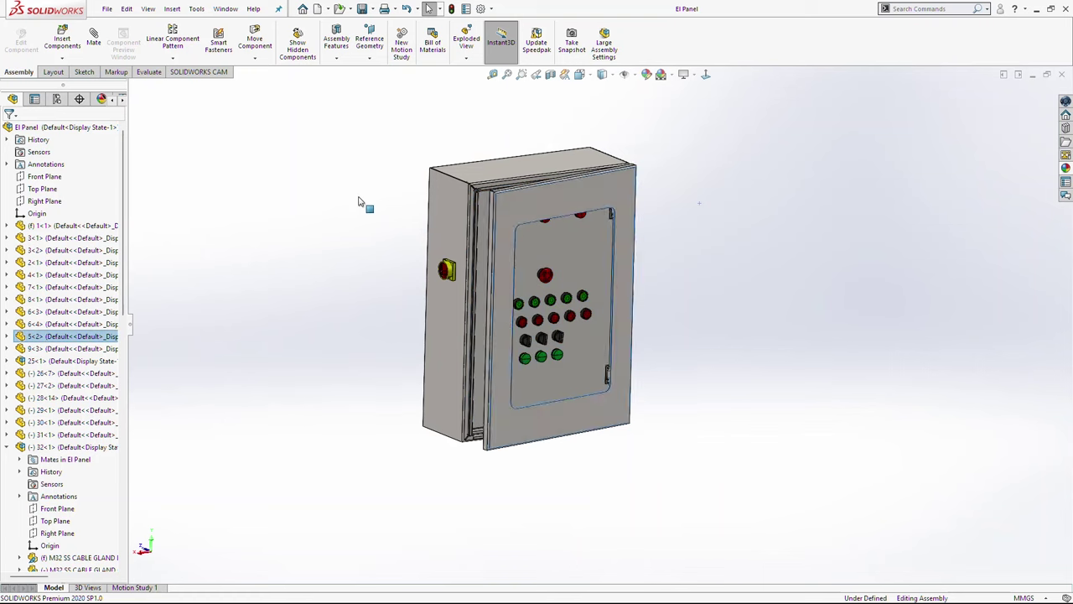
{"action": "scroll", "coordinate": [613, 326], "scroll_direction": "down", "scroll_amount": 1}
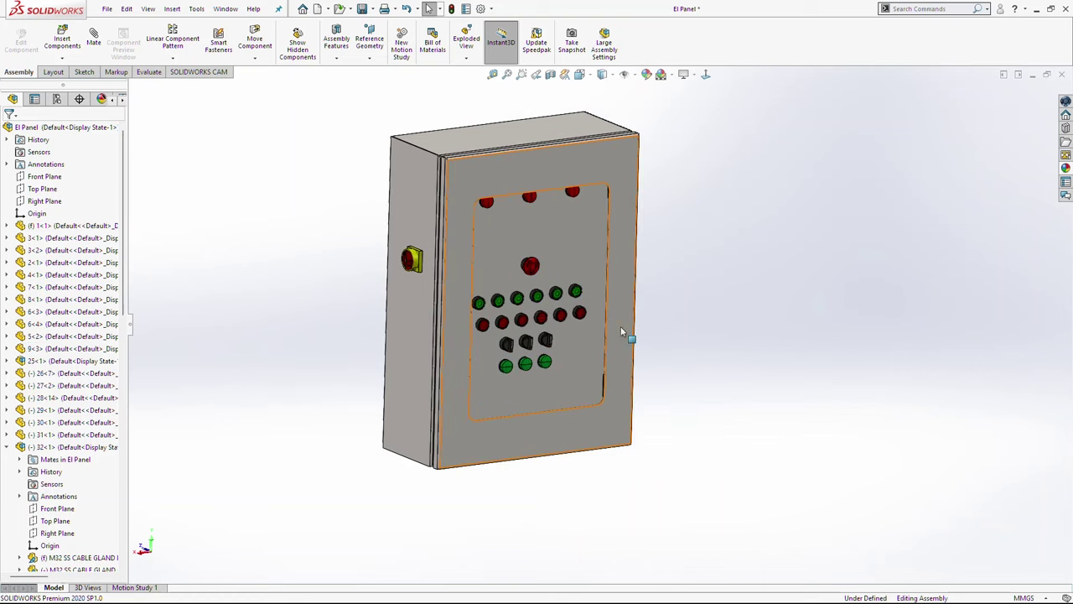
{"action": "scroll", "coordinate": [503, 269], "scroll_direction": "down", "scroll_amount": 3}
{"action": "middle_click_drag", "start_coordinate": [484, 252], "coordinate": [506, 252]}
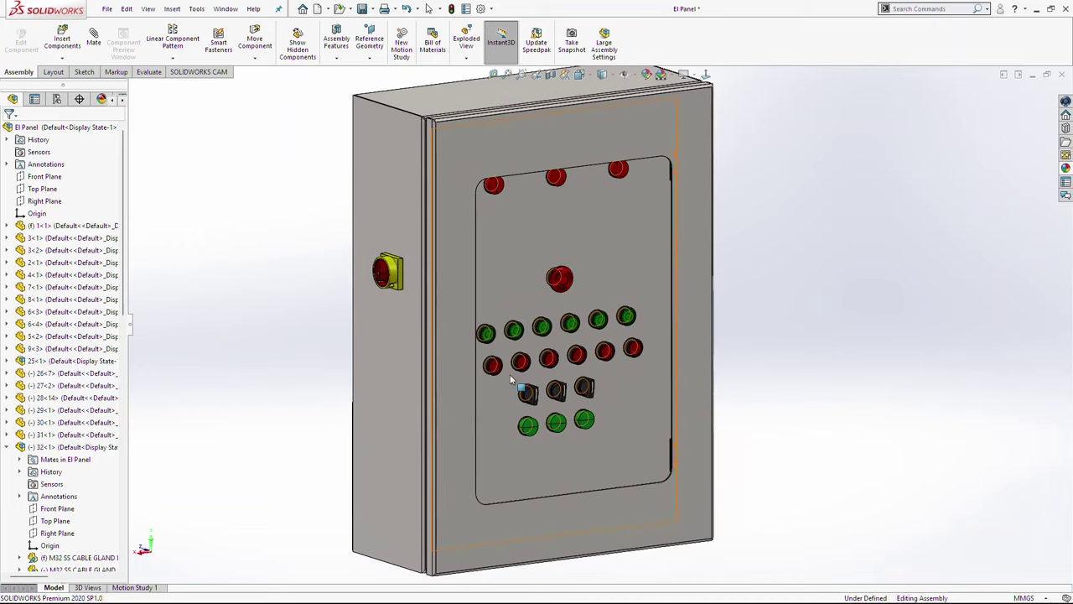
{"action": "middle_click_drag", "start_coordinate": [508, 473], "coordinate": [497, 346]}
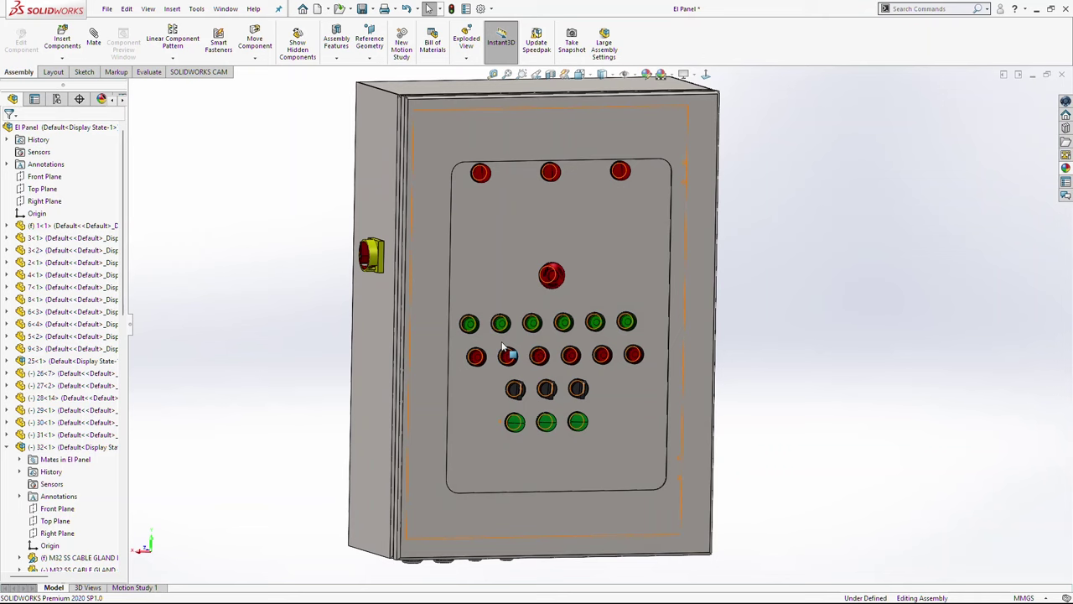